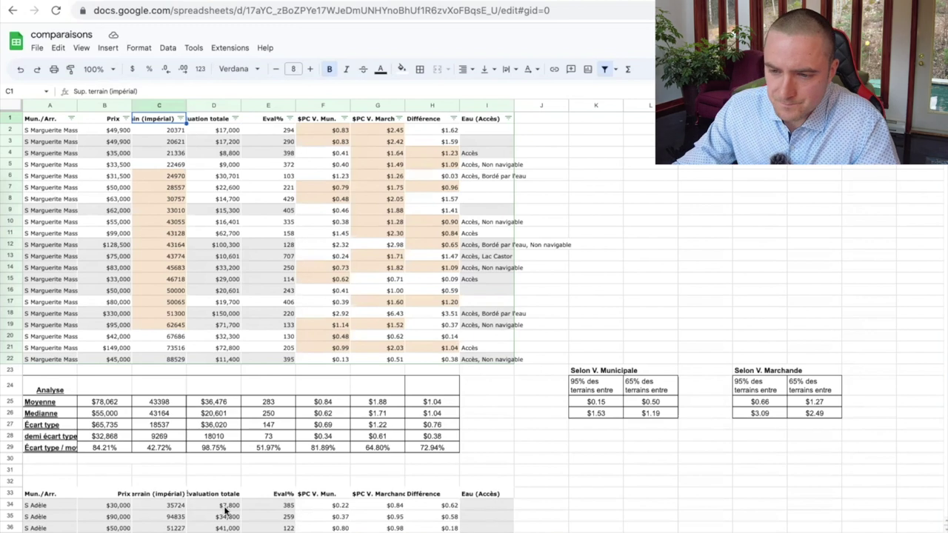
Review the S Marguerite Masson averages in the Moyenne row for Prix, terrain area, évaluation totale, $PC V. Marchande and Différence
{"action": "left_click", "coordinate": [64, 132]}
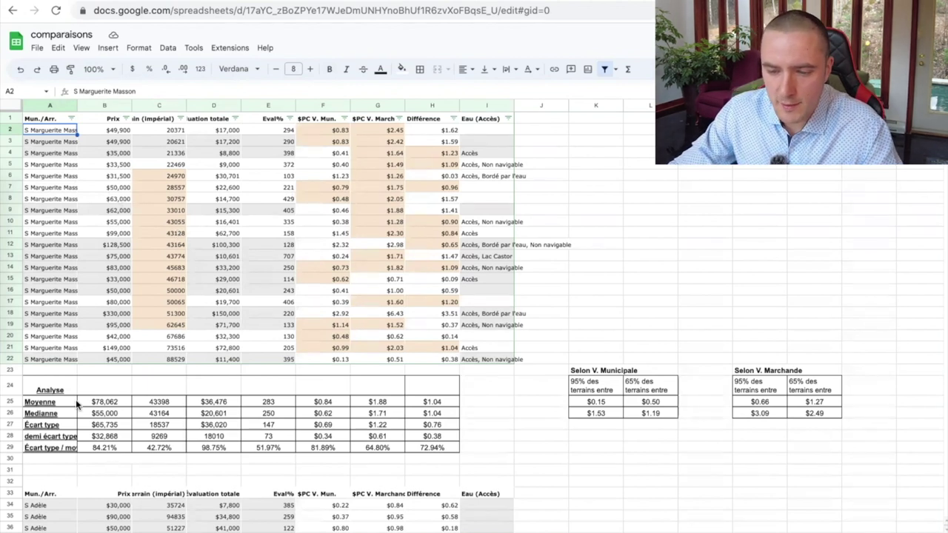
{"action": "left_click", "coordinate": [100, 403]}
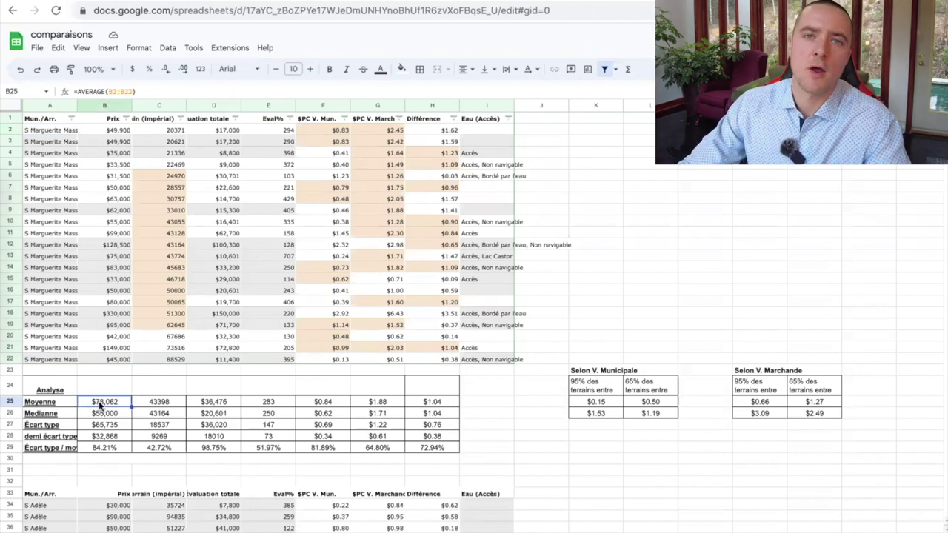
{"action": "left_click", "coordinate": [214, 404]}
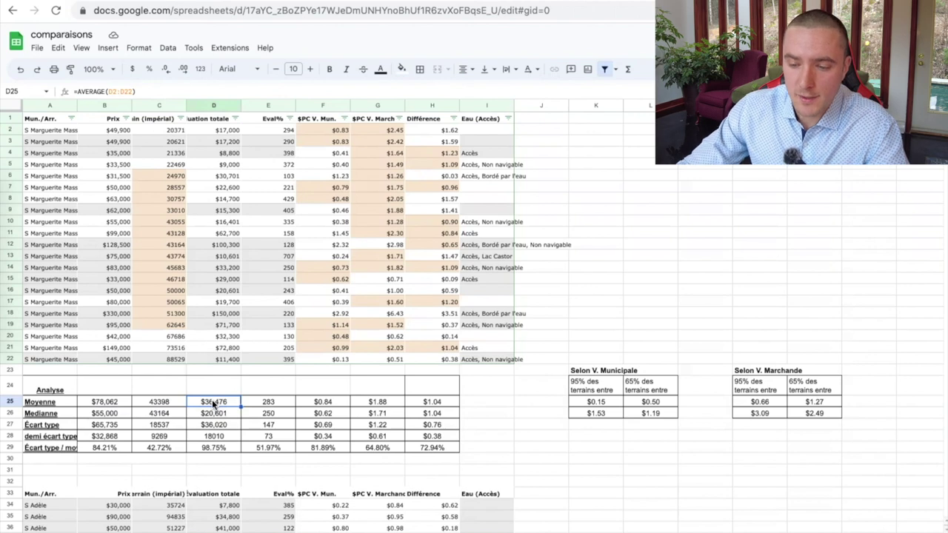
{"action": "left_click", "coordinate": [157, 404]}
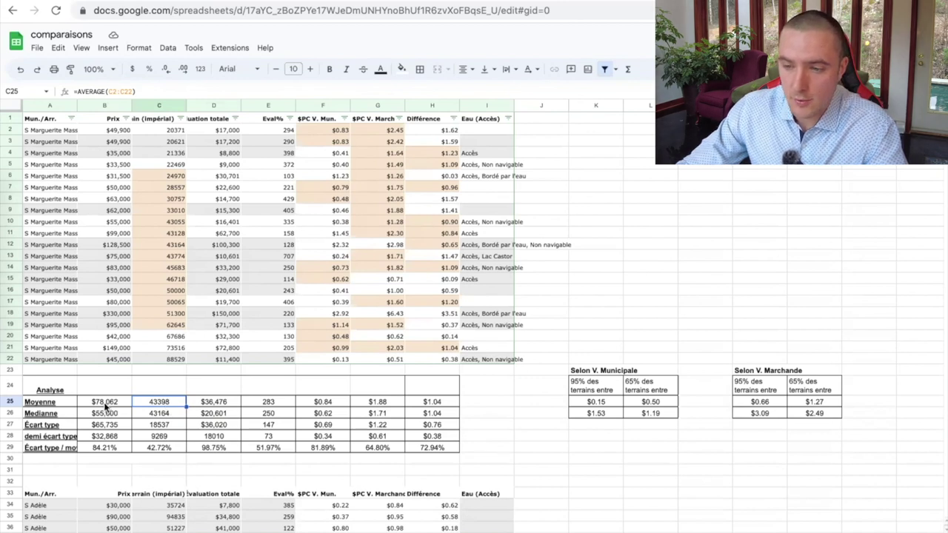
{"action": "left_click", "coordinate": [380, 403]}
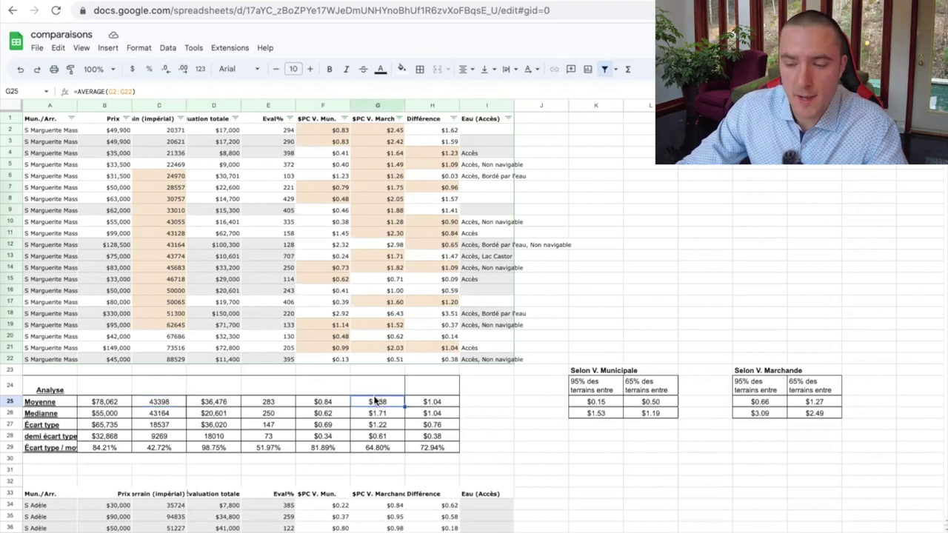
{"action": "left_click", "coordinate": [208, 403]}
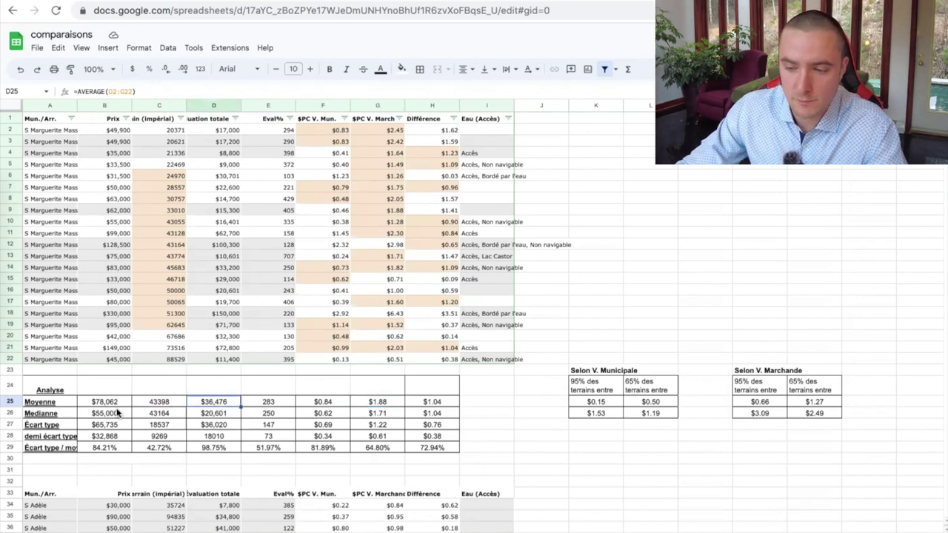
{"action": "left_click", "coordinate": [162, 401]}
{"action": "left_click", "coordinate": [439, 403]}
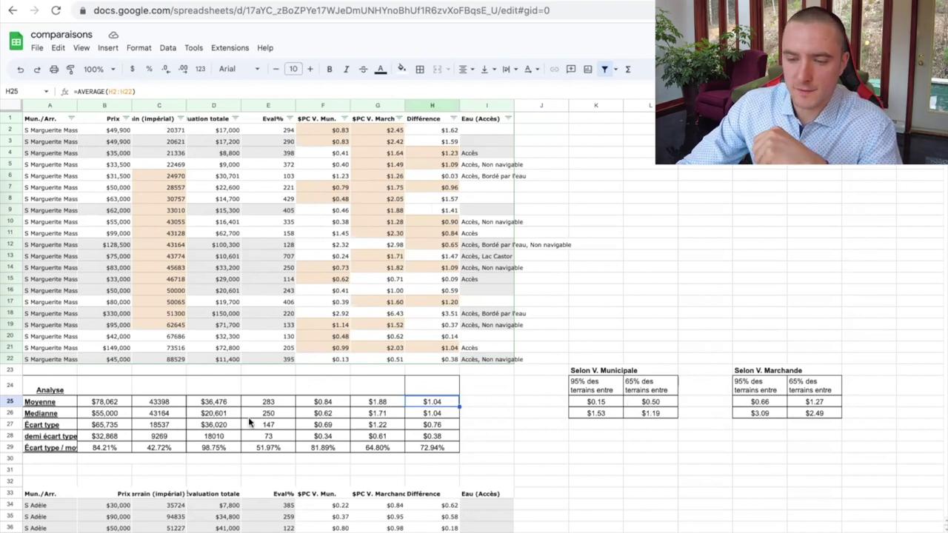
Examine the Écart type rows, the 65% ranges and how the $PC V. Mun. mean and standard deviation determine its range
{"action": "left_click", "coordinate": [65, 429]}
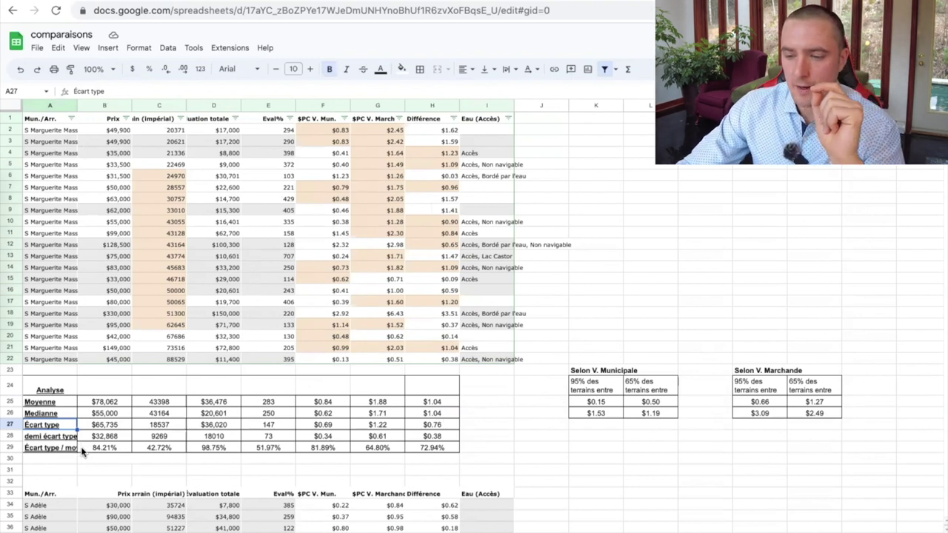
{"action": "left_click", "coordinate": [655, 401]}
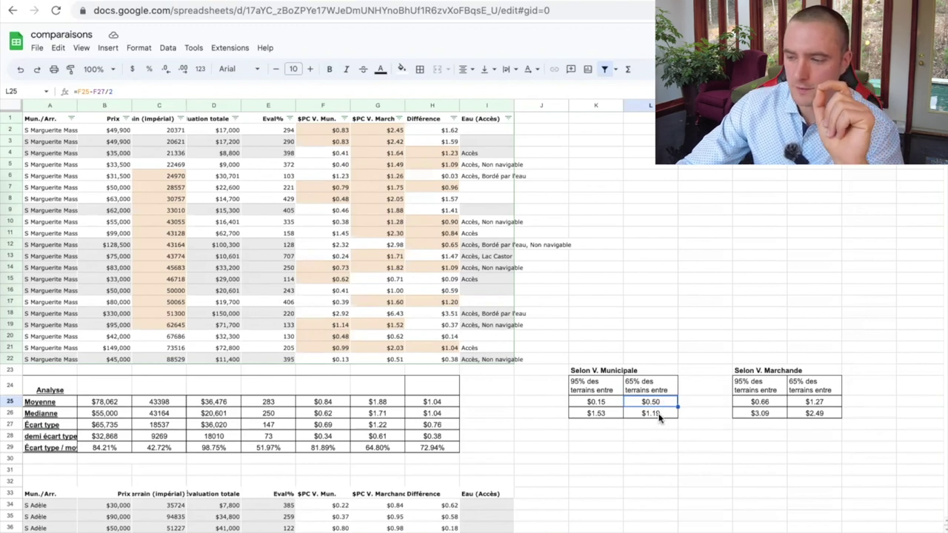
{"action": "left_click", "coordinate": [820, 402]}
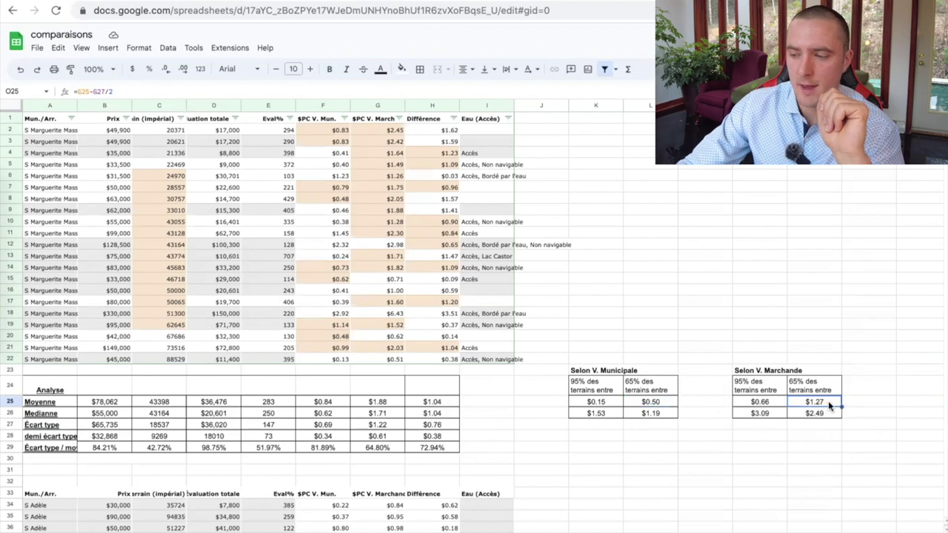
{"action": "left_click", "coordinate": [284, 426]}
{"action": "left_click", "coordinate": [323, 426]}
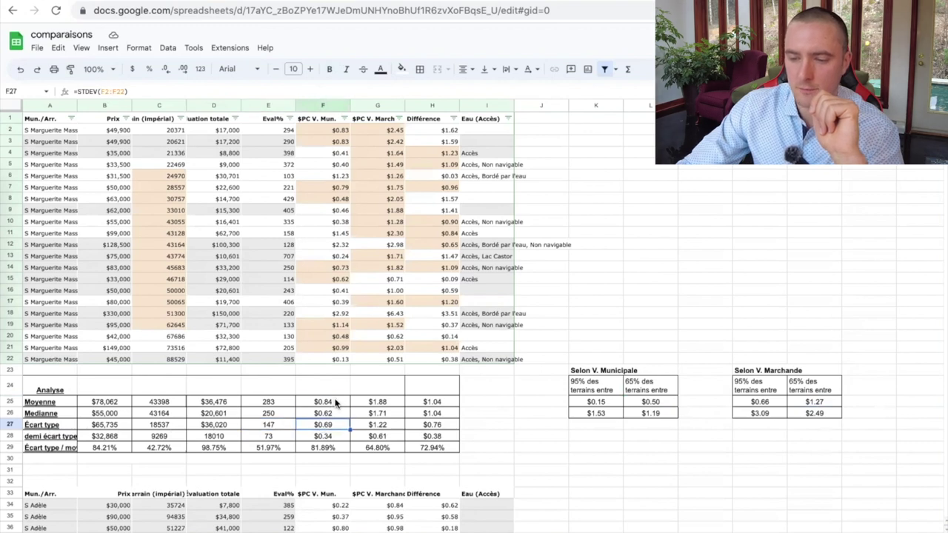
{"action": "left_click", "coordinate": [336, 403]}
{"action": "left_click", "coordinate": [330, 426]}
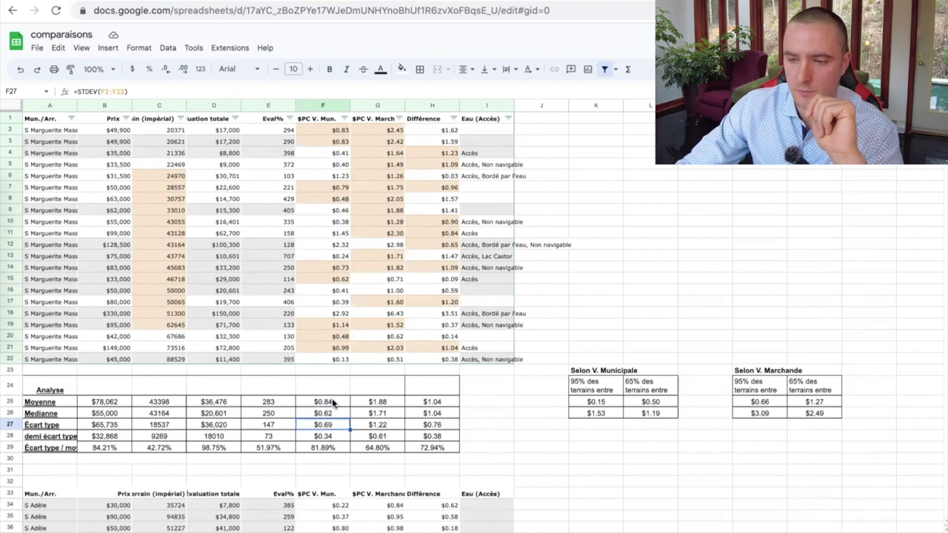
{"action": "left_click", "coordinate": [332, 435]}
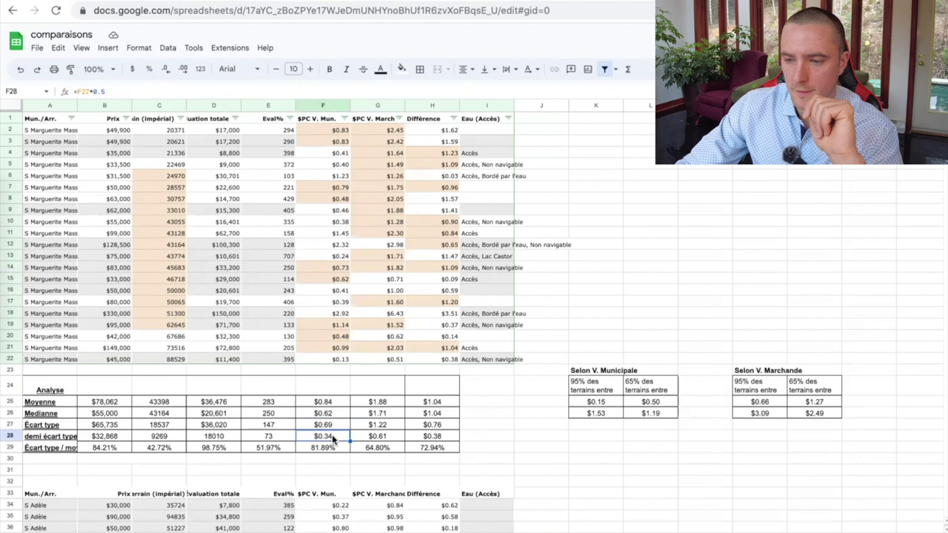
{"action": "left_click", "coordinate": [346, 118]}
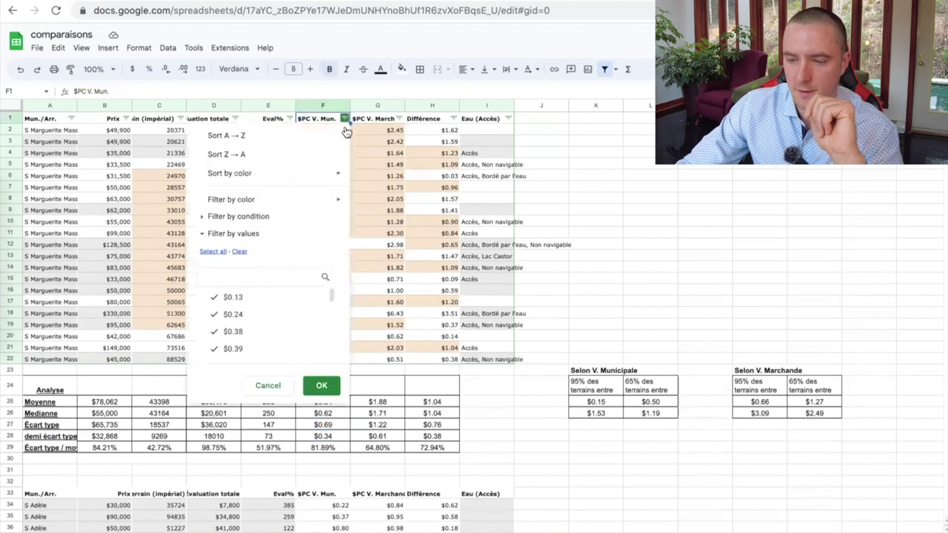
{"action": "left_click", "coordinate": [325, 137]}
{"action": "left_click_drag", "start_coordinate": [330, 222], "coordinate": [331, 315]}
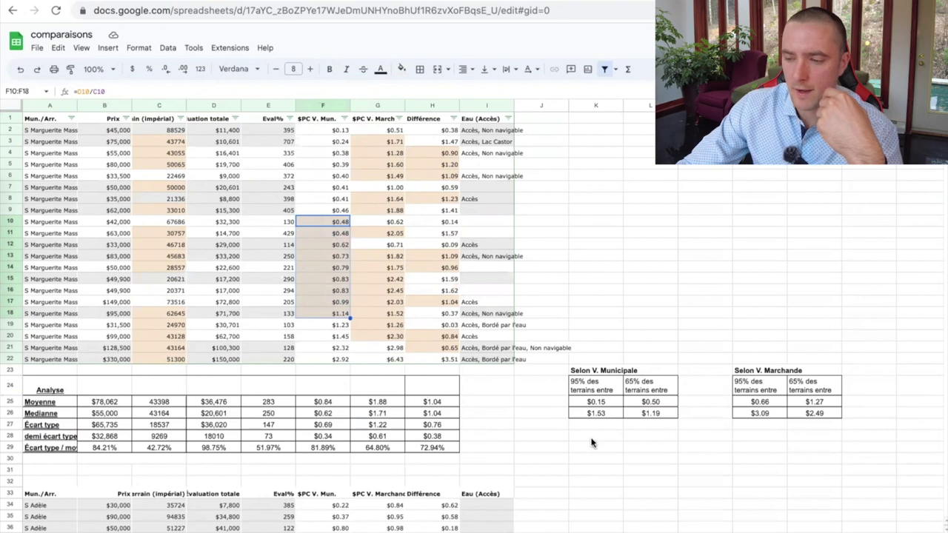
{"action": "left_click_drag", "start_coordinate": [813, 402], "coordinate": [813, 411]}
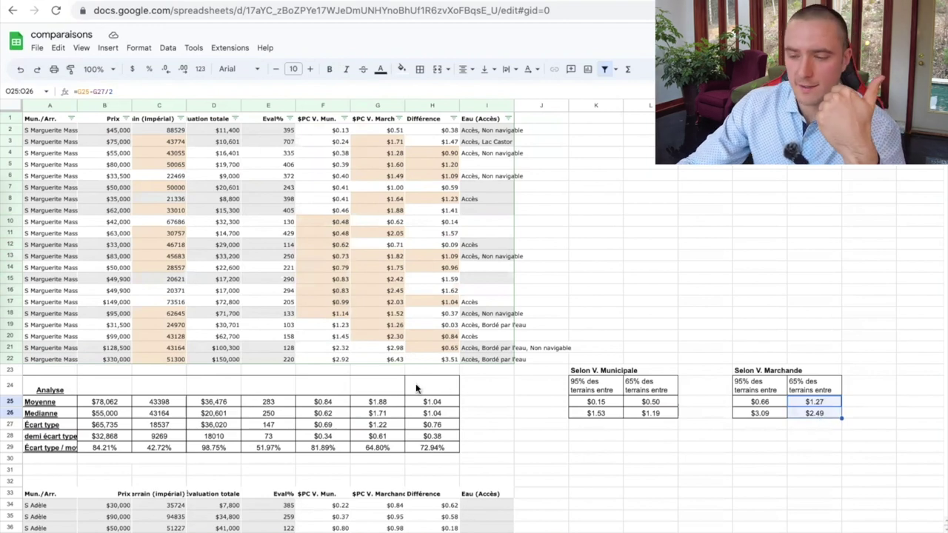
{"action": "left_click", "coordinate": [492, 425]}
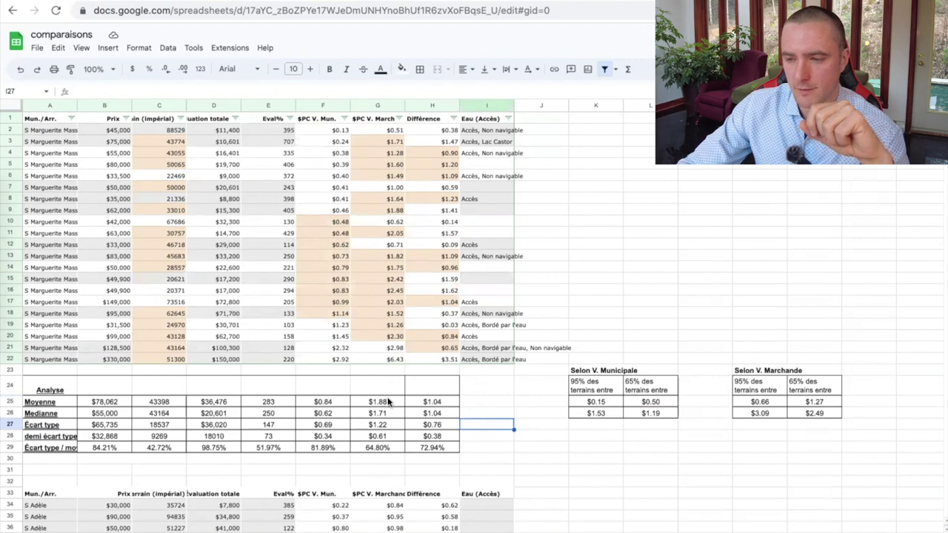
{"action": "left_click", "coordinate": [386, 402]}
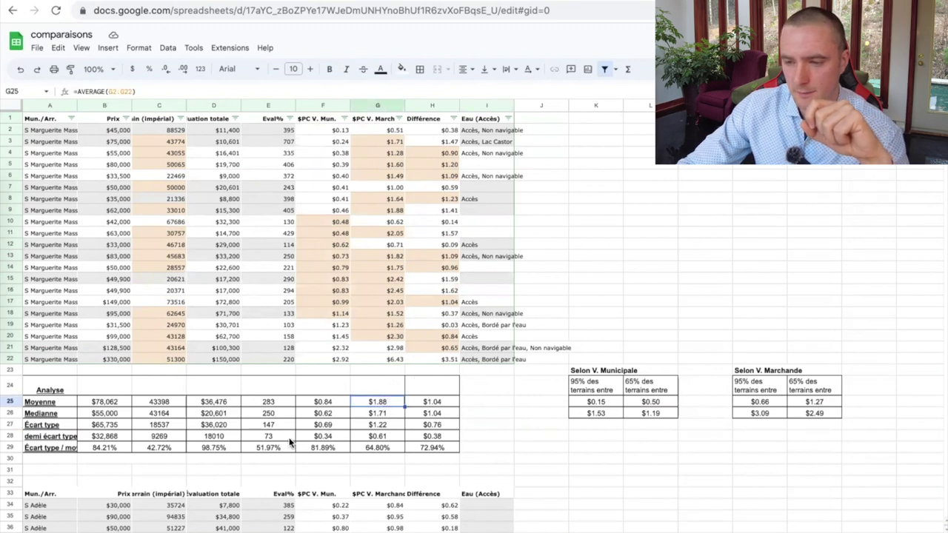
{"action": "scroll", "coordinate": [393, 407], "scroll_direction": "down", "scroll_amount": 12}
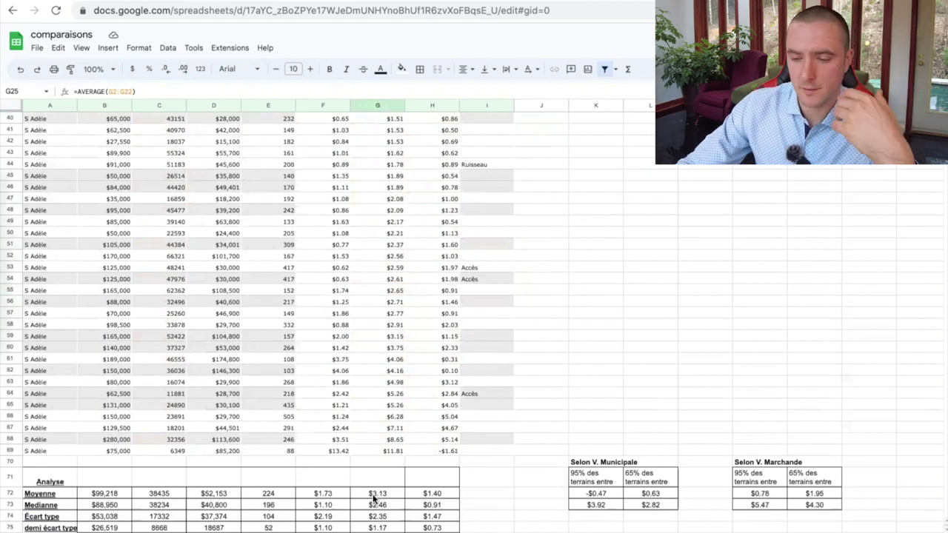
{"action": "scroll", "coordinate": [371, 493], "scroll_direction": "down", "scroll_amount": 2}
{"action": "scroll", "coordinate": [348, 459], "scroll_direction": "down", "scroll_amount": 10}
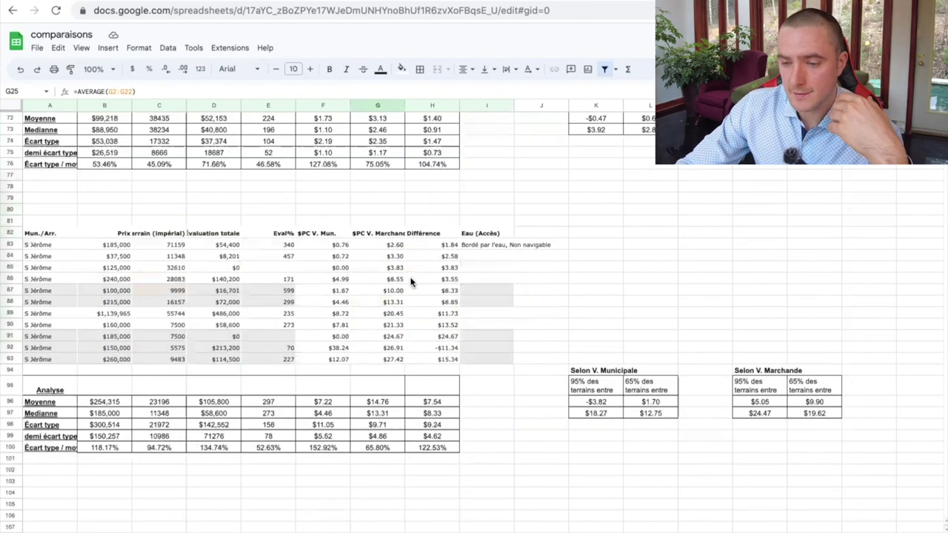
{"action": "scroll", "coordinate": [414, 323], "scroll_direction": "up", "scroll_amount": 5}
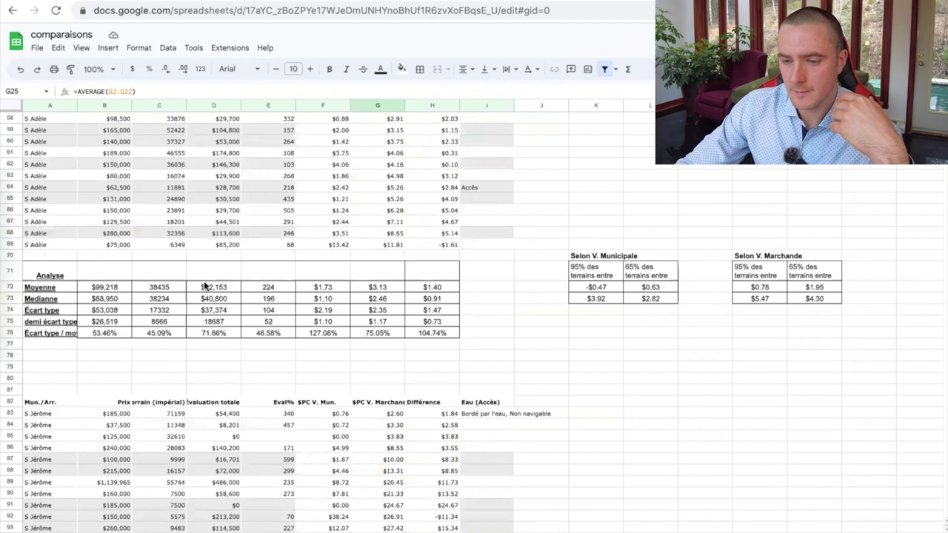
{"action": "left_click", "coordinate": [381, 289]}
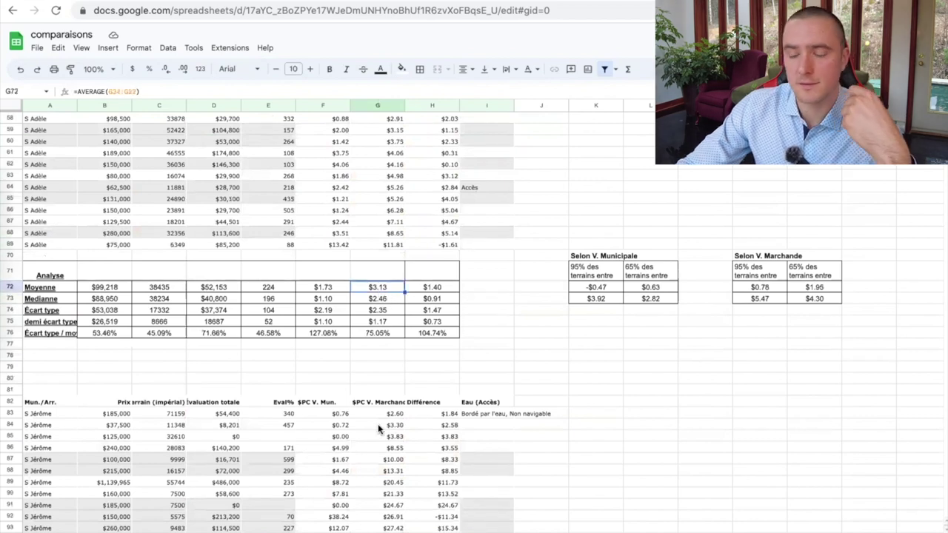
{"action": "scroll", "coordinate": [359, 412], "scroll_direction": "down", "scroll_amount": 4}
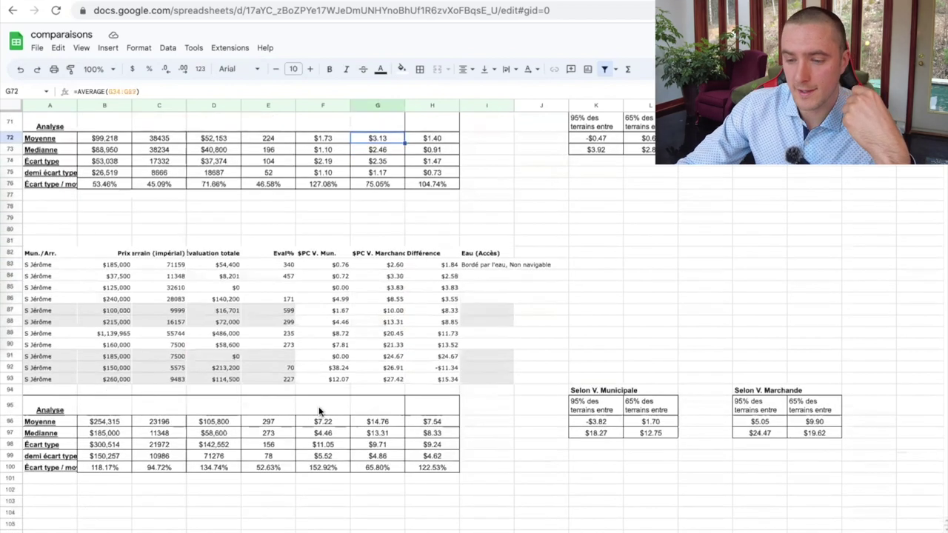
{"action": "left_click", "coordinate": [390, 423]}
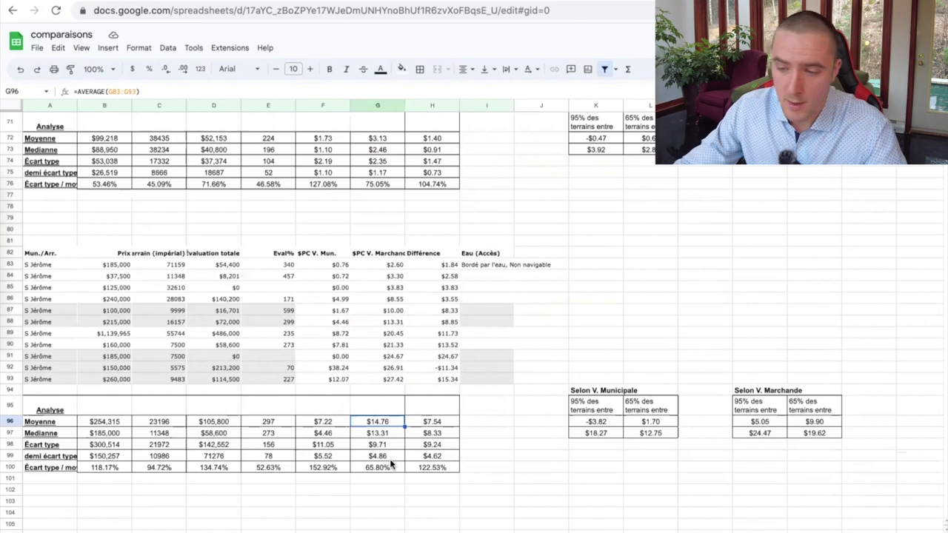
{"action": "scroll", "coordinate": [380, 370], "scroll_direction": "up", "scroll_amount": 10}
{"action": "scroll", "coordinate": [278, 269], "scroll_direction": "up", "scroll_amount": 3}
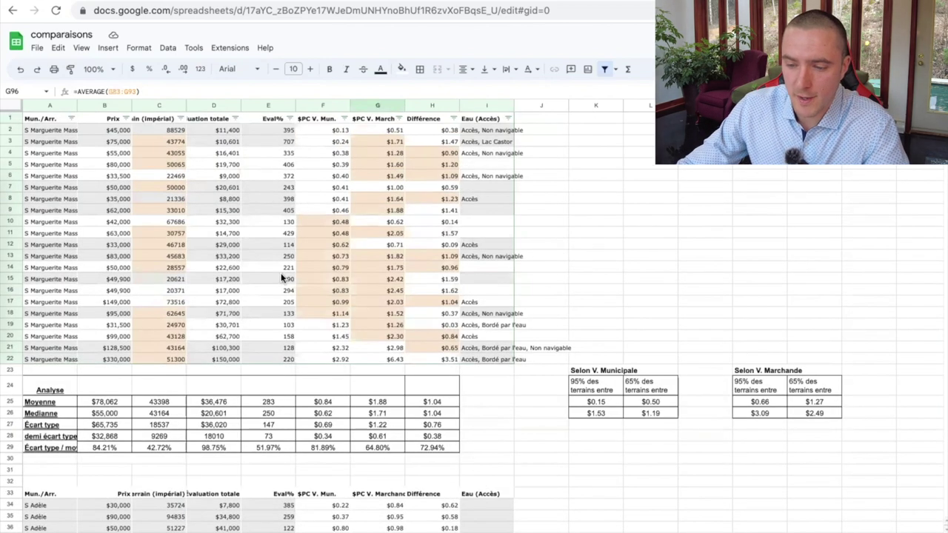
{"action": "left_click", "coordinate": [267, 403]}
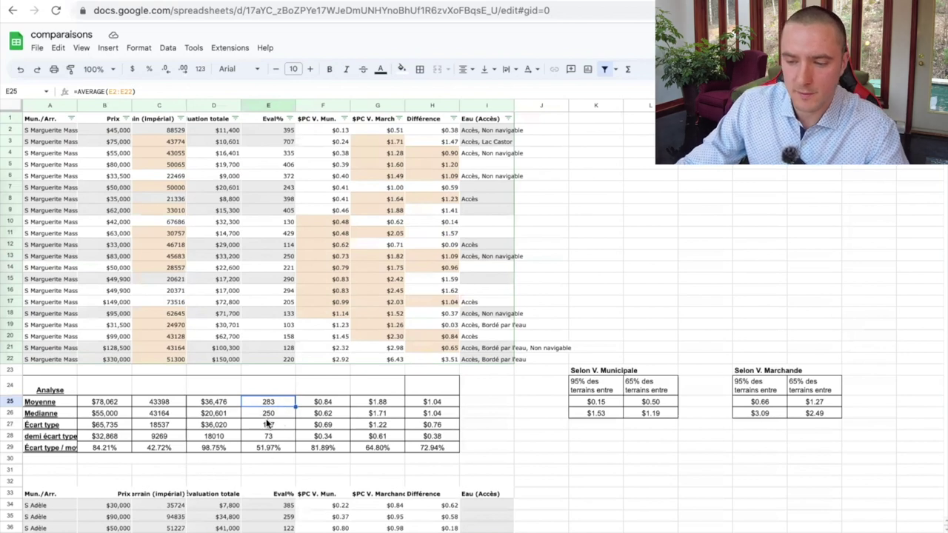
{"action": "left_click", "coordinate": [267, 425]}
{"action": "left_click", "coordinate": [271, 403]}
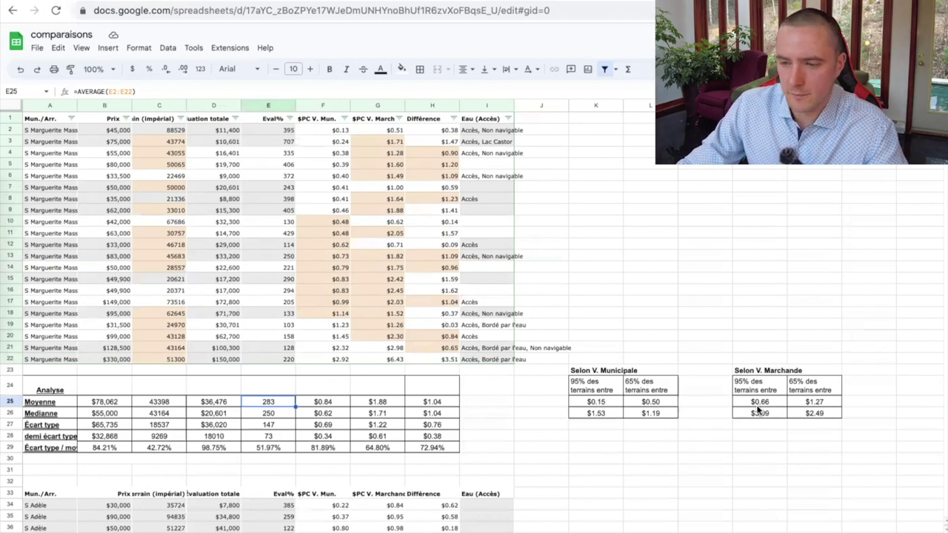
Compare the $PC V. Marchande values in G2:G22 with their standard deviation and the lower limit of the 95% range
{"action": "left_click_drag", "start_coordinate": [373, 130], "coordinate": [387, 363]}
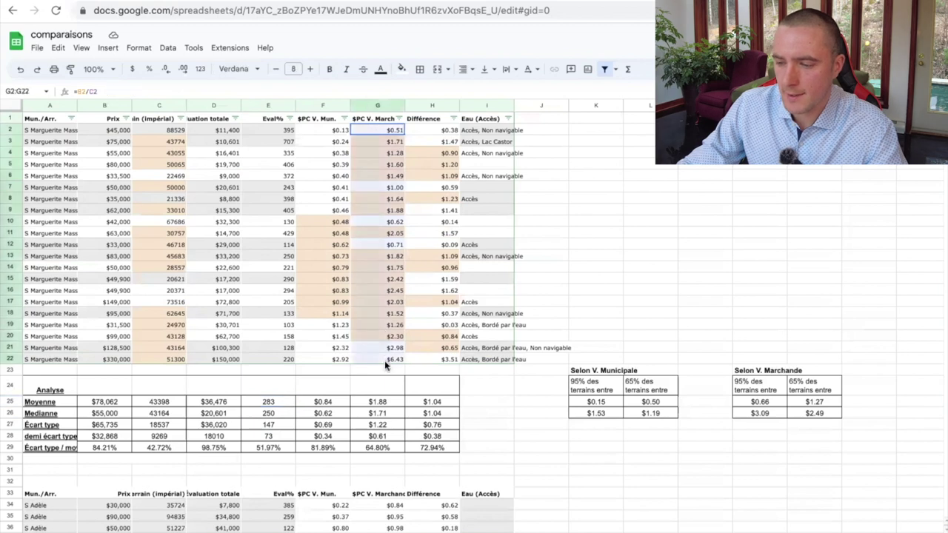
{"action": "left_click", "coordinate": [756, 436]}
{"action": "left_click", "coordinate": [759, 403]}
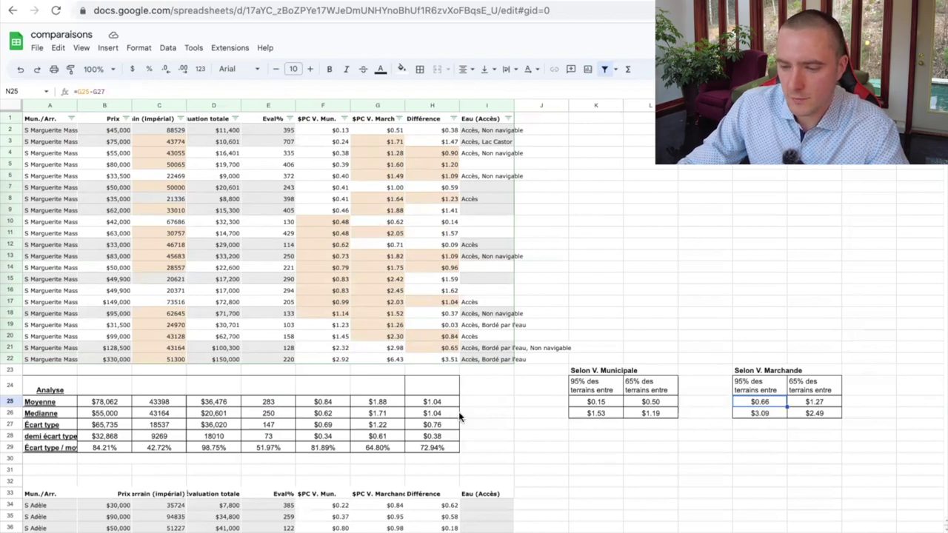
{"action": "left_click", "coordinate": [379, 428]}
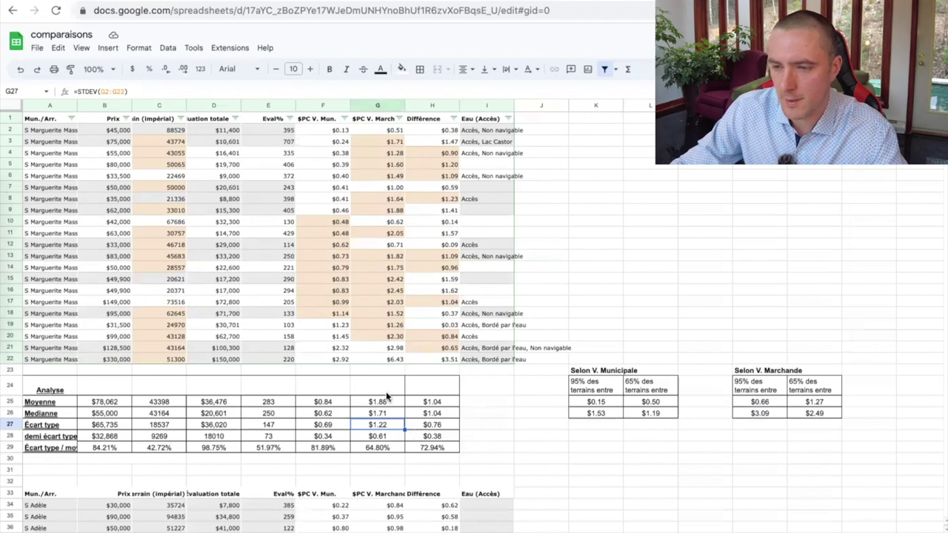
Sort the S Marguerite Masson table by $PC V. Marchande in ascending order
{"action": "left_click", "coordinate": [400, 119]}
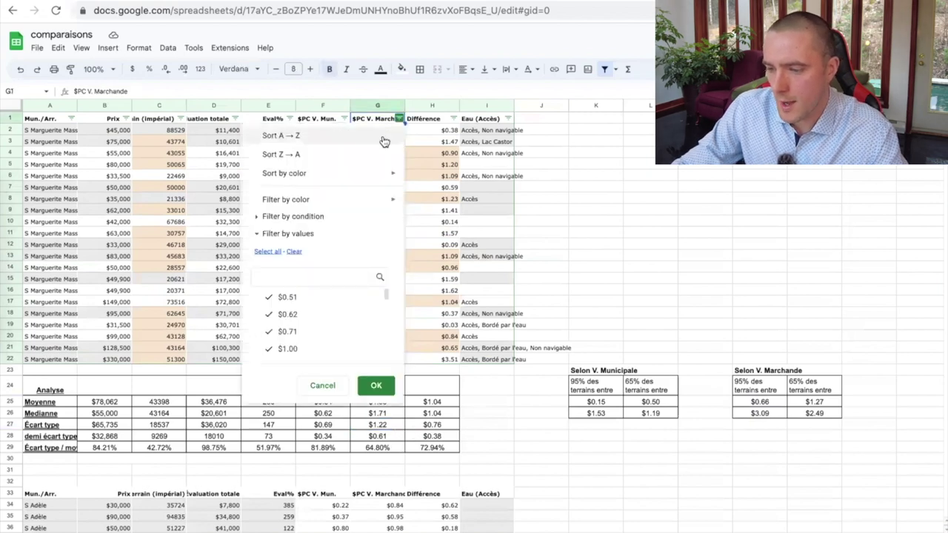
{"action": "left_click", "coordinate": [381, 137]}
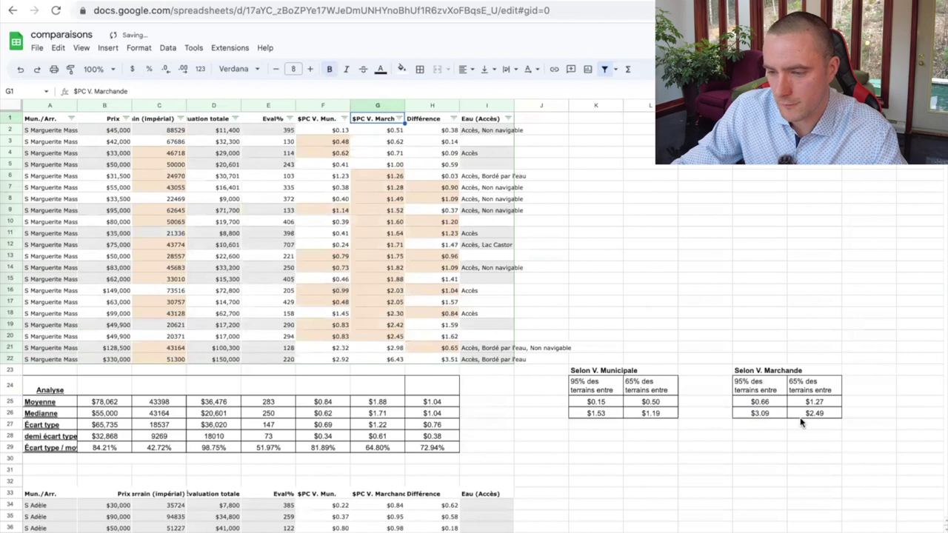
{"action": "left_click", "coordinate": [760, 413]}
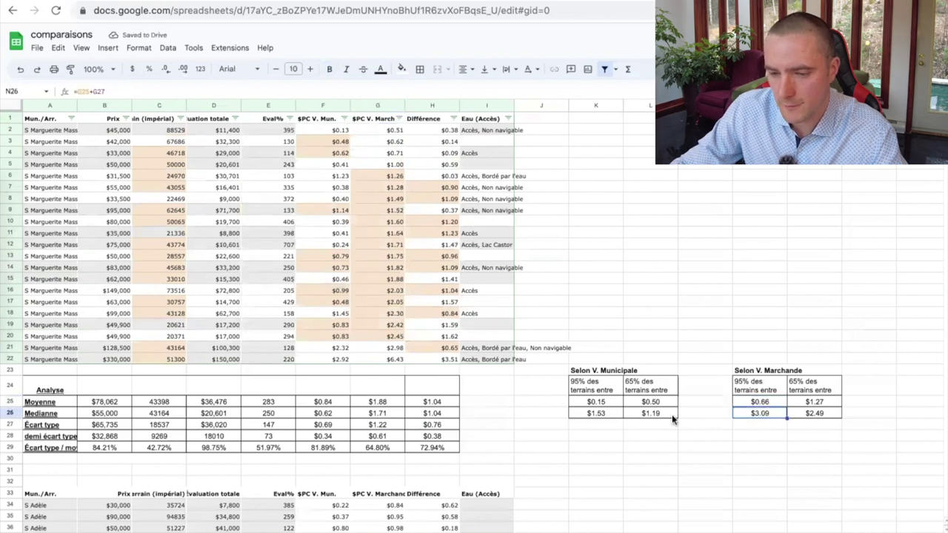
{"action": "left_click", "coordinate": [392, 360]}
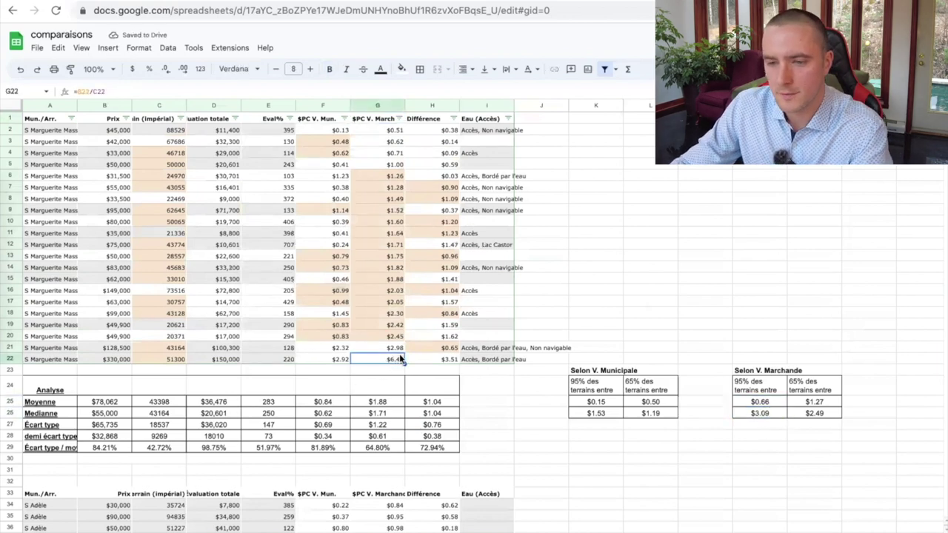
{"action": "left_click", "coordinate": [9, 360]}
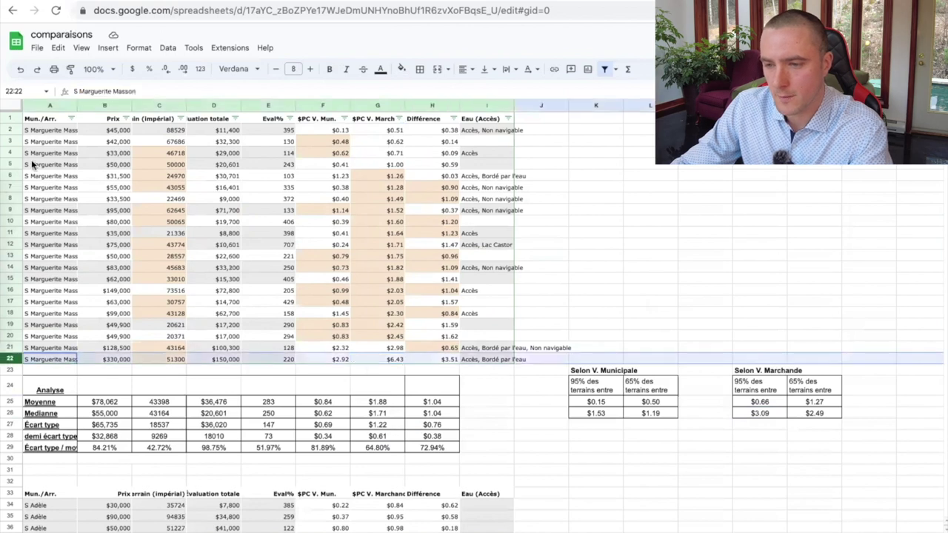
{"action": "left_click", "coordinate": [6, 129], "text": "shift"}
{"action": "right_click", "coordinate": [6, 130]}
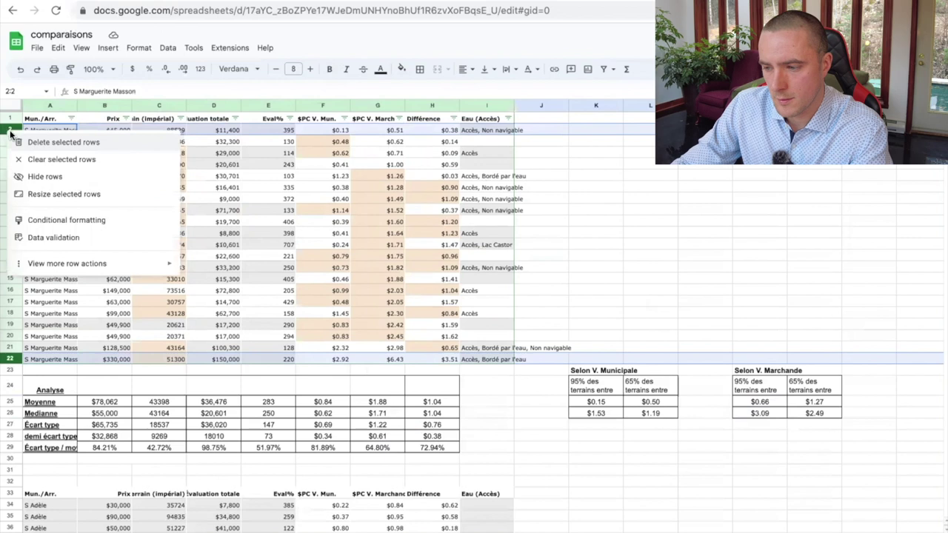
{"action": "left_click", "coordinate": [130, 145]}
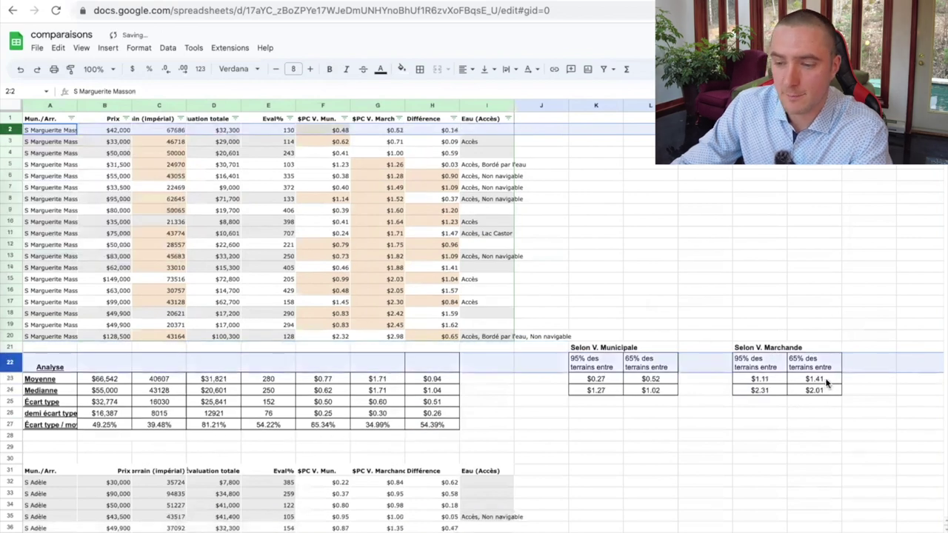
{"action": "left_click", "coordinate": [374, 380]}
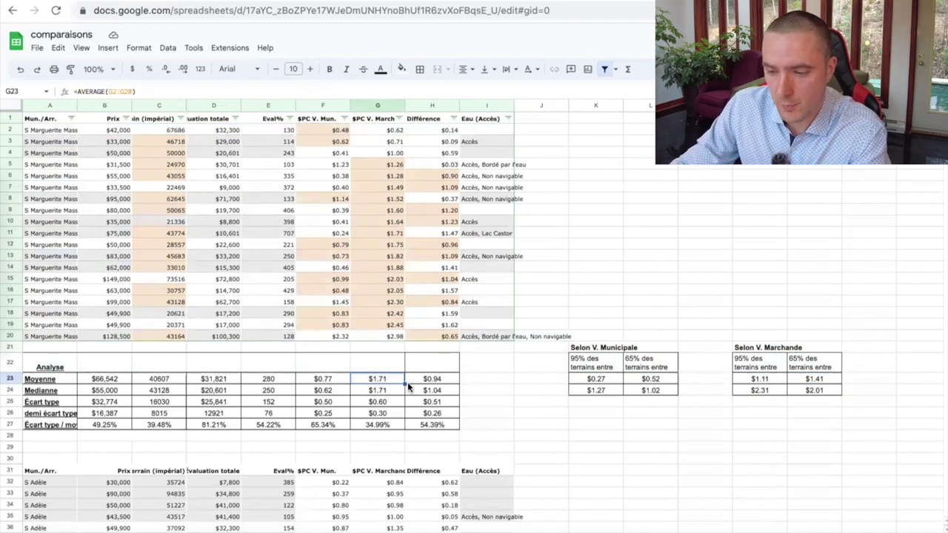
{"action": "left_click", "coordinate": [380, 414]}
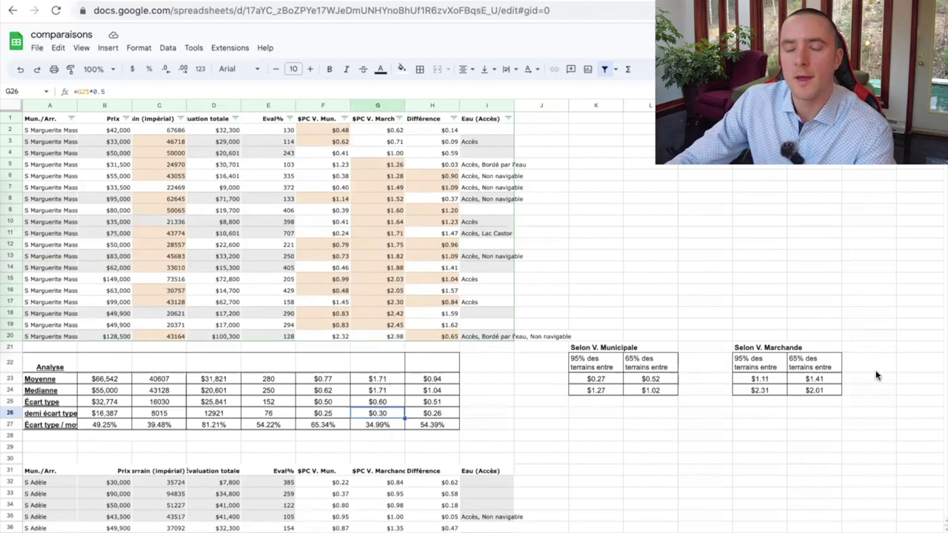
{"action": "left_click", "coordinate": [813, 378]}
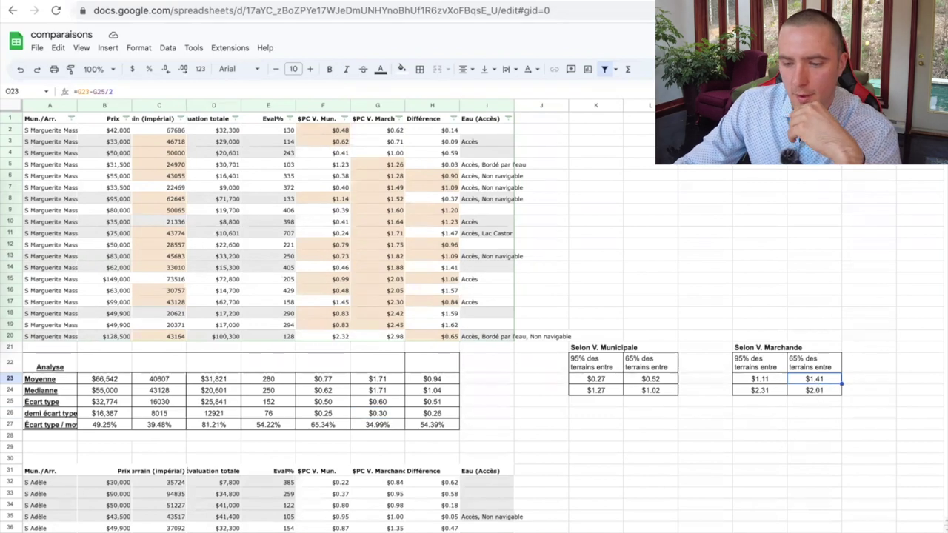
Move the filter to the S Adèle table and sort it by $PC V. Marchande in ascending order
{"action": "scroll", "coordinate": [477, 495], "scroll_direction": "down", "scroll_amount": 5}
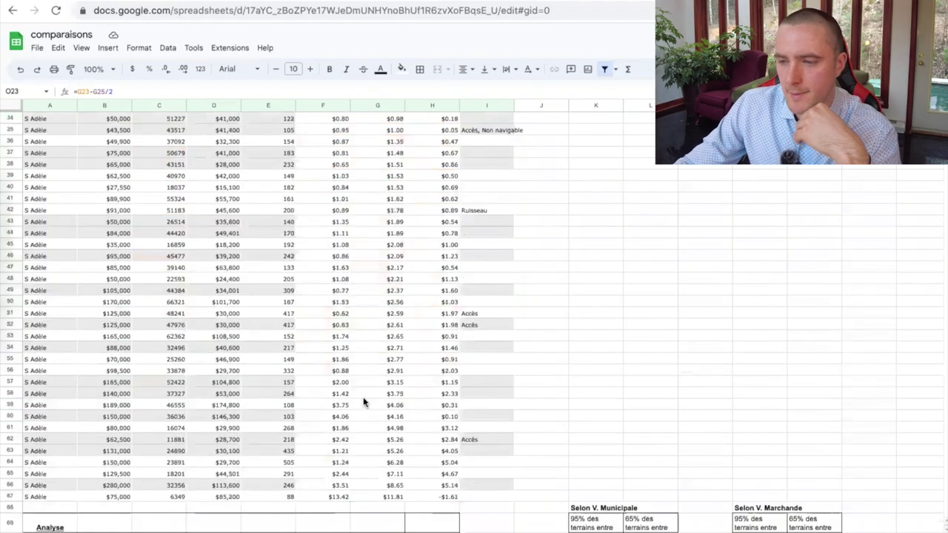
{"action": "scroll", "coordinate": [405, 426], "scroll_direction": "down", "scroll_amount": 3}
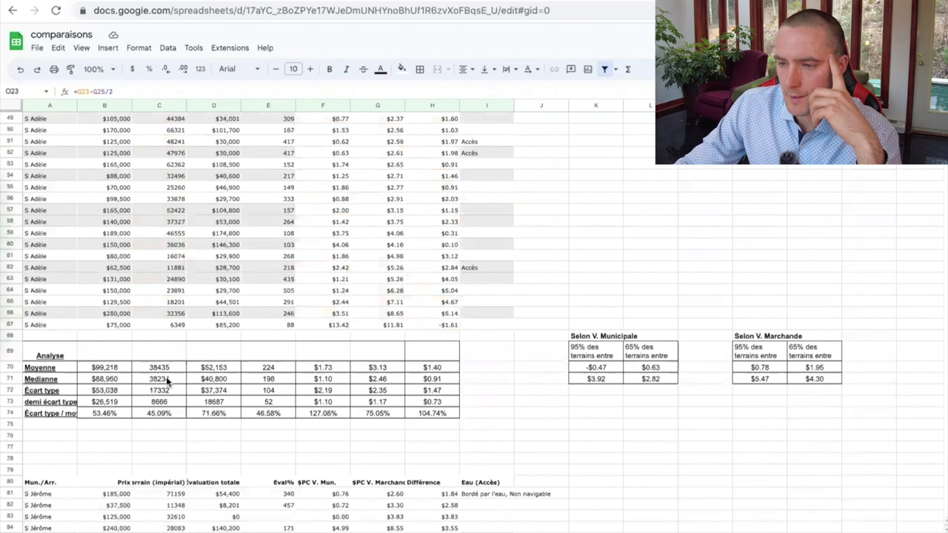
{"action": "scroll", "coordinate": [405, 306], "scroll_direction": "up", "scroll_amount": 3}
{"action": "left_click", "coordinate": [375, 222]}
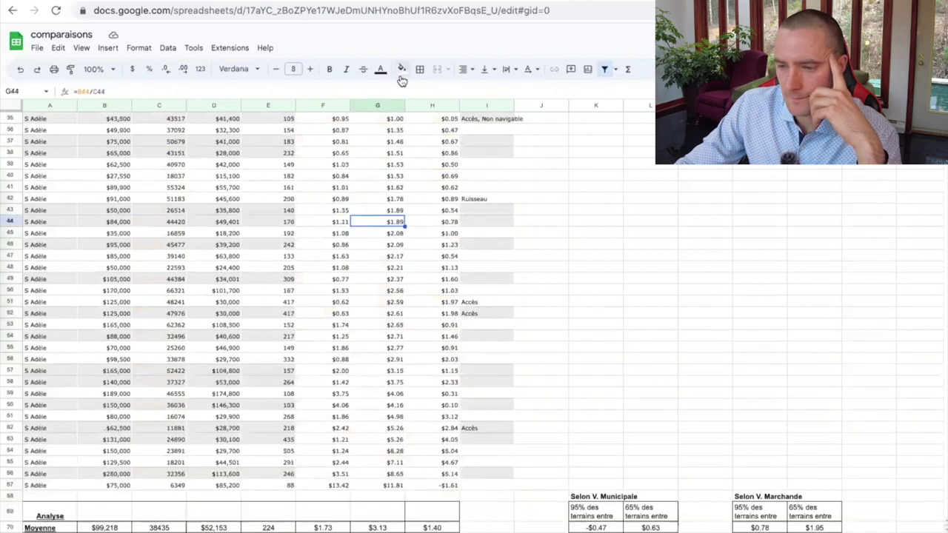
{"action": "left_click", "coordinate": [605, 69]}
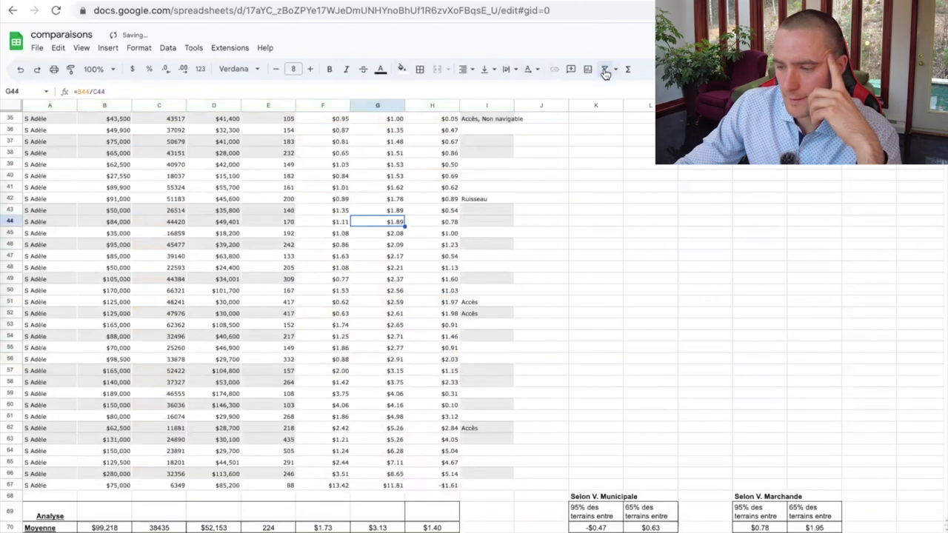
{"action": "left_click", "coordinate": [605, 69]}
{"action": "scroll", "coordinate": [395, 193], "scroll_direction": "up", "scroll_amount": 3}
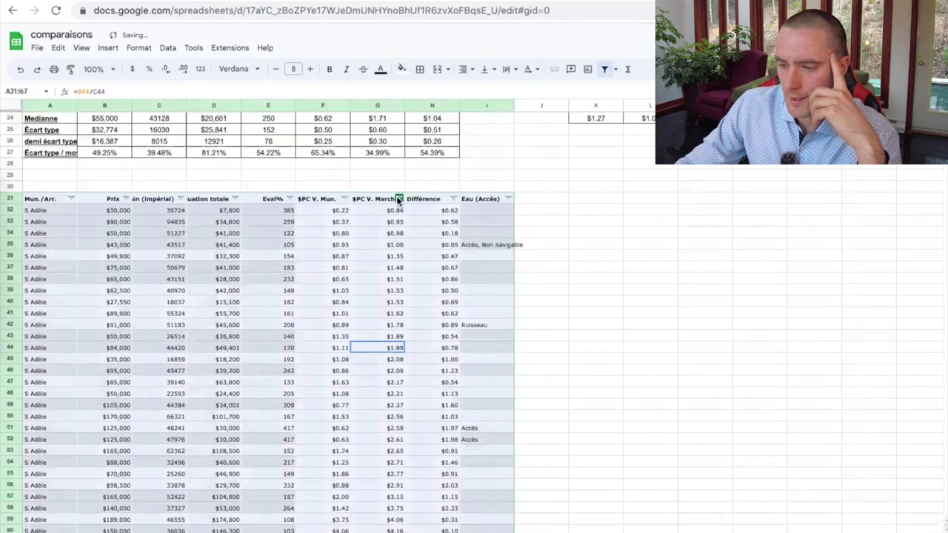
{"action": "left_click", "coordinate": [398, 200]}
{"action": "left_click", "coordinate": [370, 216]}
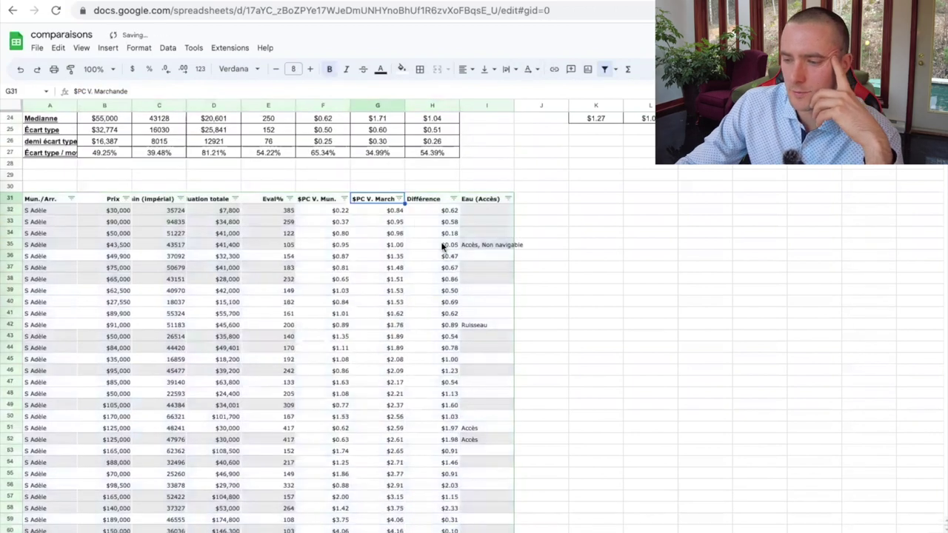
Compare both limits of the S Adèle 95% Selon V. Marchande range with the highest $PC V. Marchande values in the table
{"action": "scroll", "coordinate": [644, 286], "scroll_direction": "down", "scroll_amount": 10}
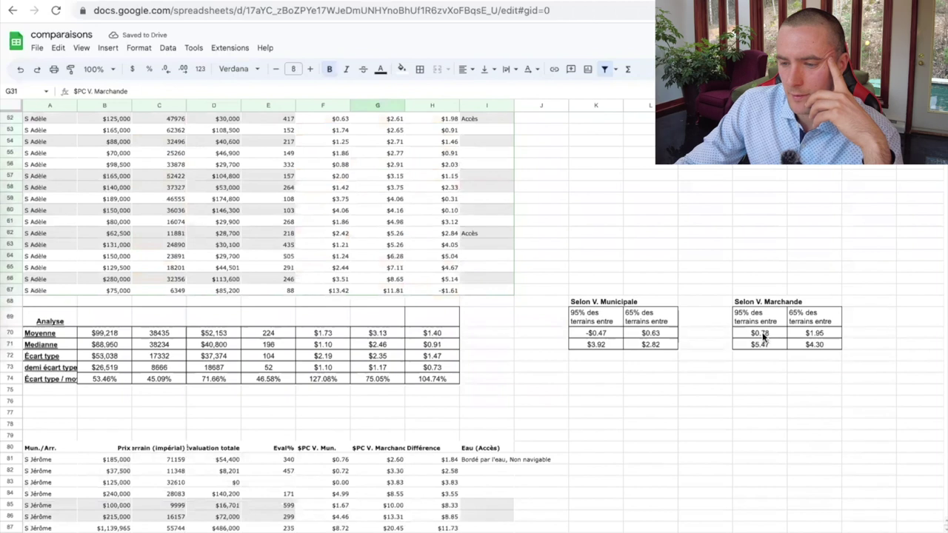
{"action": "left_click", "coordinate": [761, 330]}
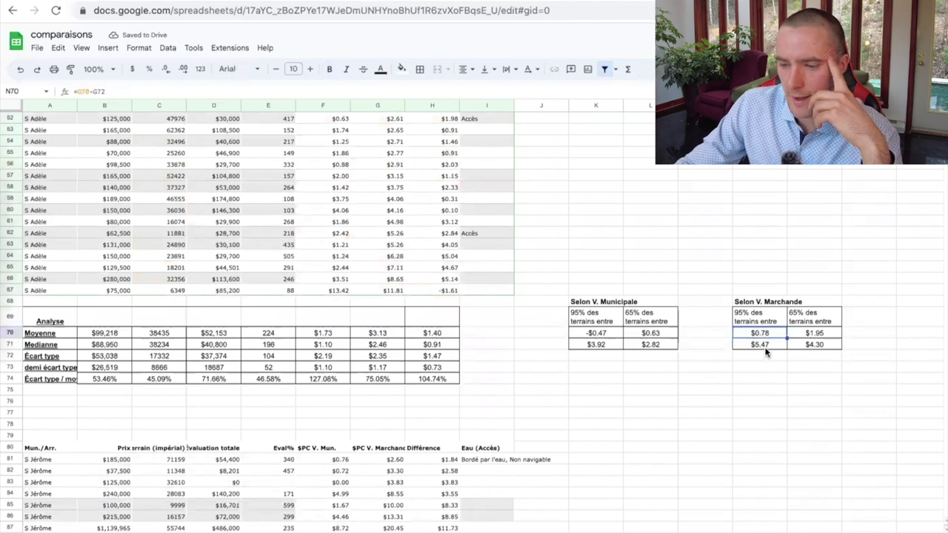
{"action": "left_click", "coordinate": [760, 347]}
{"action": "scroll", "coordinate": [573, 389], "scroll_direction": "down", "scroll_amount": 5}
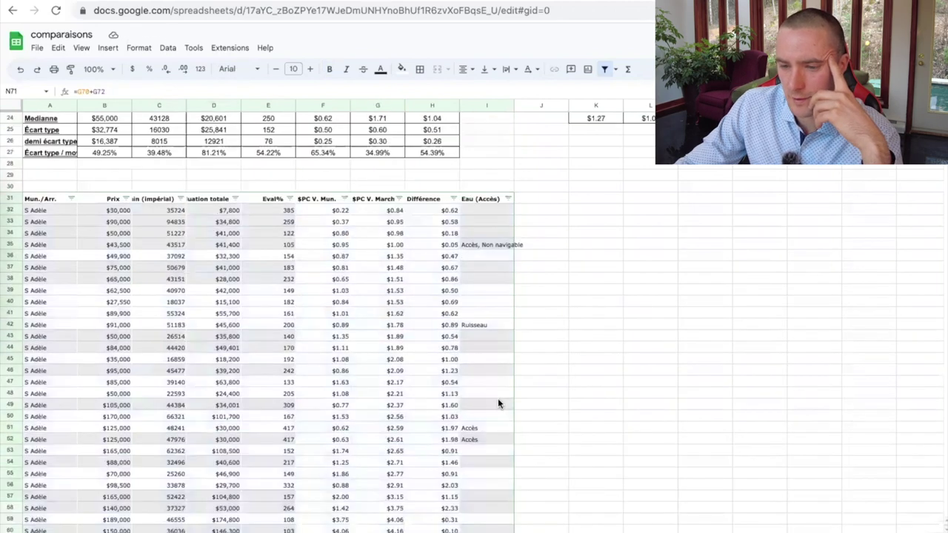
{"action": "scroll", "coordinate": [498, 398], "scroll_direction": "up", "scroll_amount": 5}
{"action": "left_click", "coordinate": [392, 290]}
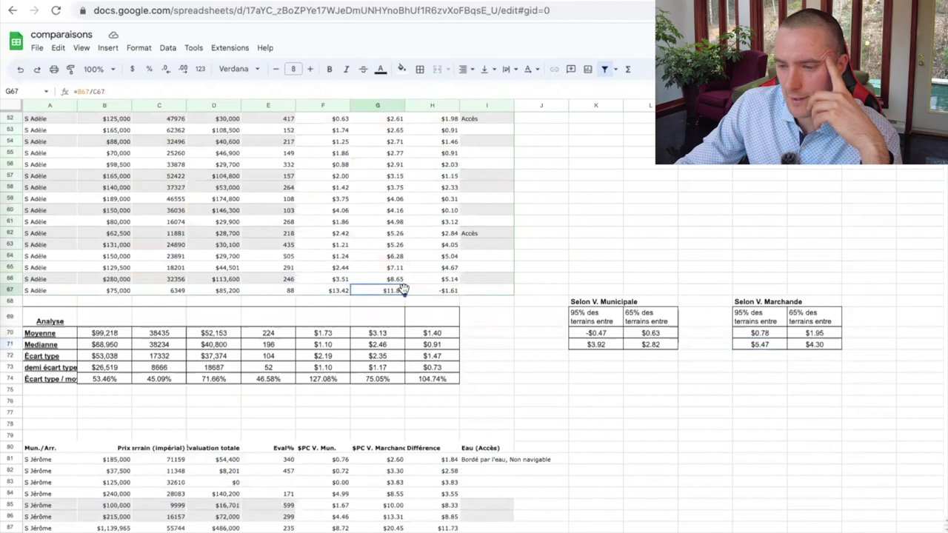
{"action": "left_click", "coordinate": [398, 267]}
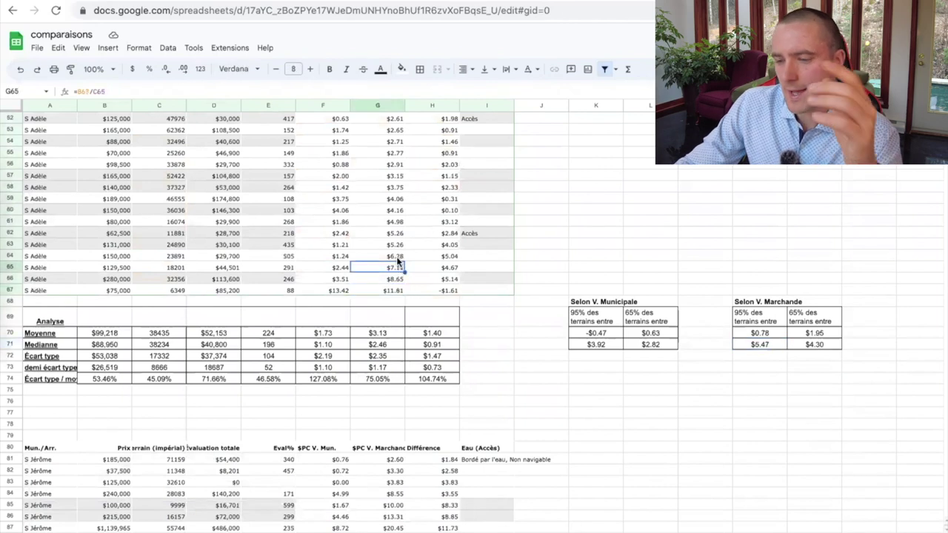
{"action": "left_click", "coordinate": [396, 257]}
Delete rows 64 to 67, the S Adèle properties with the highest $PC V. Marchande values
{"action": "left_click_drag", "start_coordinate": [10, 257], "coordinate": [10, 291]}
{"action": "scroll", "coordinate": [552, 246], "scroll_direction": "up", "scroll_amount": 5}
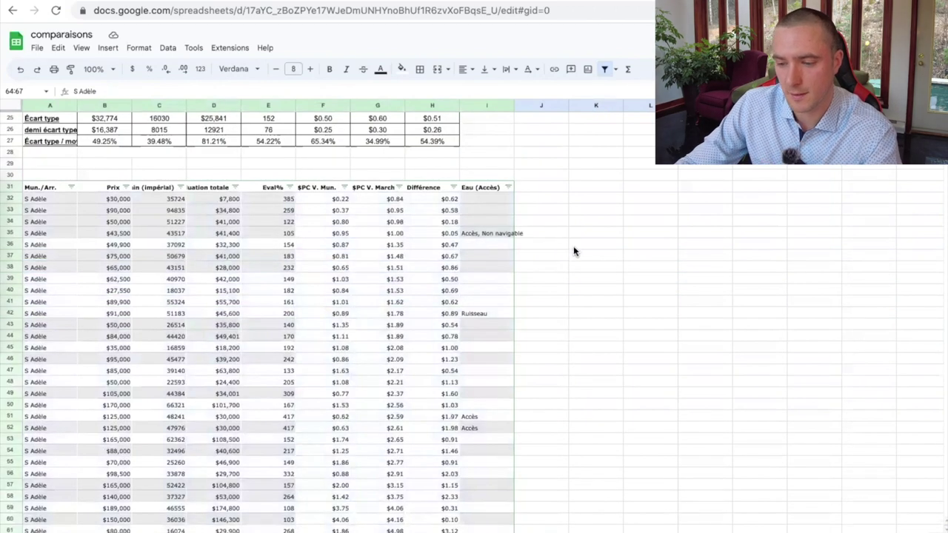
{"action": "scroll", "coordinate": [573, 248], "scroll_direction": "down", "scroll_amount": 3}
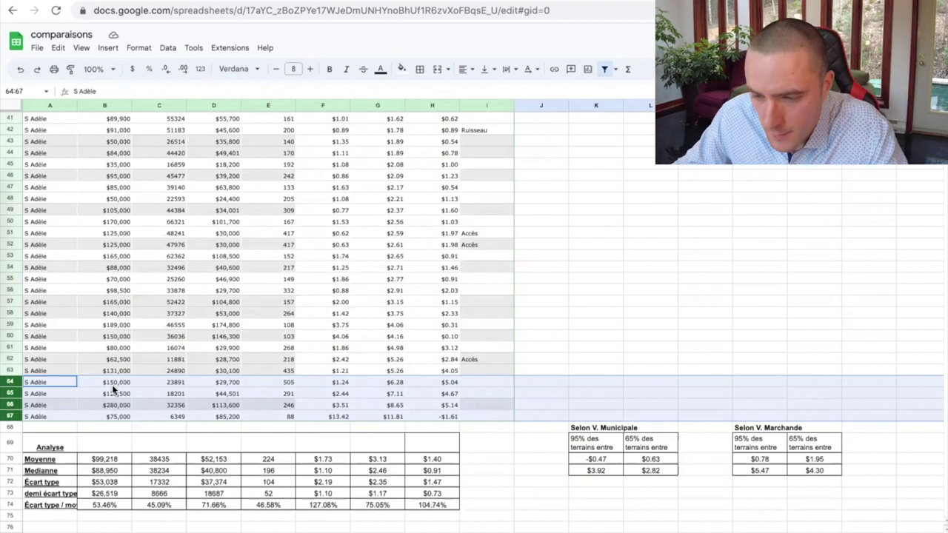
{"action": "scroll", "coordinate": [247, 238], "scroll_direction": "up", "scroll_amount": 2}
{"action": "scroll", "coordinate": [252, 245], "scroll_direction": "up", "scroll_amount": 10}
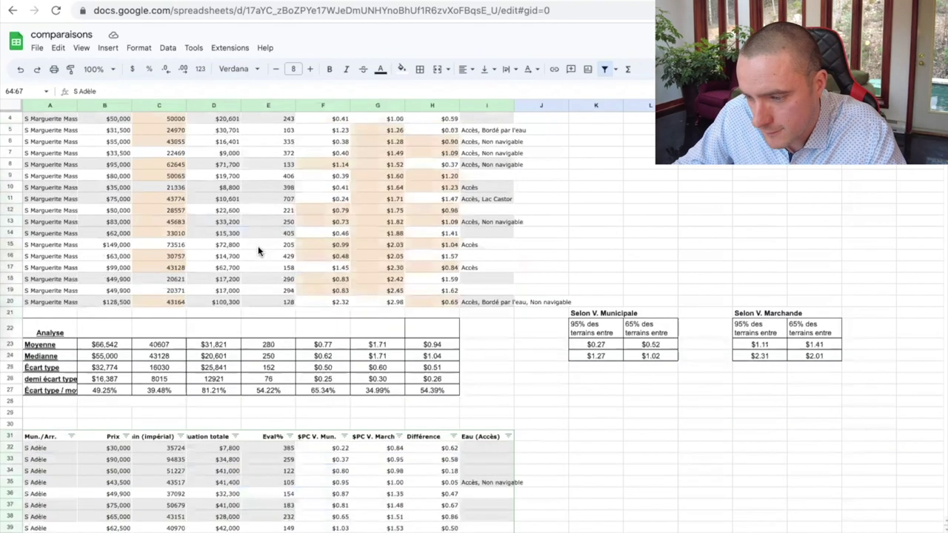
{"action": "scroll", "coordinate": [672, 343], "scroll_direction": "down", "scroll_amount": 15}
{"action": "scroll", "coordinate": [657, 337], "scroll_direction": "up", "scroll_amount": 5}
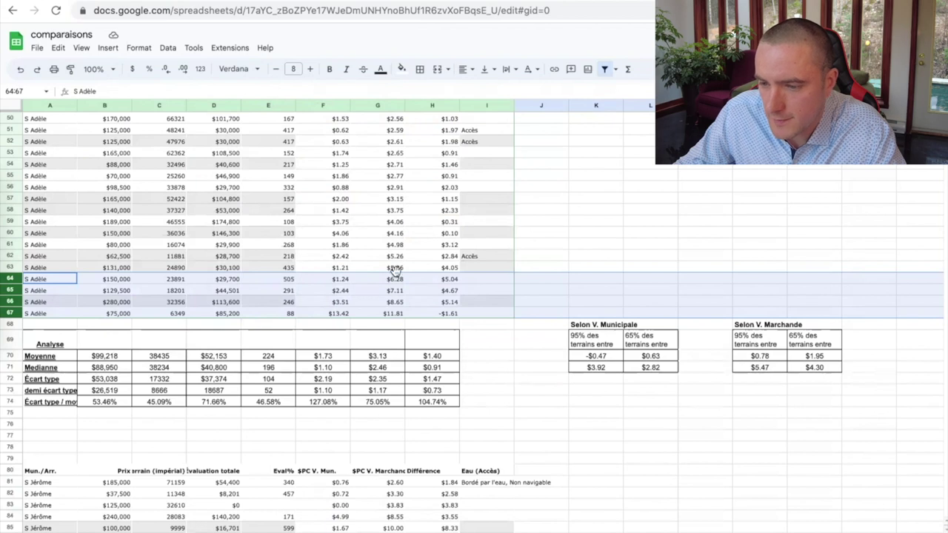
{"action": "scroll", "coordinate": [398, 278], "scroll_direction": "up", "scroll_amount": 3}
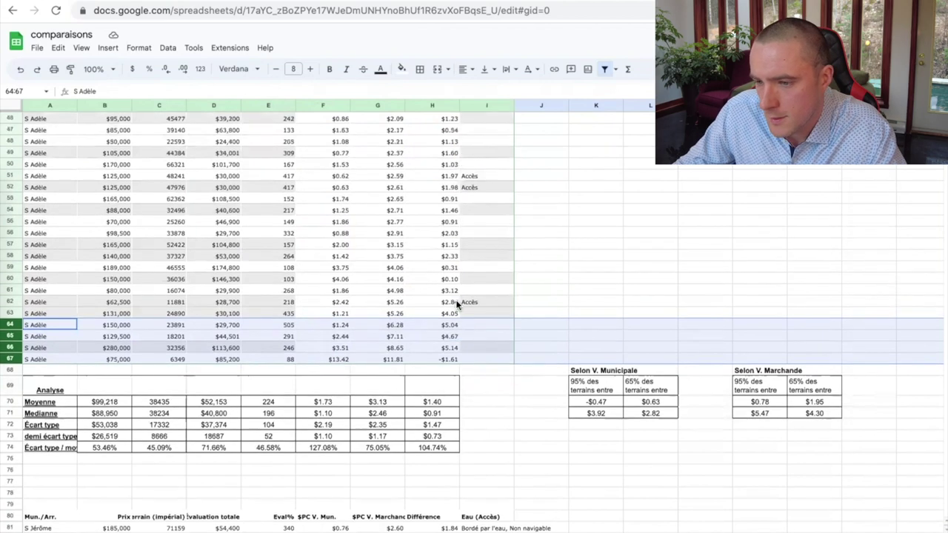
{"action": "scroll", "coordinate": [457, 303], "scroll_direction": "up", "scroll_amount": 15}
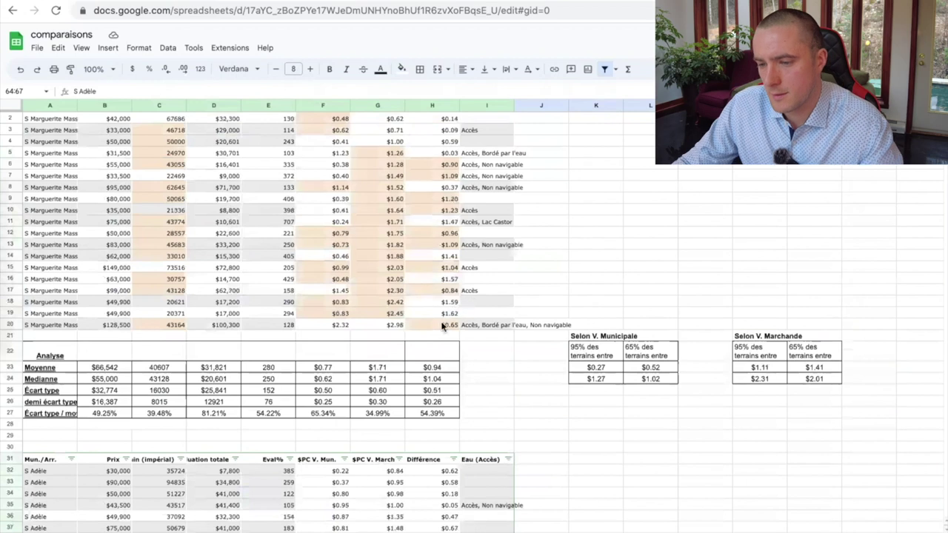
{"action": "scroll", "coordinate": [432, 334], "scroll_direction": "down", "scroll_amount": 5}
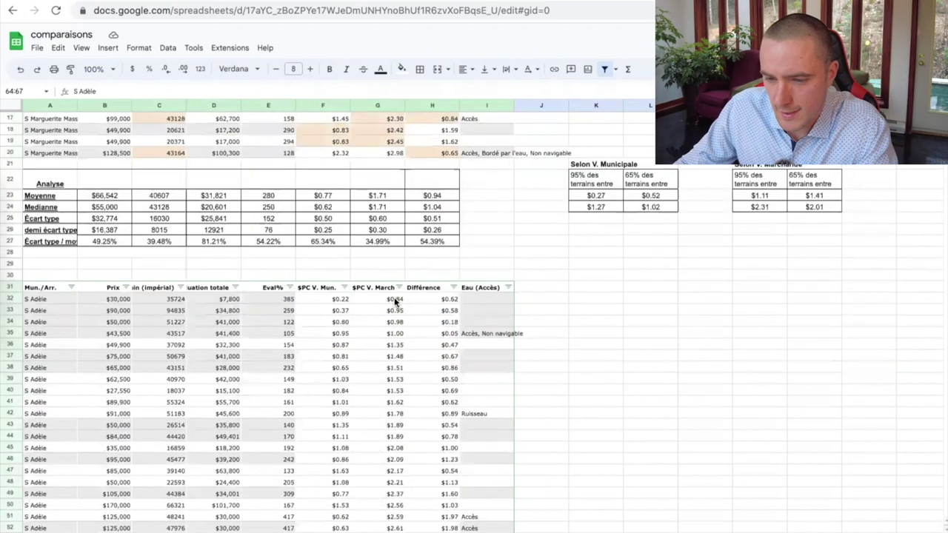
{"action": "scroll", "coordinate": [333, 336], "scroll_direction": "down", "scroll_amount": 10}
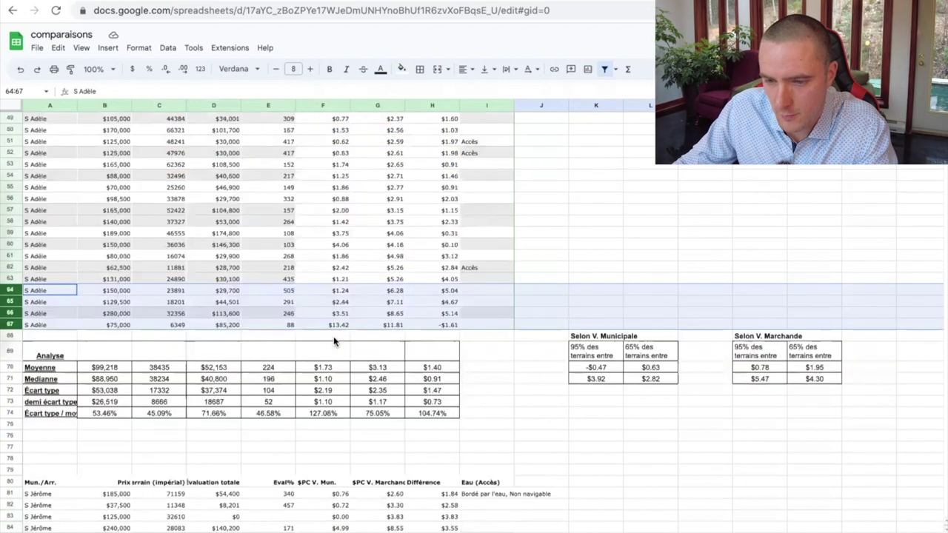
{"action": "right_click", "coordinate": [8, 315]}
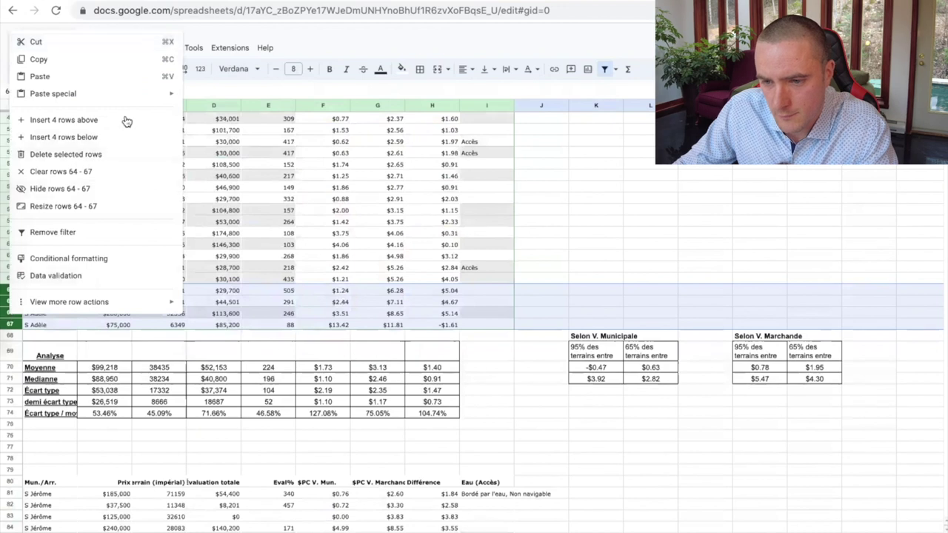
{"action": "left_click", "coordinate": [83, 159]}
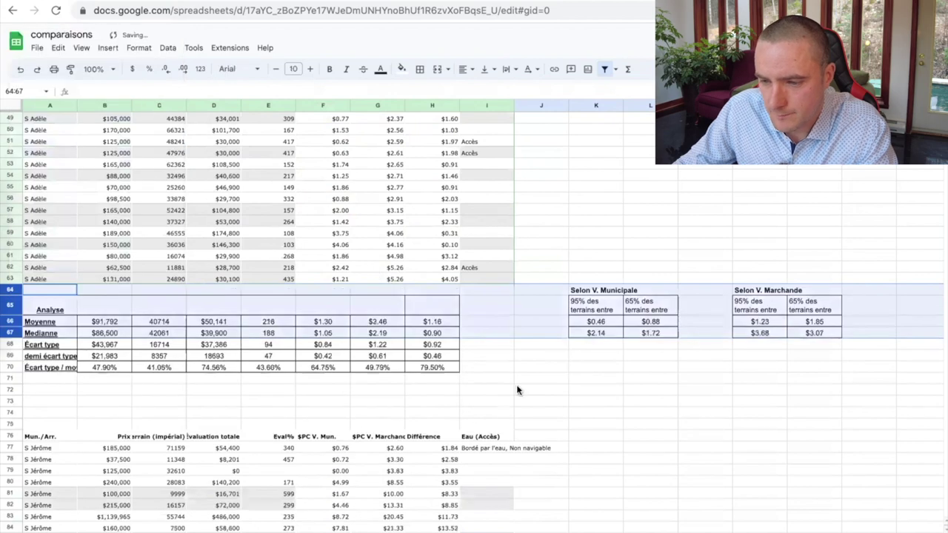
Check the recalculated mean and half standard deviation of $PC V. Marchande in the S Adèle analysis
{"action": "left_click", "coordinate": [492, 404]}
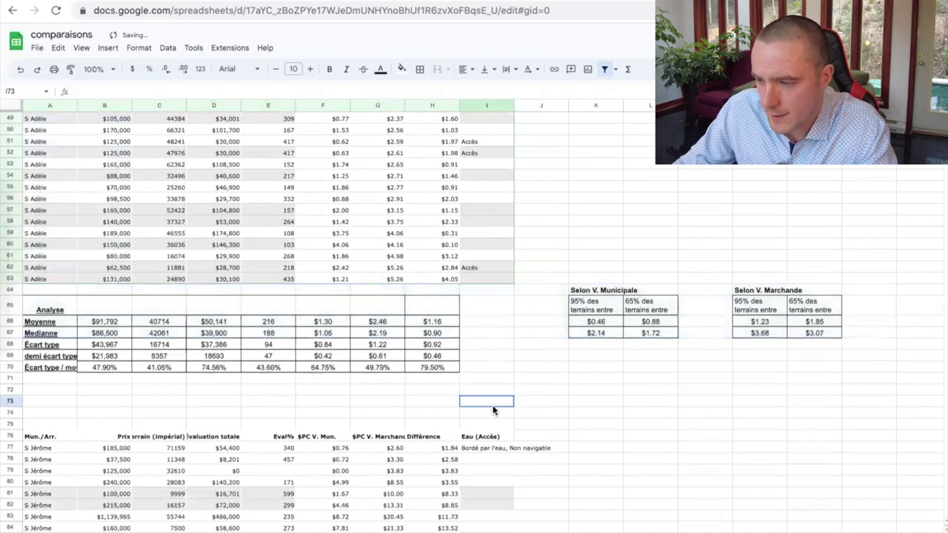
{"action": "left_click", "coordinate": [369, 320]}
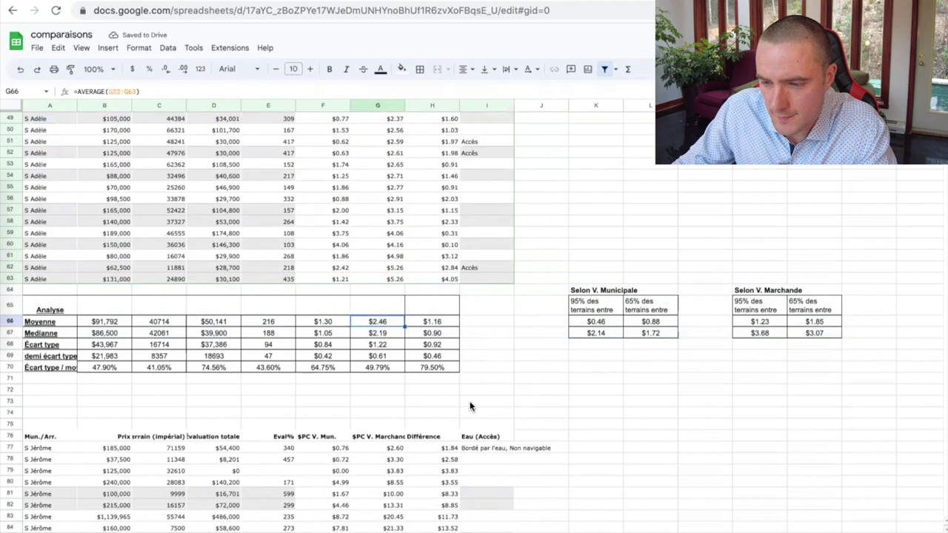
{"action": "left_click", "coordinate": [375, 356]}
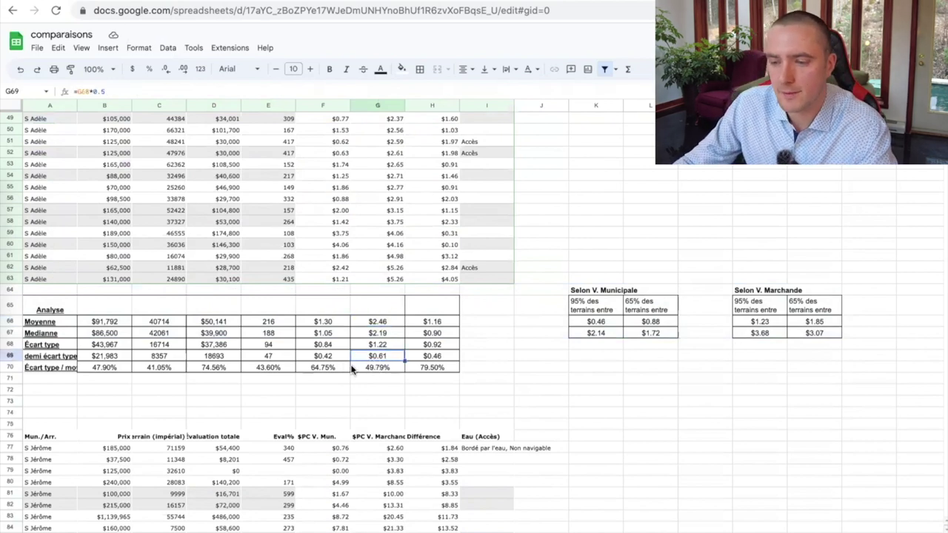
Compare the upper limit of the S Adèle 95% Selon V. Marchande range with the $PC V. Marchande values in G58:G63
{"action": "scroll", "coordinate": [369, 342], "scroll_direction": "up", "scroll_amount": 1}
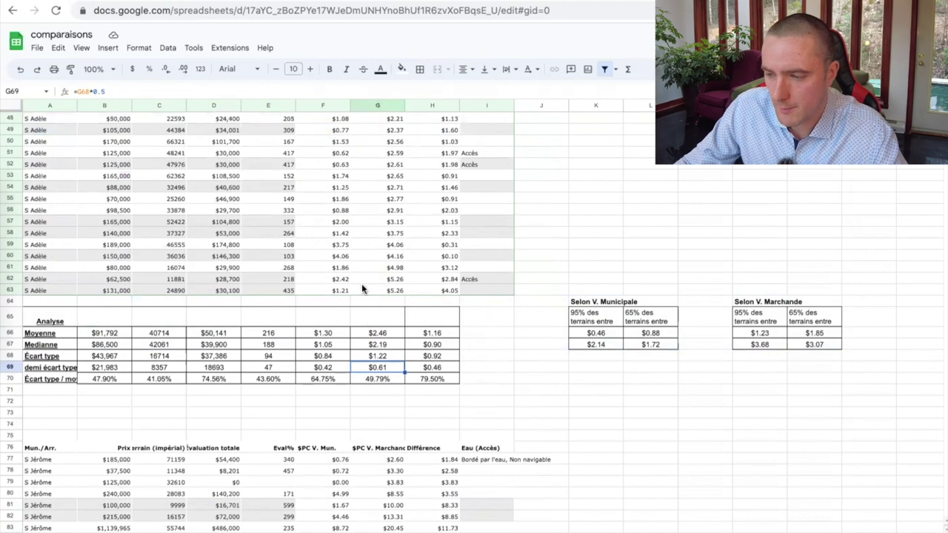
{"action": "left_click", "coordinate": [760, 334]}
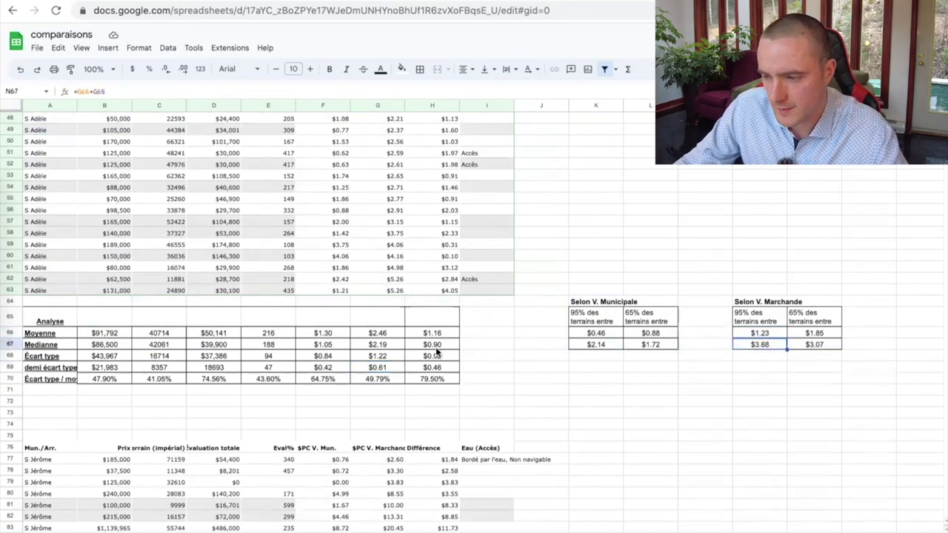
{"action": "left_click", "coordinate": [391, 231]}
{"action": "left_click", "coordinate": [399, 288], "text": "shift"}
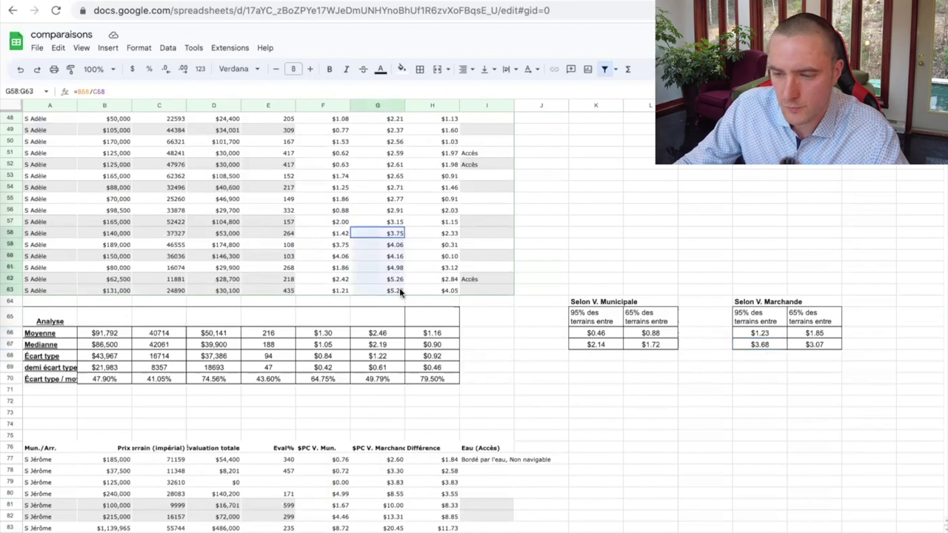
Compare the S Adèle means of $PC V. Marchande and $PC V. Mun. in the analysis table
{"action": "left_click", "coordinate": [391, 335]}
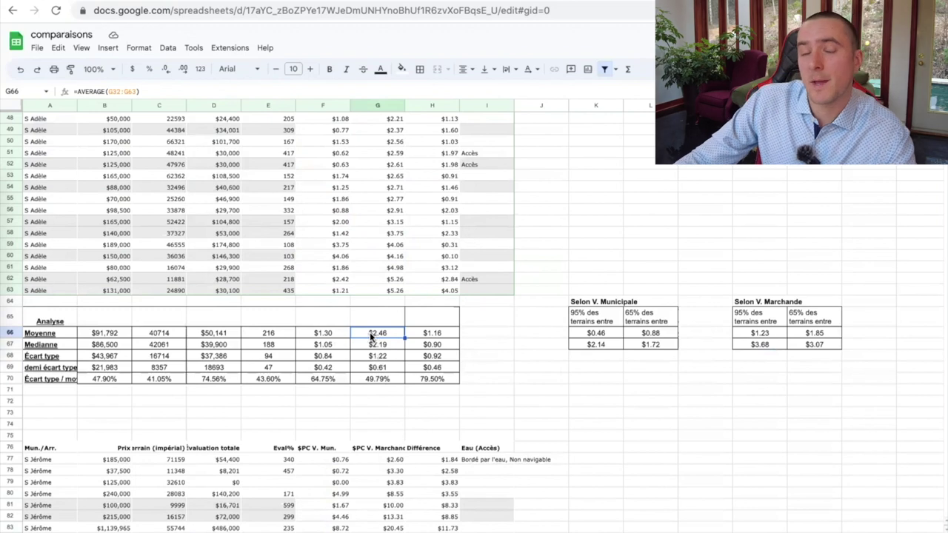
{"action": "left_click", "coordinate": [330, 334]}
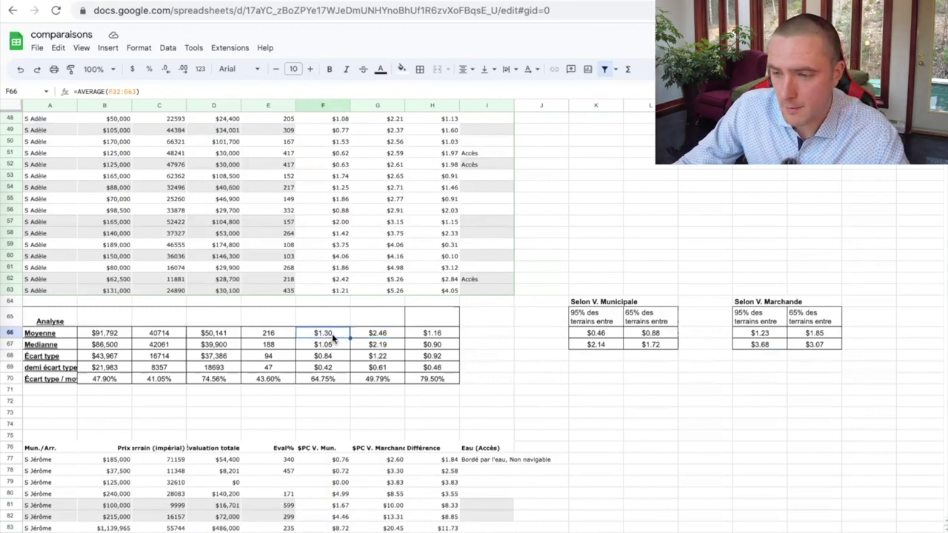
Add a filter to the S Jérôme table and sort it by $PC V. Marchande in ascending order
{"action": "scroll", "coordinate": [332, 335], "scroll_direction": "down", "scroll_amount": 7}
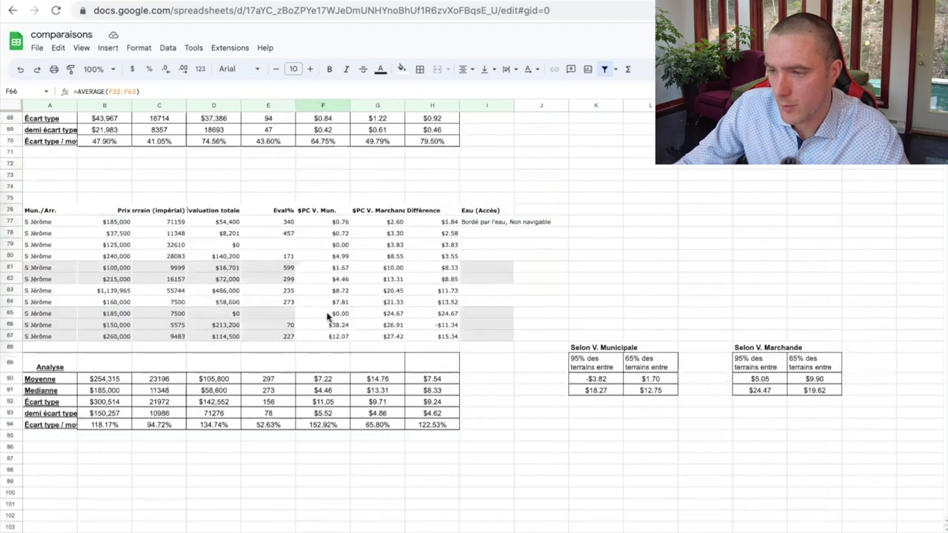
{"action": "left_click", "coordinate": [366, 257]}
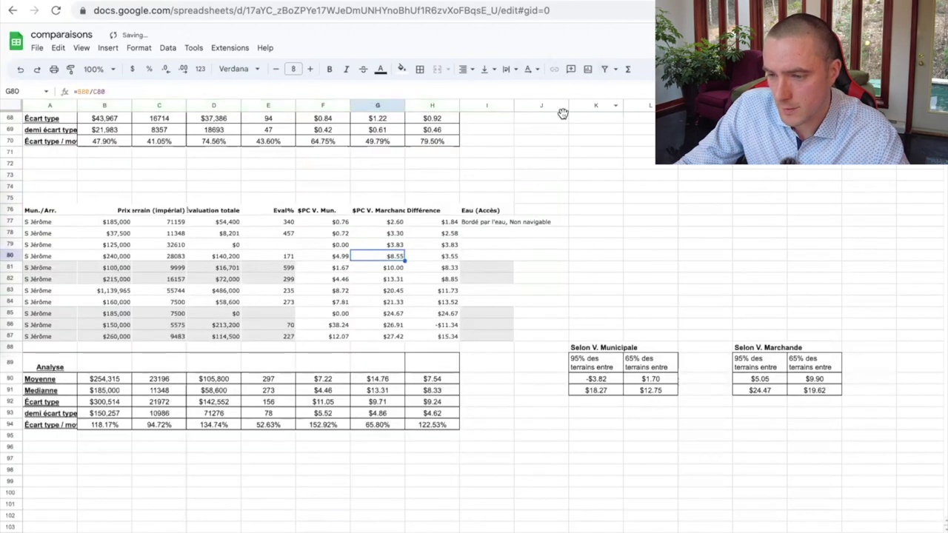
{"action": "left_click", "coordinate": [604, 69]}
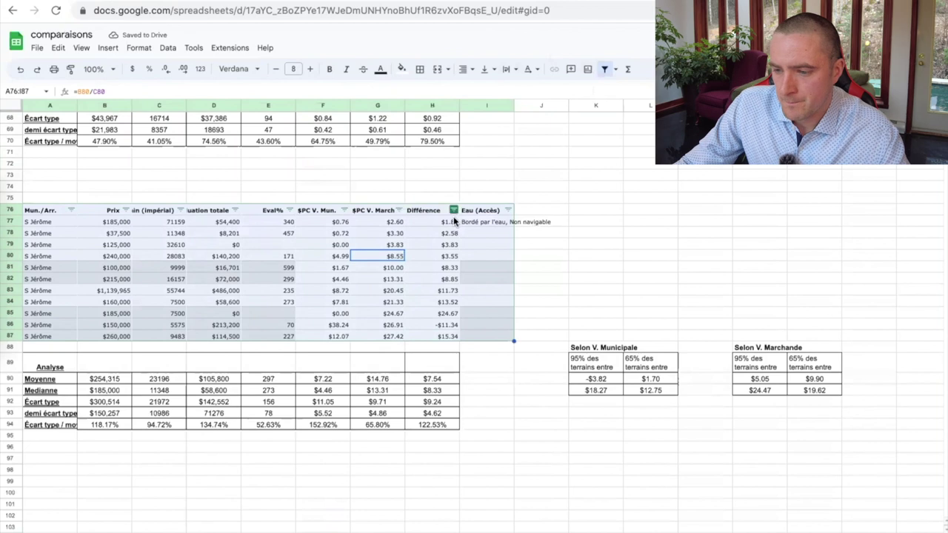
{"action": "left_click", "coordinate": [399, 211]}
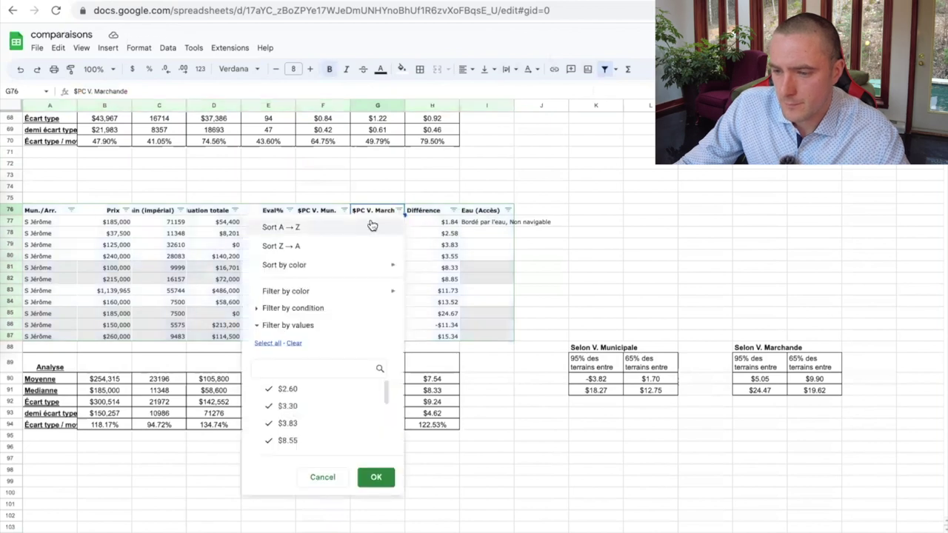
{"action": "left_click", "coordinate": [370, 226]}
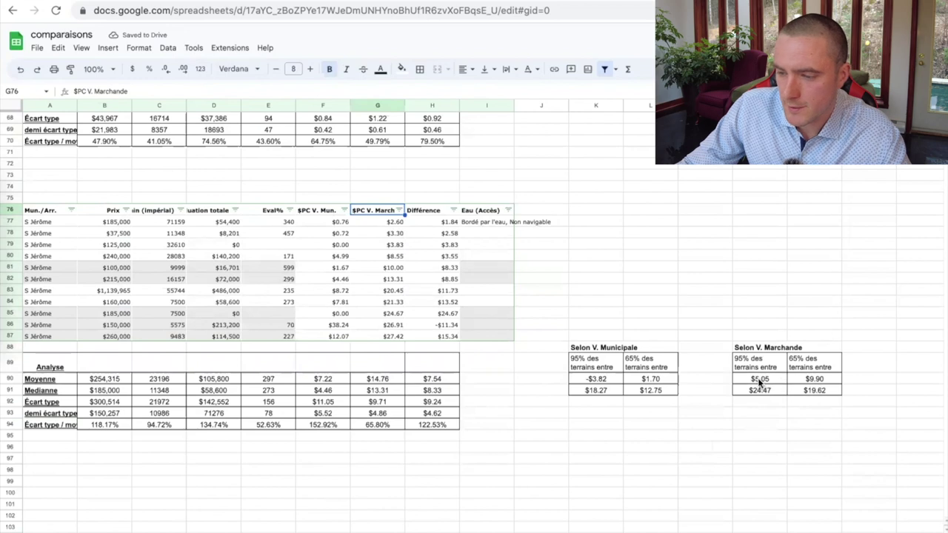
Compare the S Jérôme 95% Selon V. Marchande range with the highest $PC V. Marchande value in the table
{"action": "left_click_drag", "start_coordinate": [757, 382], "coordinate": [754, 391]}
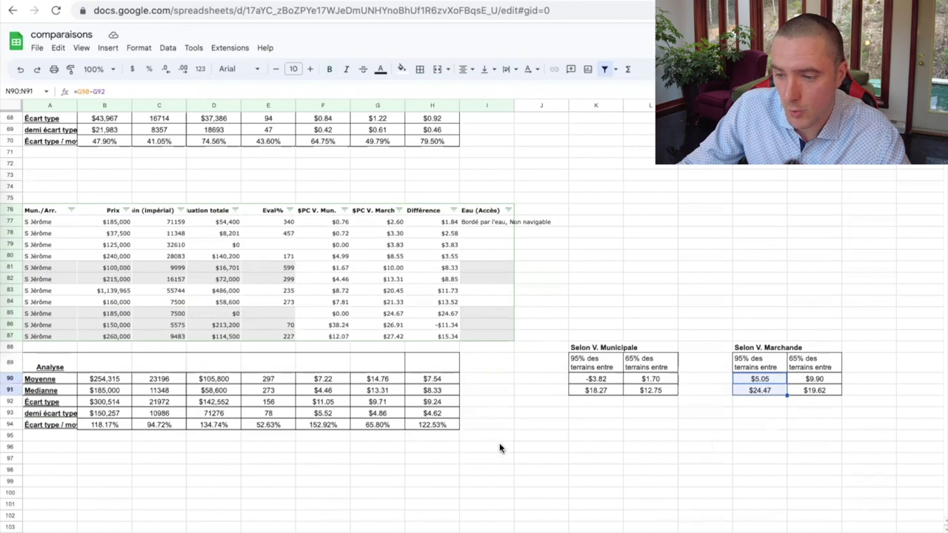
{"action": "left_click", "coordinate": [505, 405]}
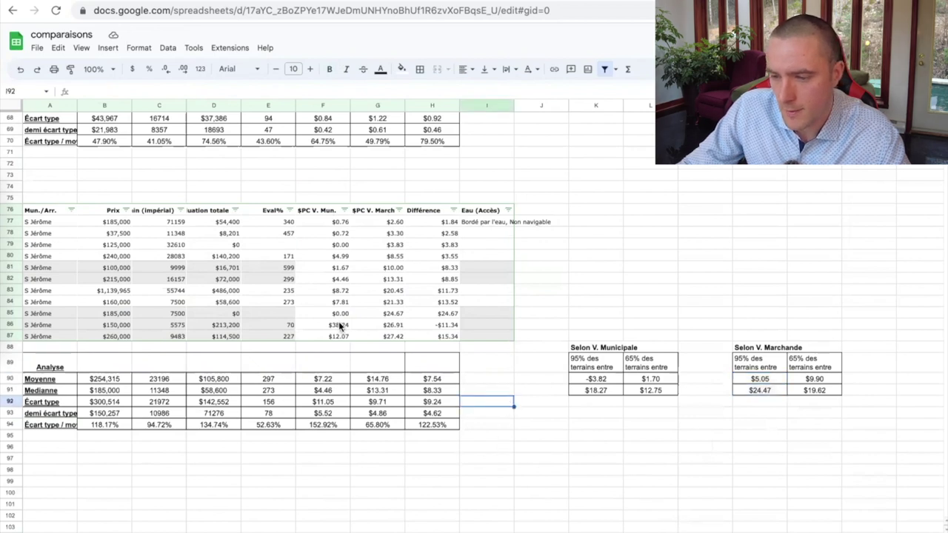
{"action": "left_click", "coordinate": [385, 336]}
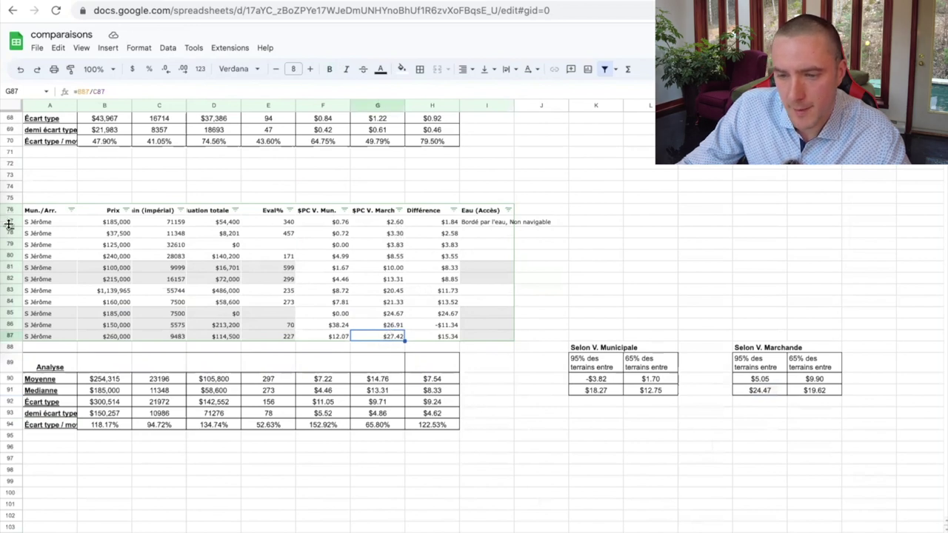
Try to delete the S Jérôme outlier rows 77 to 79 and 86 to 87
{"action": "left_click_drag", "start_coordinate": [10, 220], "coordinate": [10, 245]}
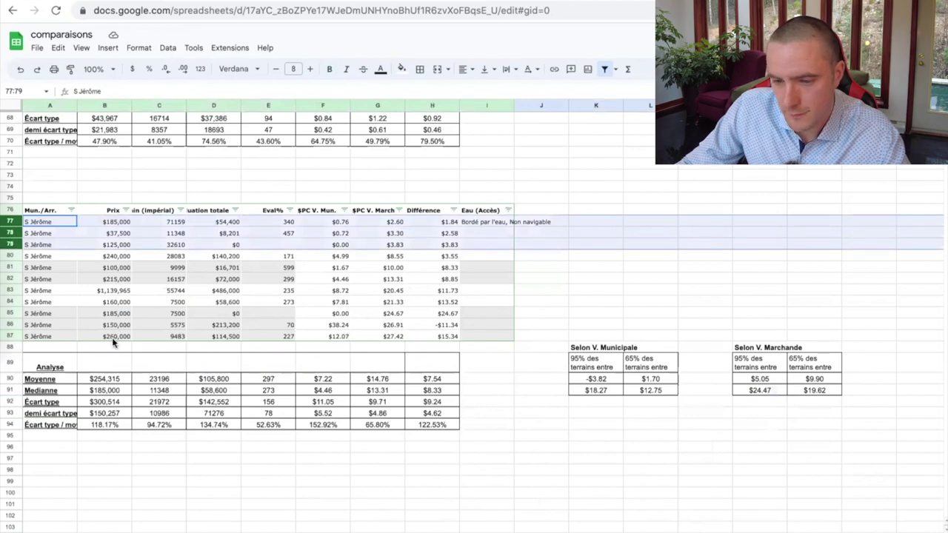
{"action": "left_click_drag", "start_coordinate": [14, 326], "coordinate": [12, 337]}
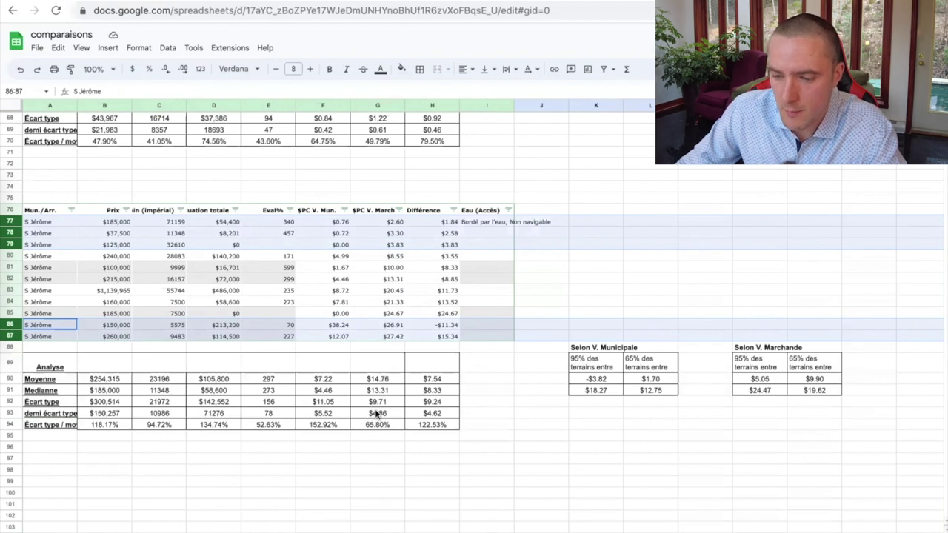
{"action": "mouse_move", "coordinate": [10, 231]}
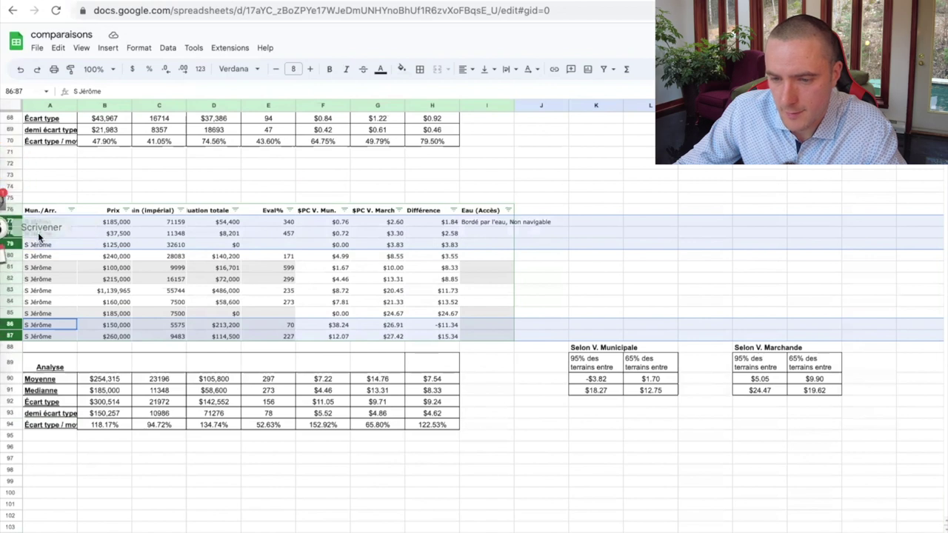
{"action": "right_click", "coordinate": [11, 244]}
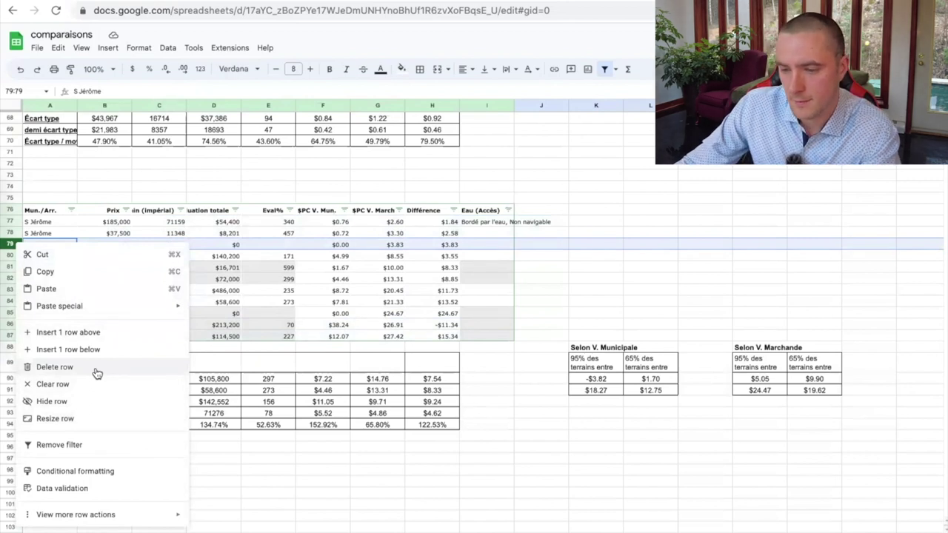
{"action": "left_click", "coordinate": [54, 366]}
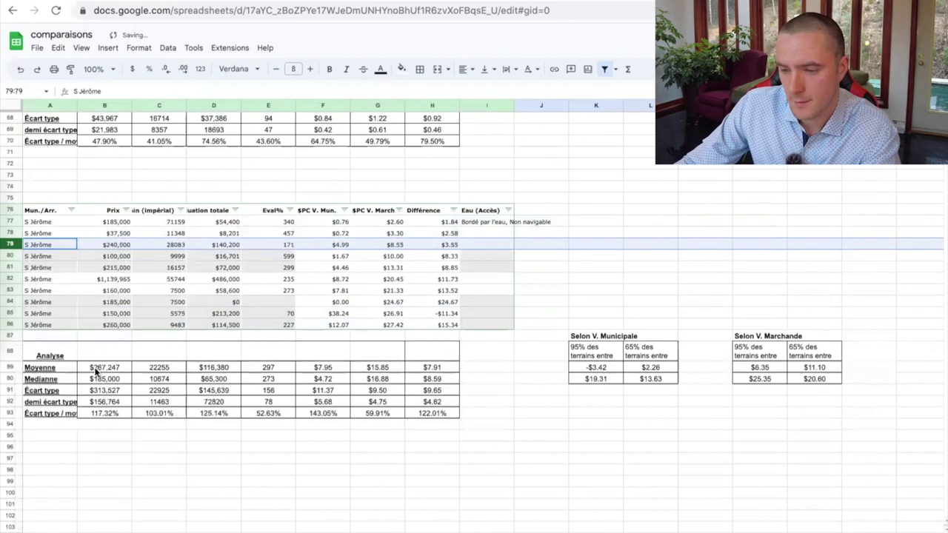
Check the S Jérôme mean and standard deviation of $PC V. Marchande, and undo the row 79 deletion
{"action": "left_click", "coordinate": [386, 367]}
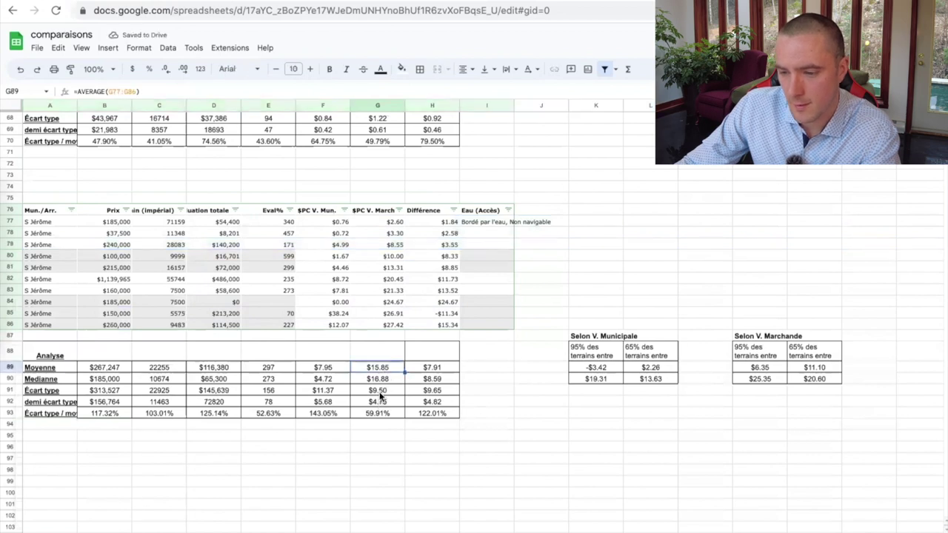
{"action": "left_click", "coordinate": [377, 390]}
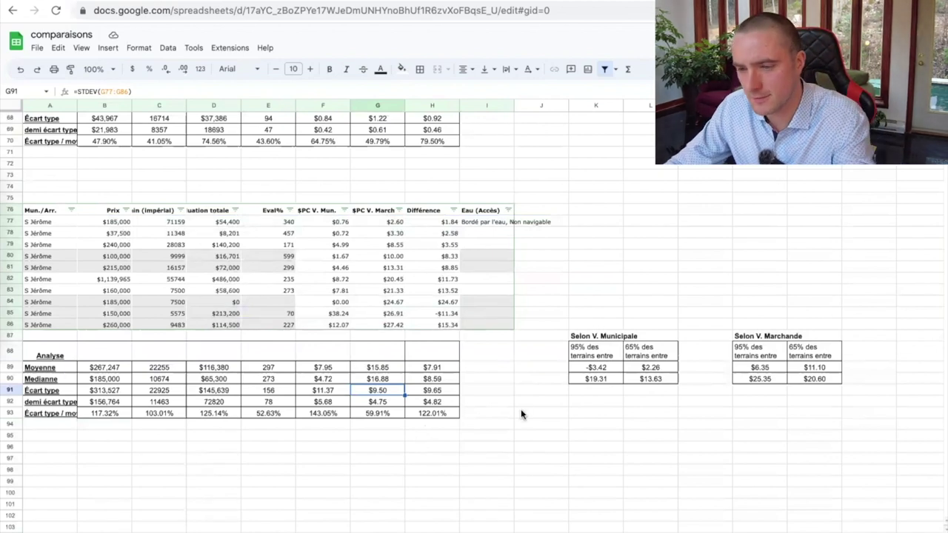
{"action": "key", "text": "super+z"}
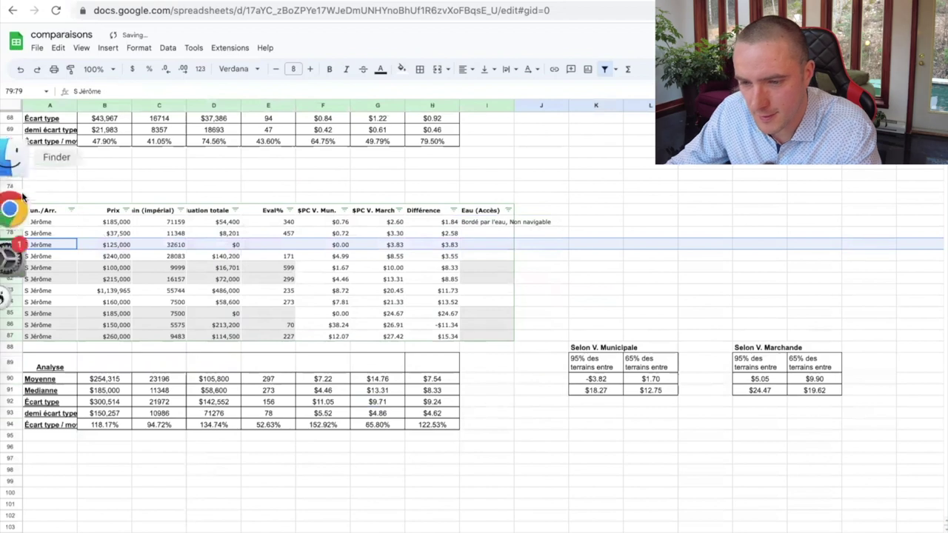
Delete rows 77 to 79 and 86 to 87, the S Jérôme properties with the lowest and highest $PC V. Marchande values
{"action": "left_click", "coordinate": [15, 222], "text": "shift"}
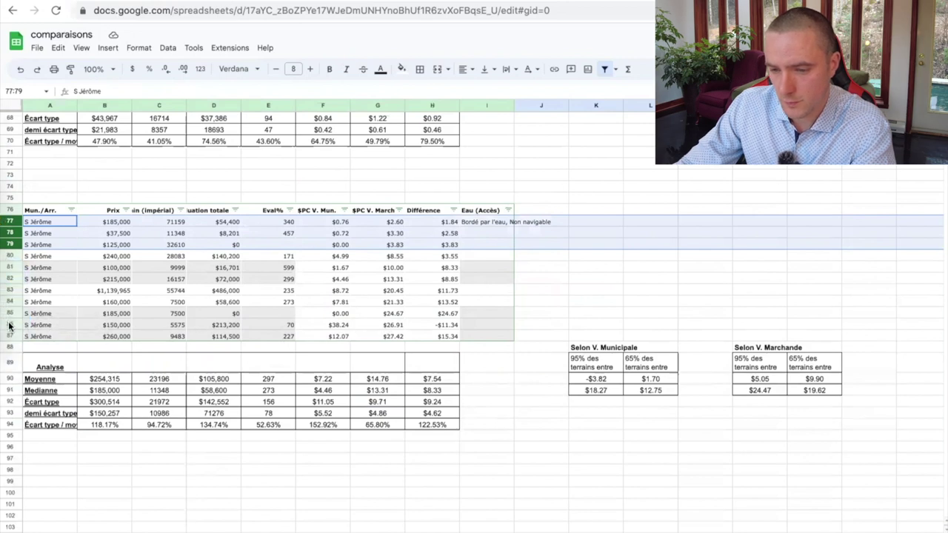
{"action": "left_click_drag", "start_coordinate": [9, 324], "coordinate": [10, 335]}
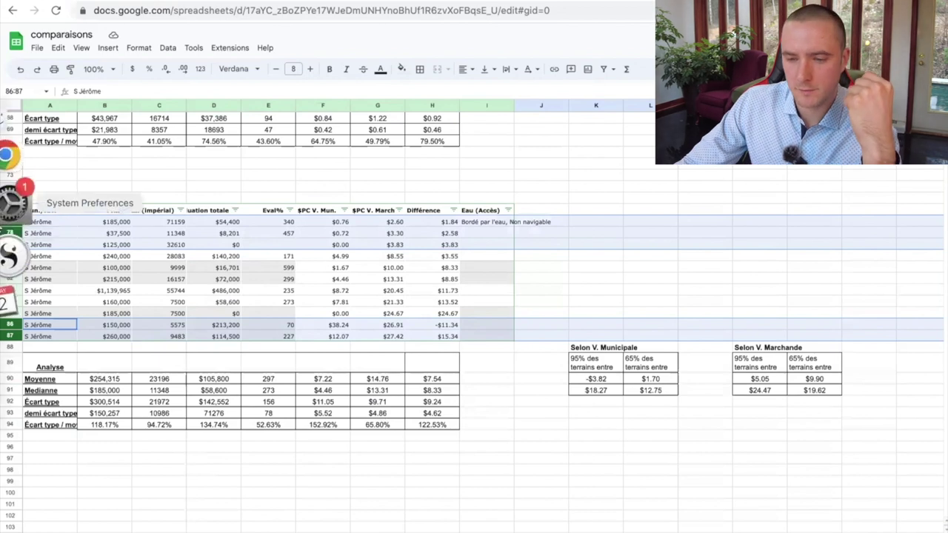
{"action": "right_click", "coordinate": [12, 236]}
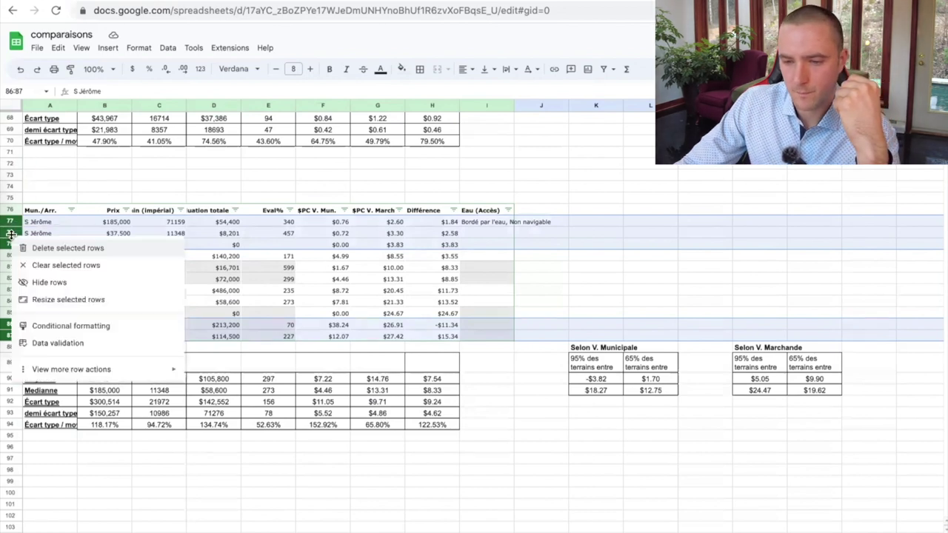
{"action": "left_click", "coordinate": [68, 248]}
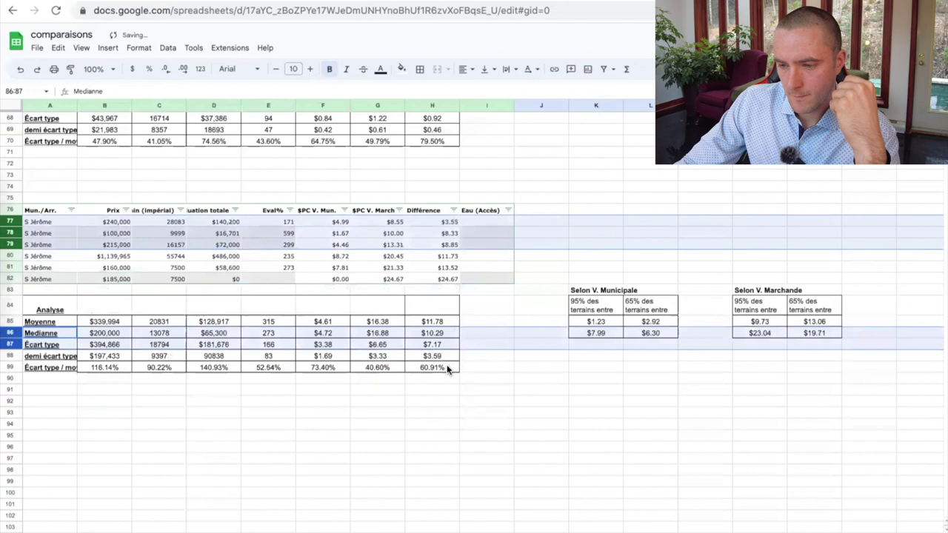
Check the recalculated mean and standard deviation of $PC V. Marchande in the S Jérôme analysis
{"action": "left_click", "coordinate": [396, 432]}
{"action": "left_click", "coordinate": [366, 323]}
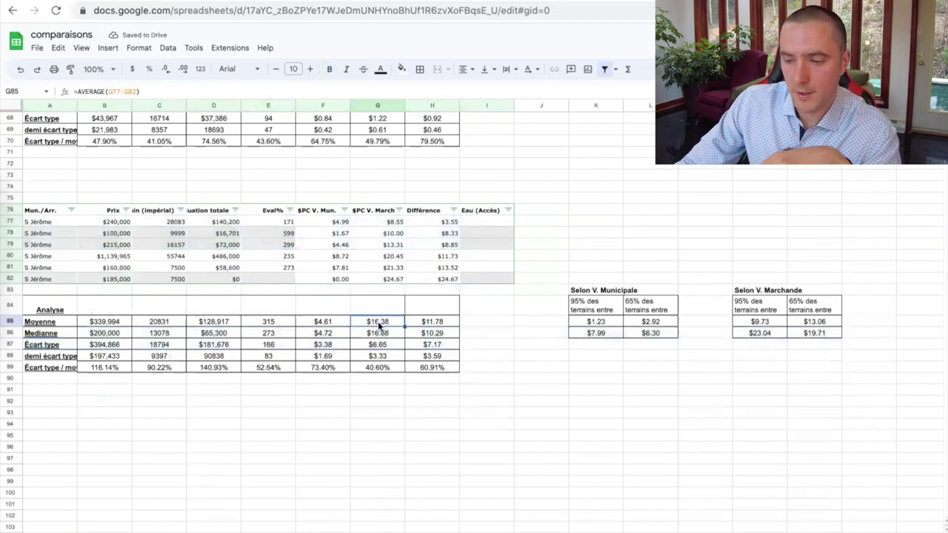
{"action": "left_click", "coordinate": [378, 345]}
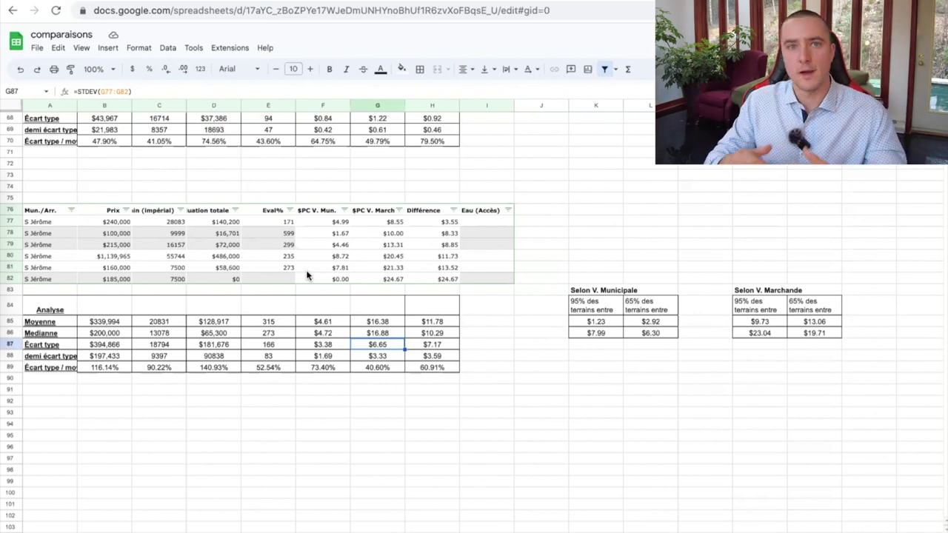
Sort the S Jérôme table by $PC V. Mun. in ascending order and compare the $PC V. Mun., $PC V. Marchande and Eval% means
{"action": "left_click", "coordinate": [344, 211]}
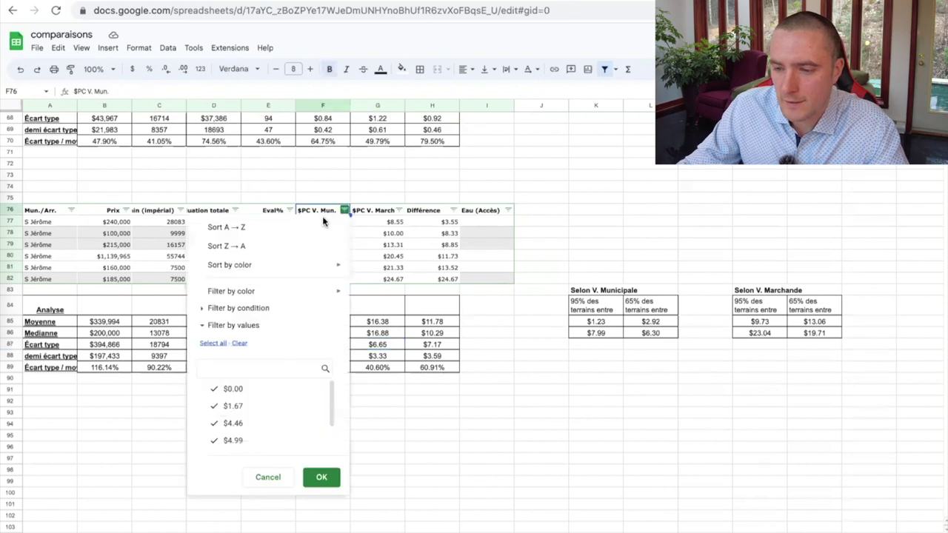
{"action": "left_click", "coordinate": [321, 227]}
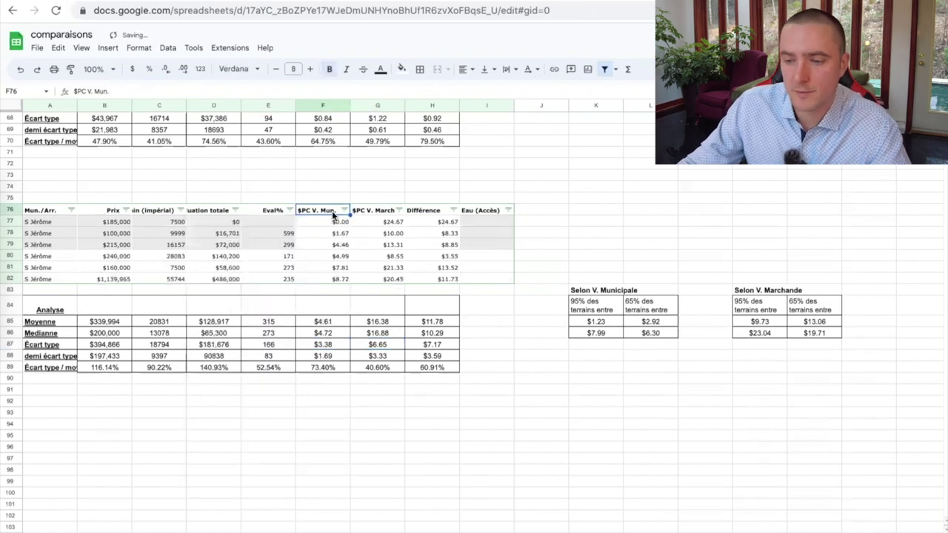
{"action": "left_click", "coordinate": [328, 324]}
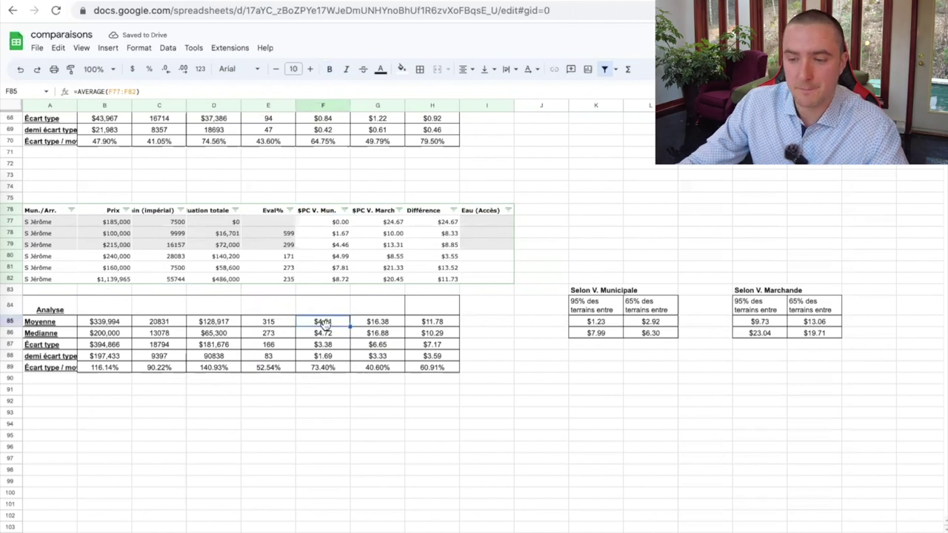
{"action": "left_click", "coordinate": [383, 323]}
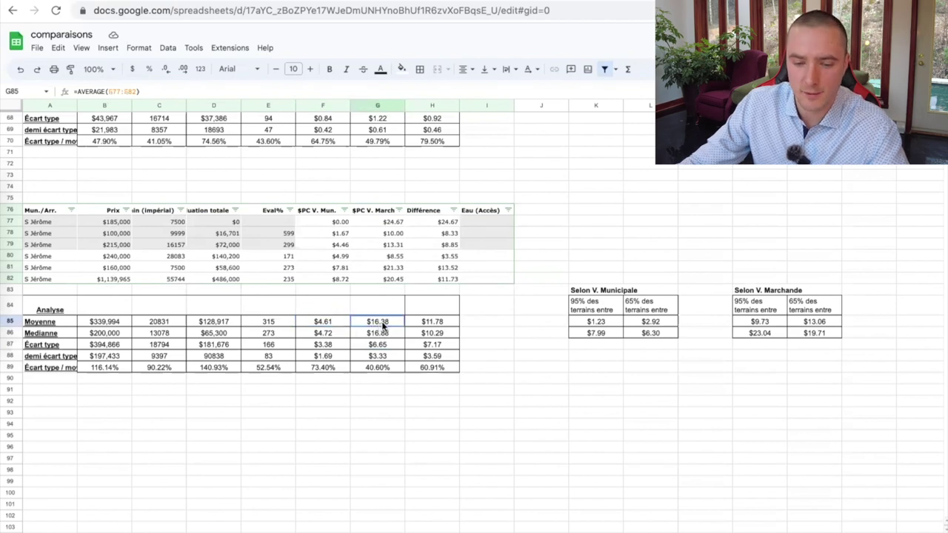
{"action": "left_click", "coordinate": [272, 322]}
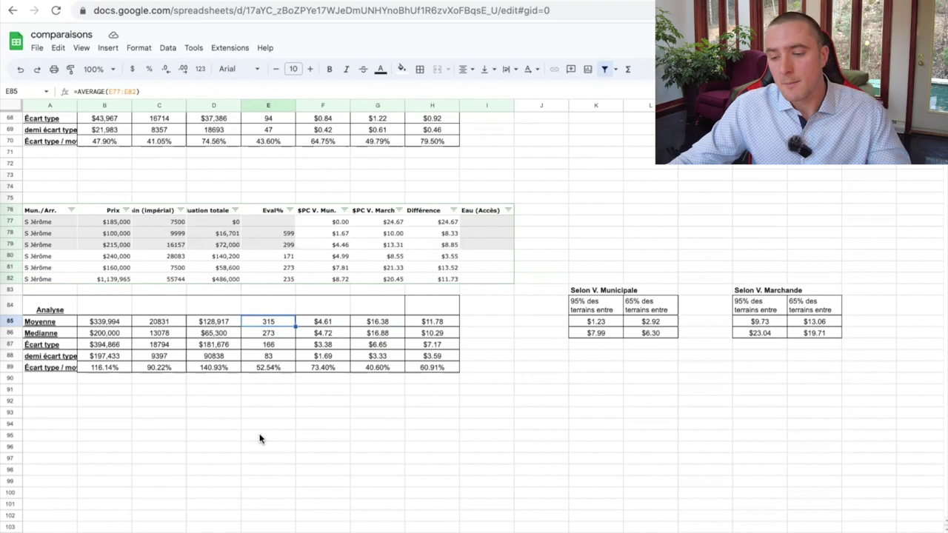
Switch to the house comparables sheet and look over its S Marguerite Masson and S Adèle tables
{"action": "key", "text": "alt+Down"}
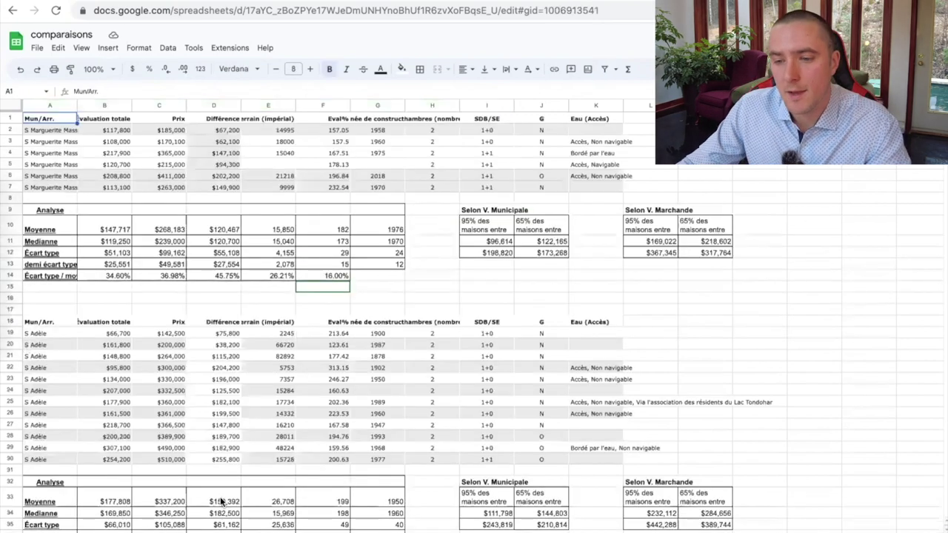
{"action": "scroll", "coordinate": [493, 363], "scroll_direction": "down", "scroll_amount": 5}
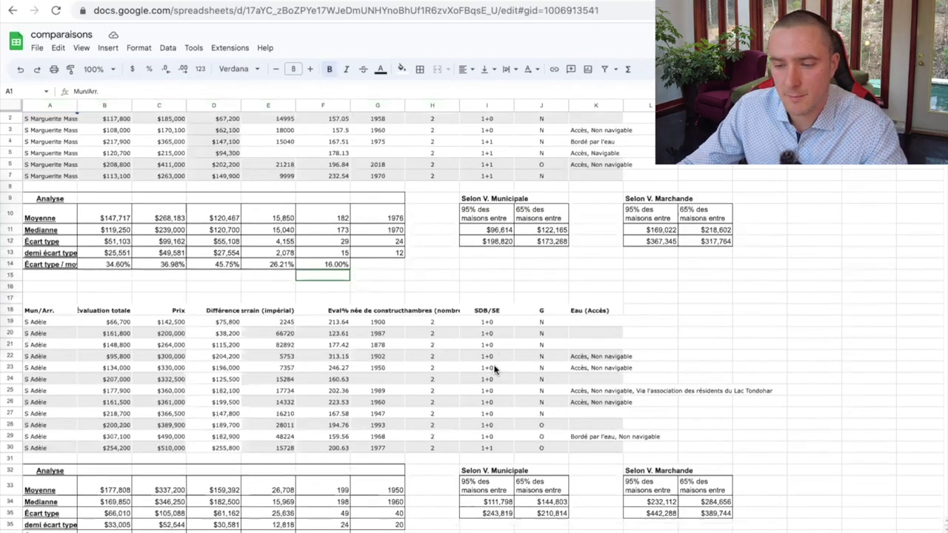
{"action": "scroll", "coordinate": [386, 337], "scroll_direction": "up", "scroll_amount": 5}
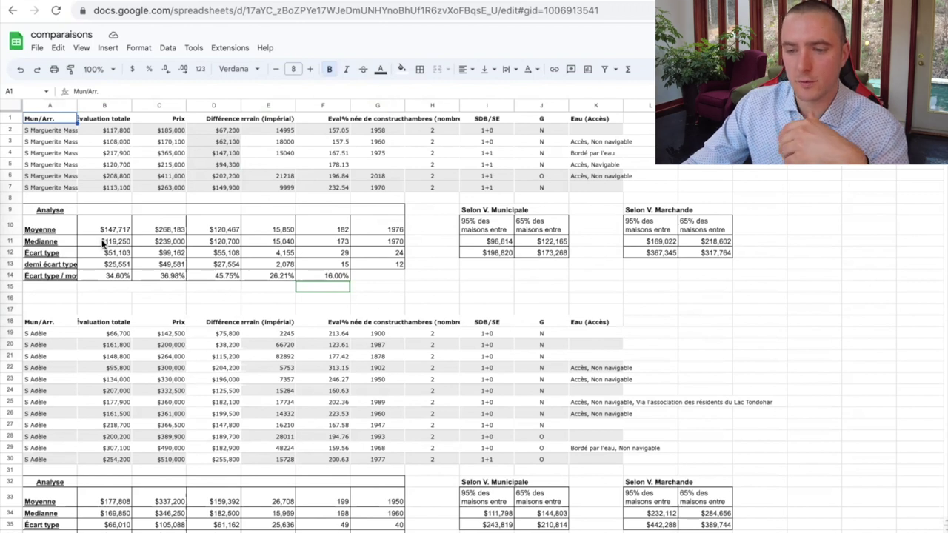
{"action": "left_click", "coordinate": [52, 127]}
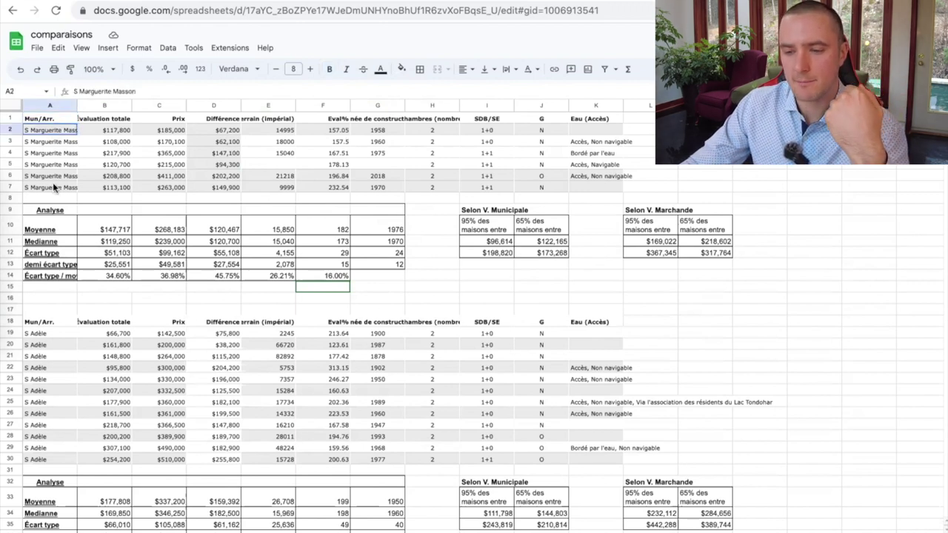
{"action": "left_click_drag", "start_coordinate": [53, 158], "coordinate": [52, 187]}
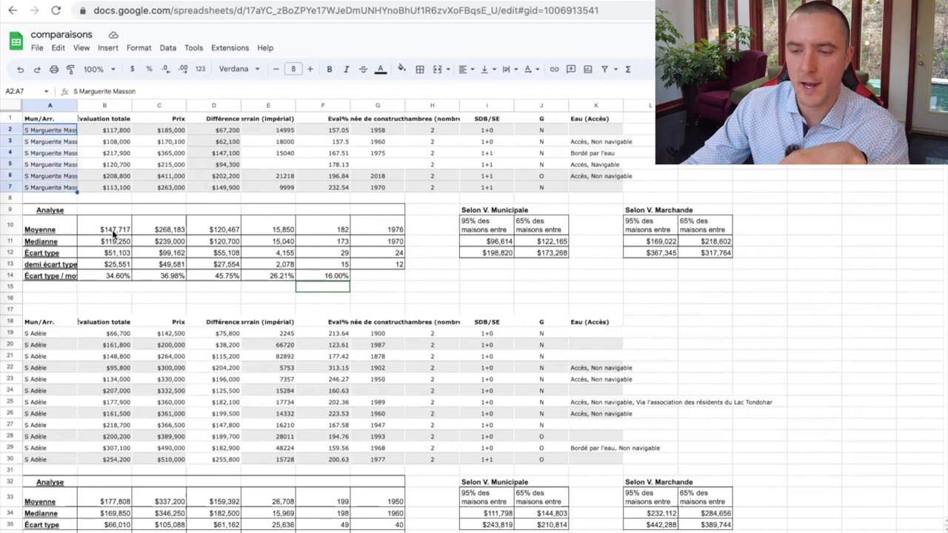
{"action": "left_click", "coordinate": [112, 229]}
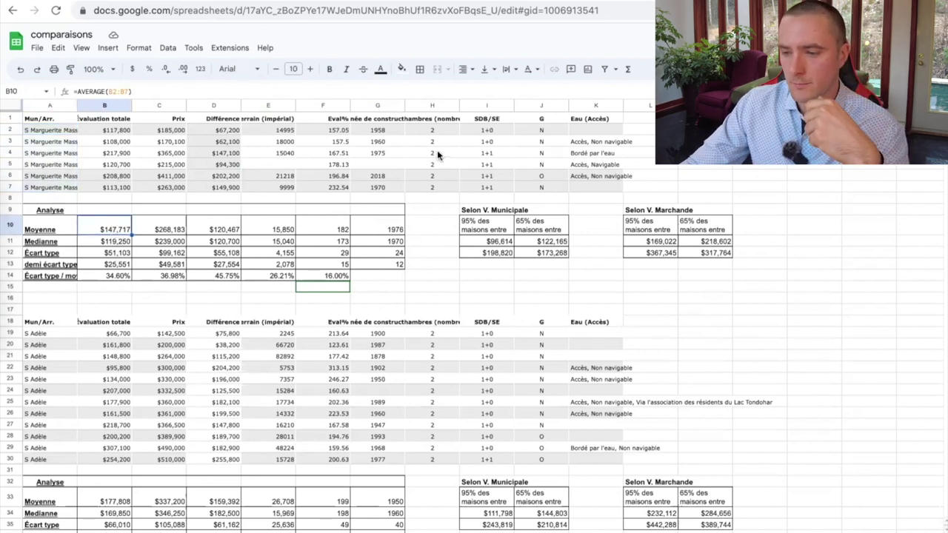
Check the bedroom and SDB/SE entries of the S Marguerite Masson houses and their mean construction year, total evaluation and price
{"action": "left_click_drag", "start_coordinate": [433, 153], "coordinate": [457, 187]}
{"action": "left_click_drag", "start_coordinate": [491, 152], "coordinate": [489, 164]}
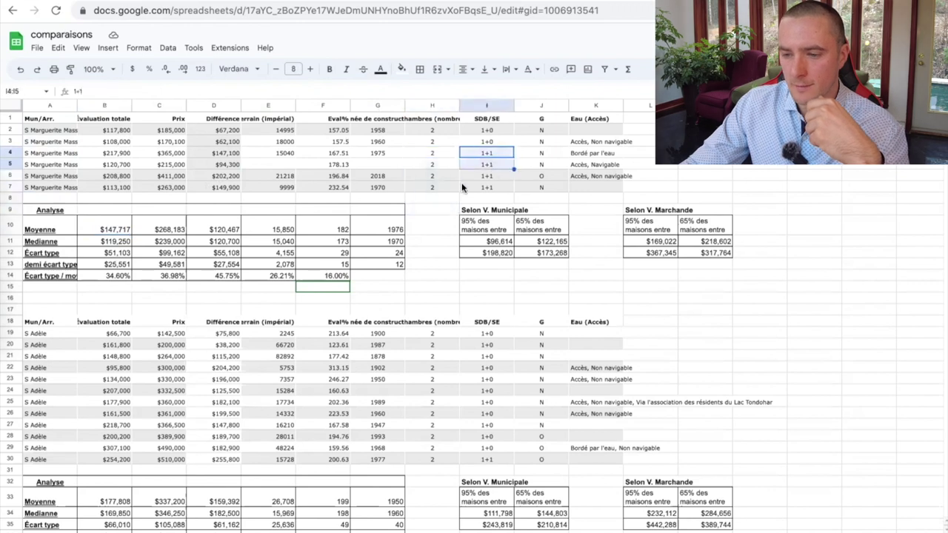
{"action": "left_click", "coordinate": [384, 228]}
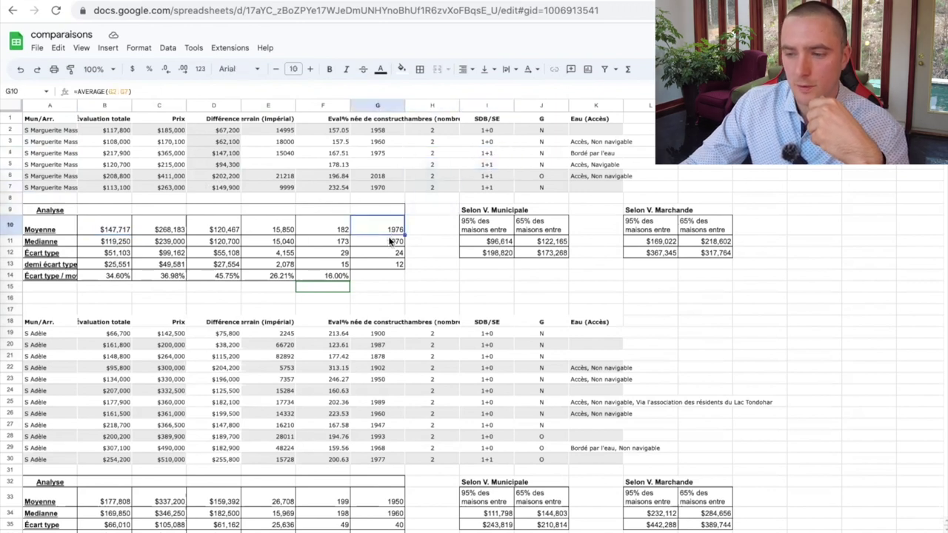
{"action": "left_click", "coordinate": [112, 228]}
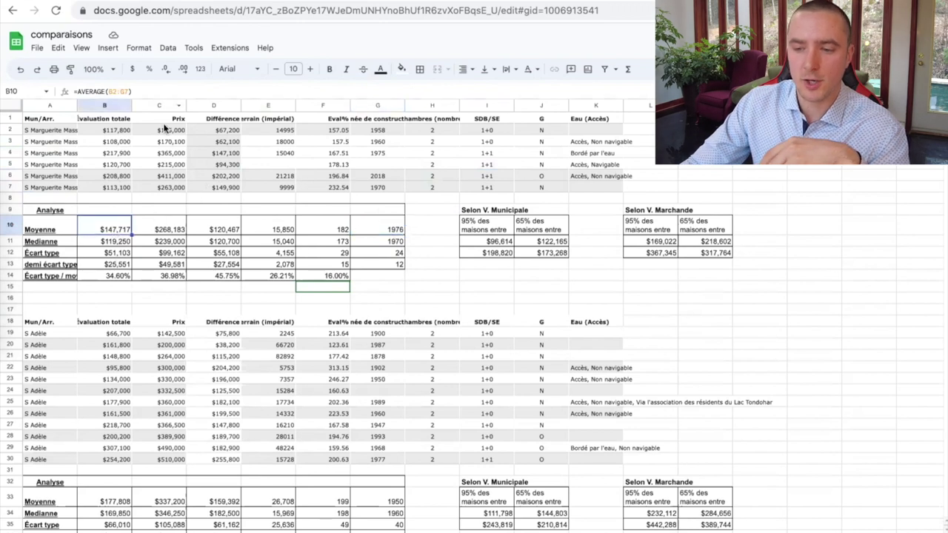
{"action": "left_click", "coordinate": [164, 232]}
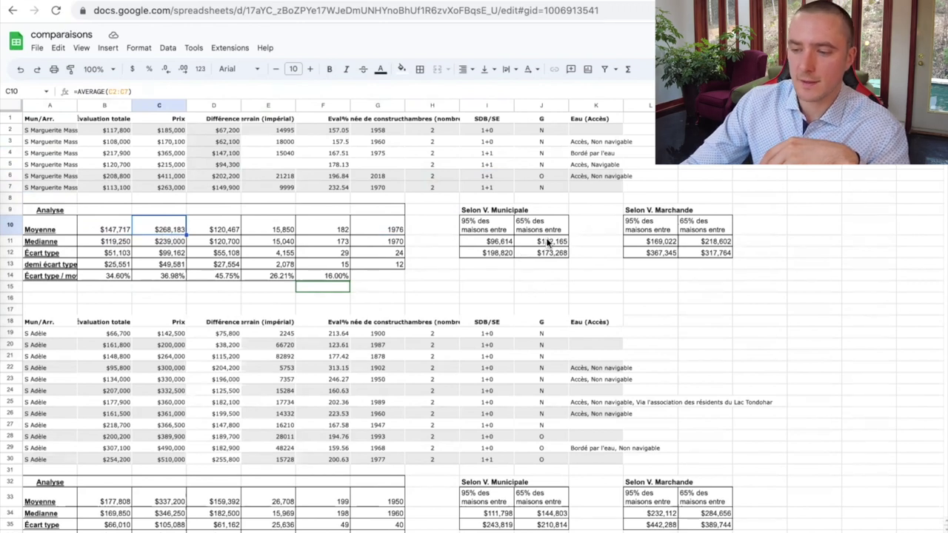
Examine the S Marguerite Masson 65% ranges under Selon V. Municipale and Selon V. Marchande
{"action": "left_click_drag", "start_coordinate": [546, 243], "coordinate": [549, 255]}
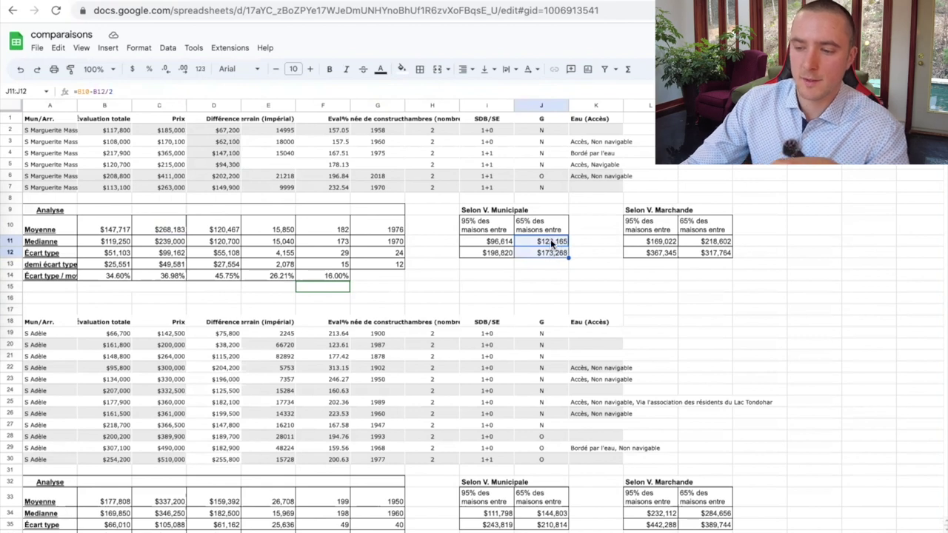
{"action": "left_click", "coordinate": [699, 301]}
{"action": "left_click_drag", "start_coordinate": [699, 244], "coordinate": [696, 255]}
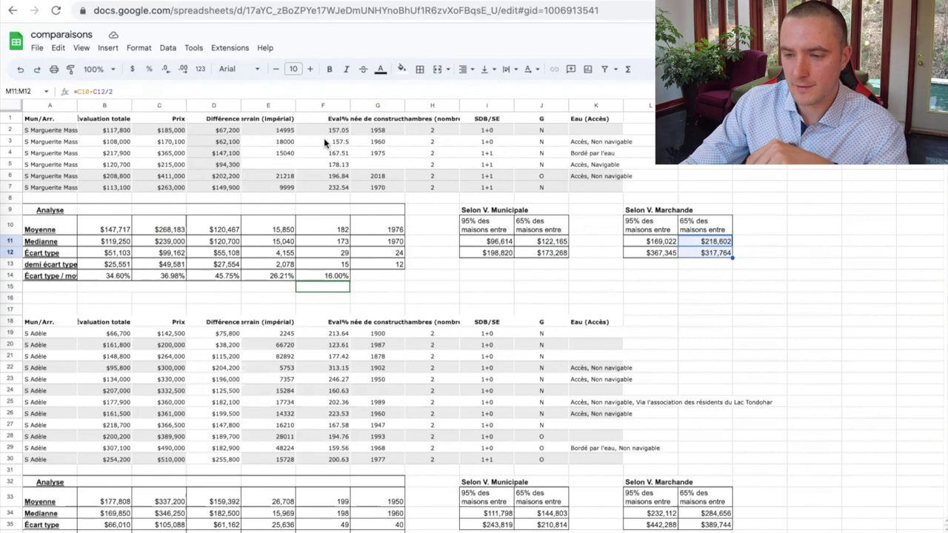
{"action": "left_click", "coordinate": [170, 130]}
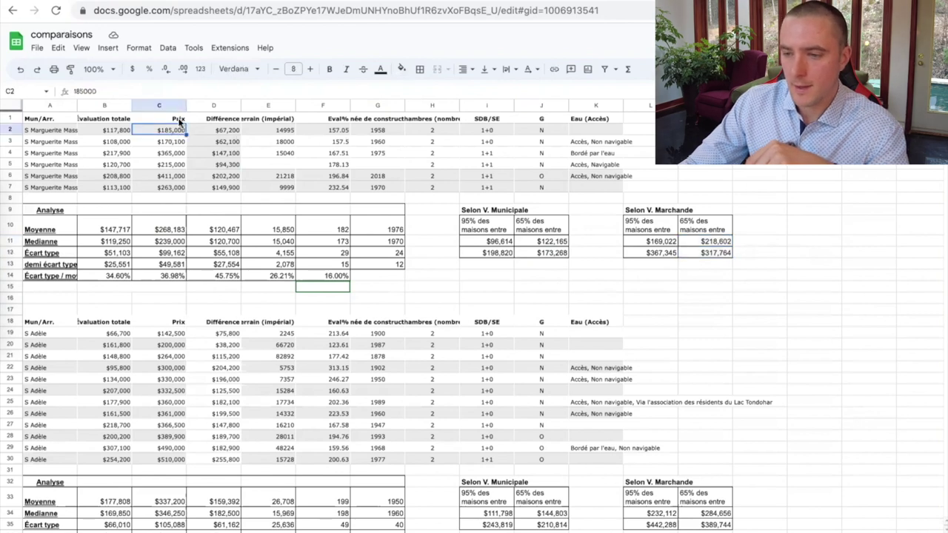
{"action": "left_click", "coordinate": [604, 69]}
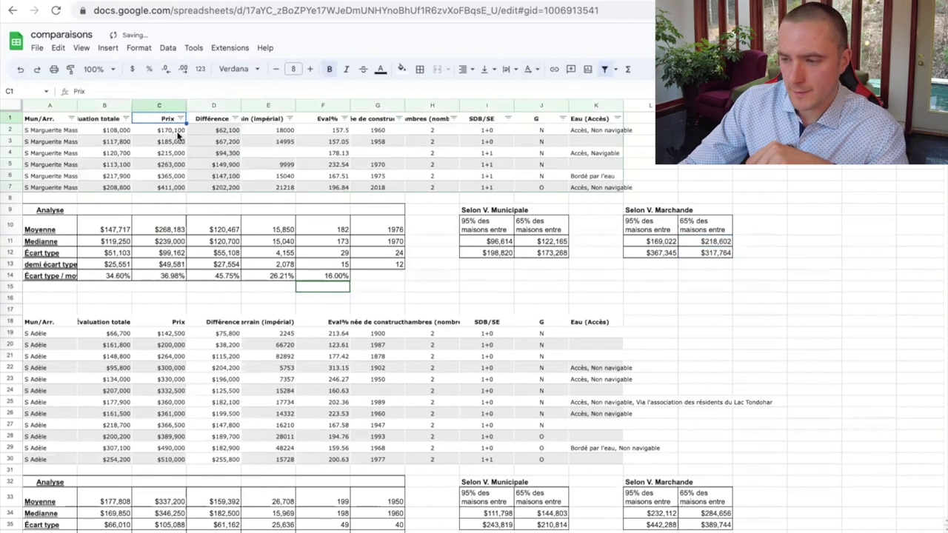
{"action": "mouse_move", "coordinate": [168, 130]}
{"action": "left_mouse_down"}
{"action": "mouse_move", "coordinate": [175, 158]}
{"action": "mouse_move", "coordinate": [175, 139]}
{"action": "left_mouse_up"}
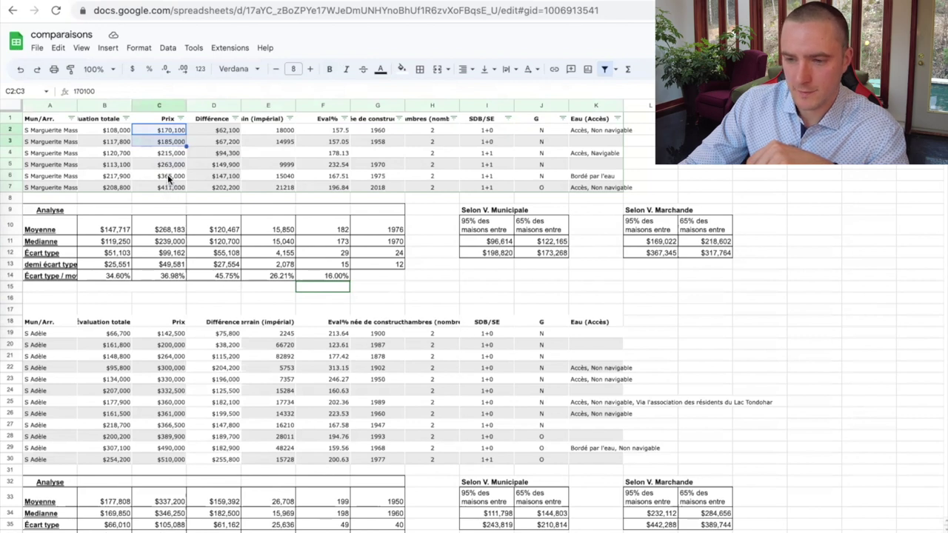
{"action": "left_click_drag", "start_coordinate": [169, 178], "coordinate": [169, 189]}
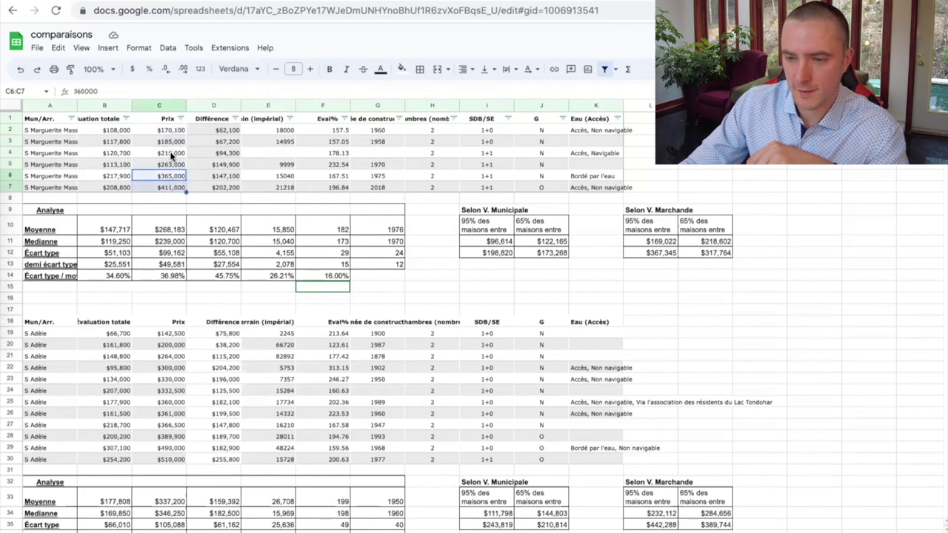
{"action": "left_click_drag", "start_coordinate": [170, 152], "coordinate": [170, 165]}
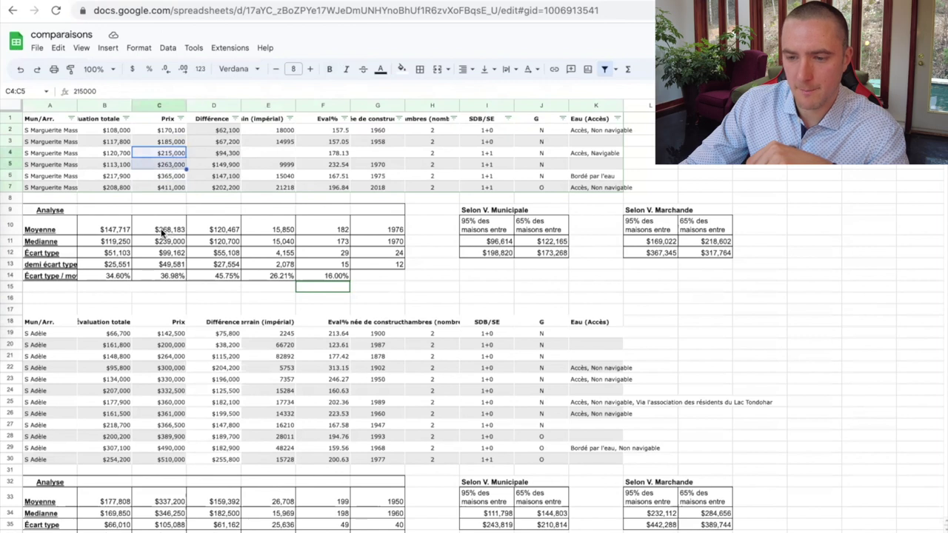
{"action": "left_click", "coordinate": [165, 131]}
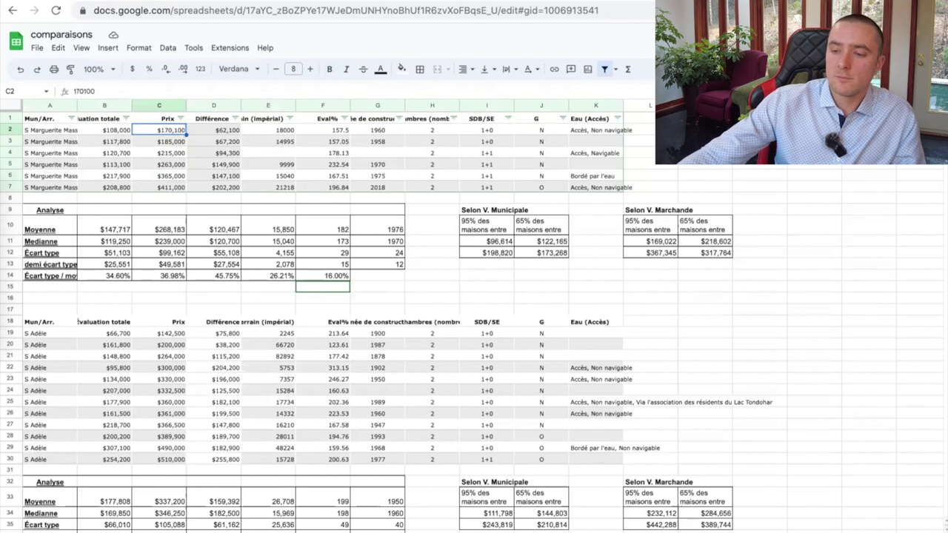
Widen column E to show the full Sup. terrain (impérial) header and check the mean construction year and land area for S Marguerite Masson
{"action": "left_click", "coordinate": [393, 222]}
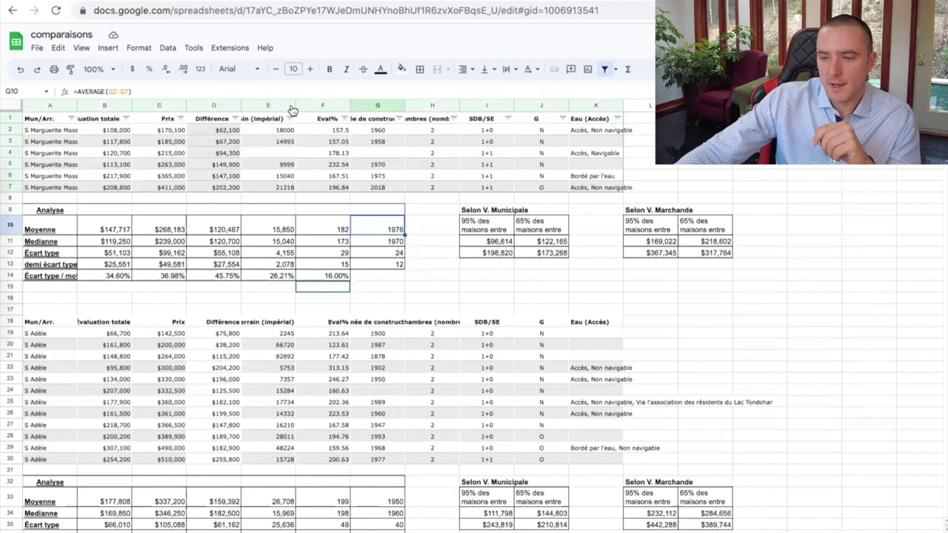
{"action": "left_click_drag", "start_coordinate": [295, 105], "coordinate": [321, 109]}
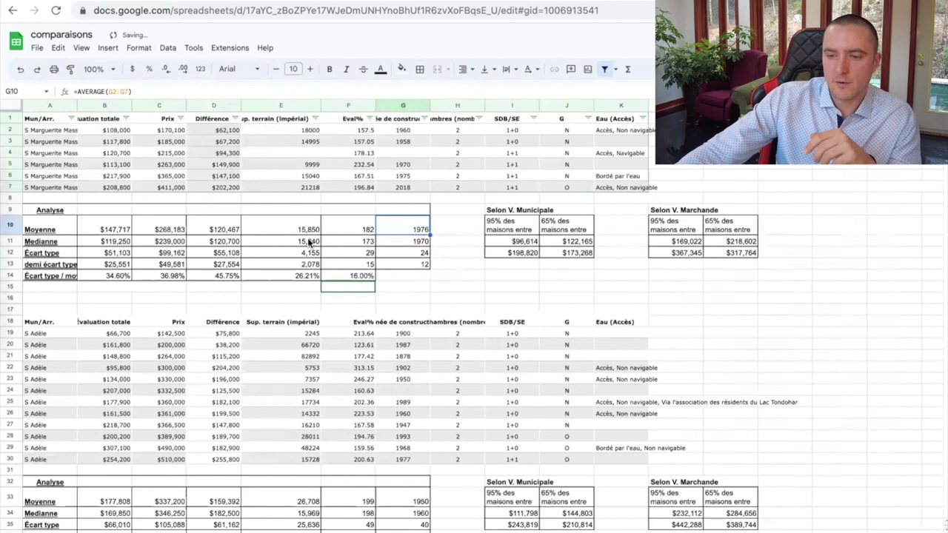
{"action": "left_click", "coordinate": [307, 231]}
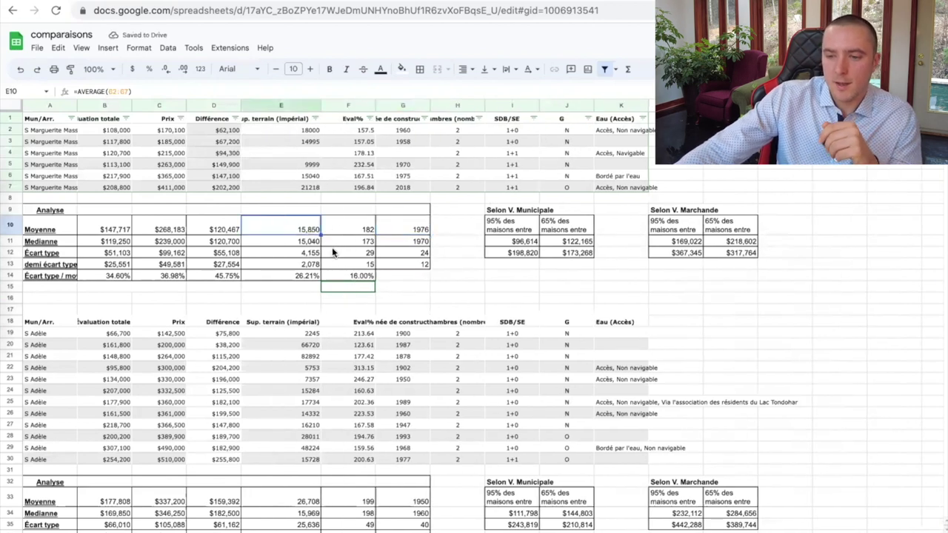
{"action": "left_click", "coordinate": [748, 241]}
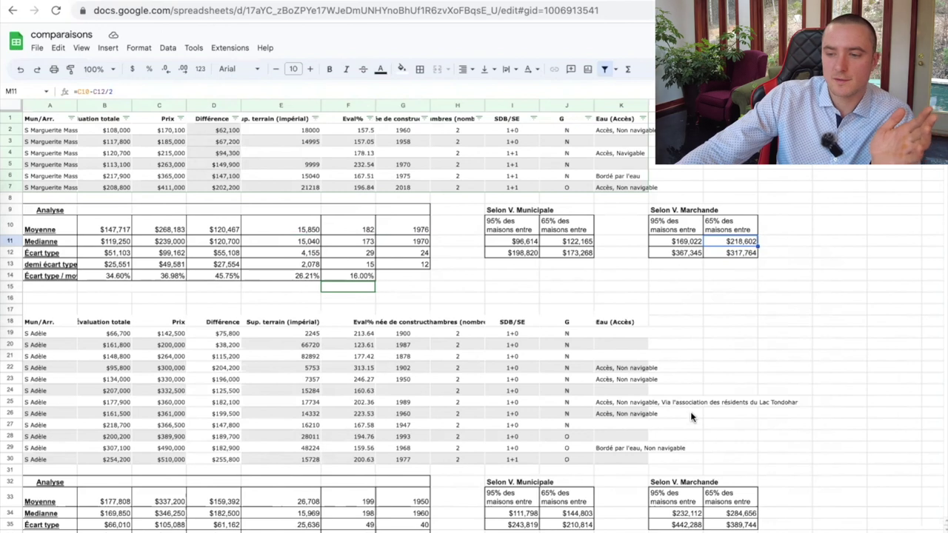
{"action": "left_click", "coordinate": [683, 244]}
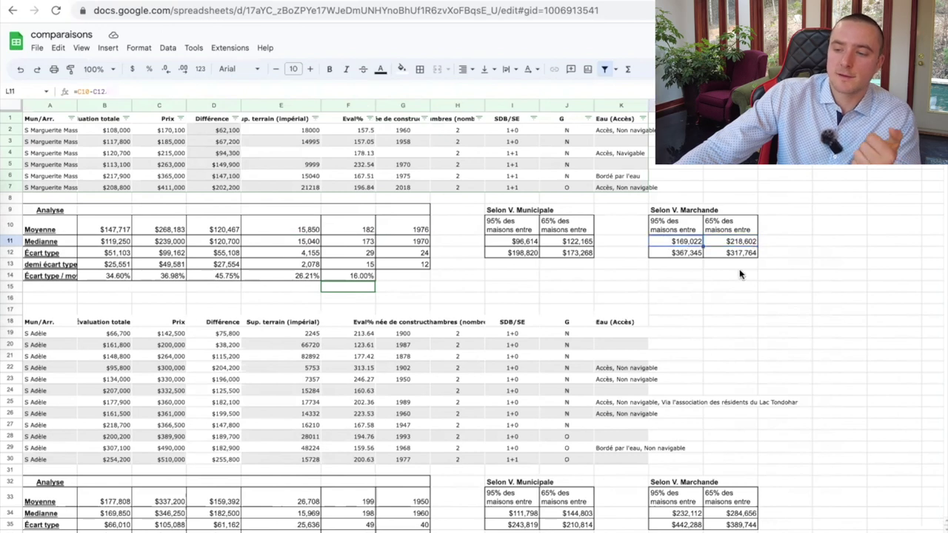
{"action": "left_click", "coordinate": [683, 255]}
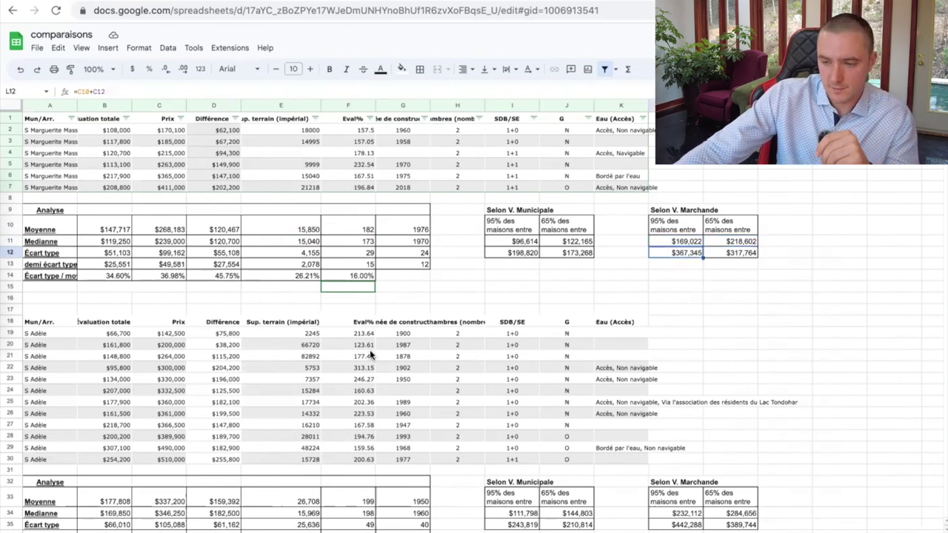
Review the water access entries of the S Adèle houses in K22:K29
{"action": "scroll", "coordinate": [370, 355], "scroll_direction": "down", "scroll_amount": 4}
{"action": "scroll", "coordinate": [369, 359], "scroll_direction": "up", "scroll_amount": 4}
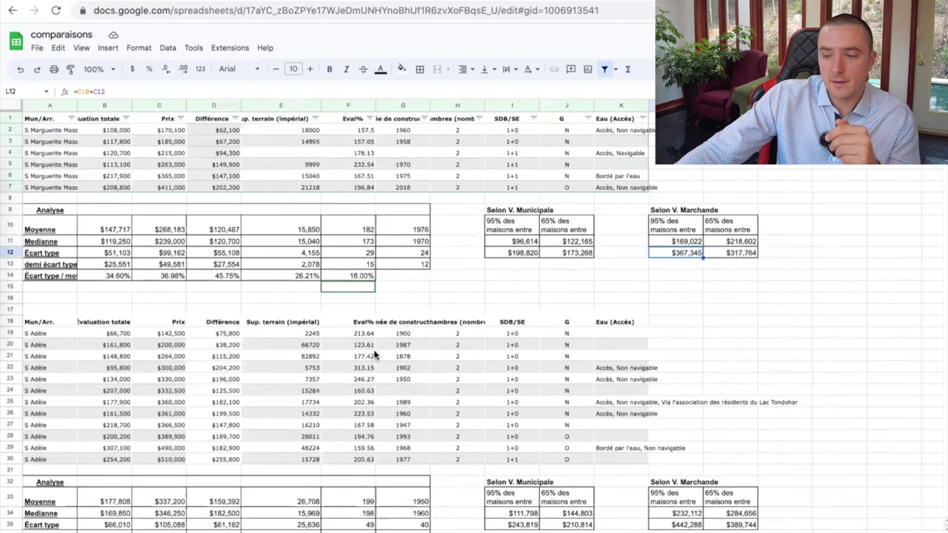
{"action": "scroll", "coordinate": [376, 356], "scroll_direction": "down", "scroll_amount": 3}
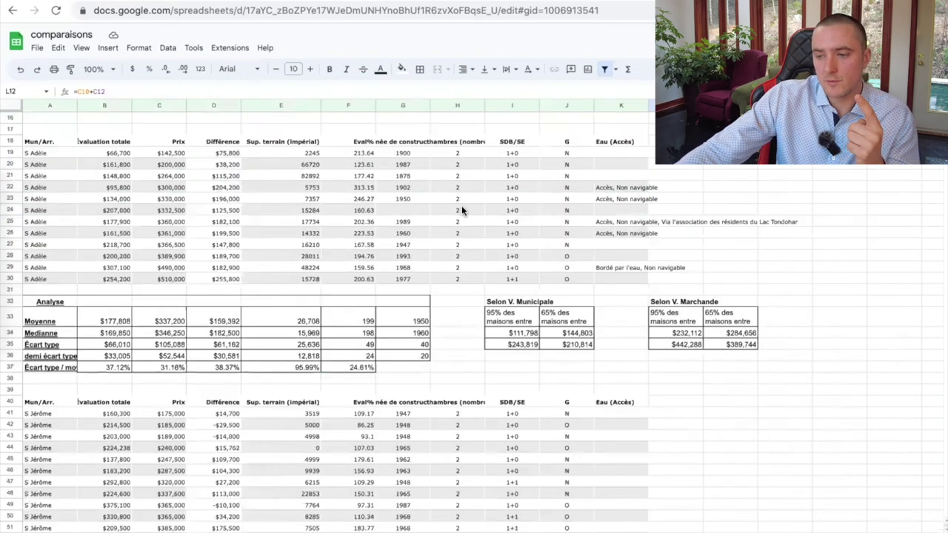
{"action": "left_click", "coordinate": [577, 267]}
{"action": "left_click_drag", "start_coordinate": [612, 188], "coordinate": [620, 269]}
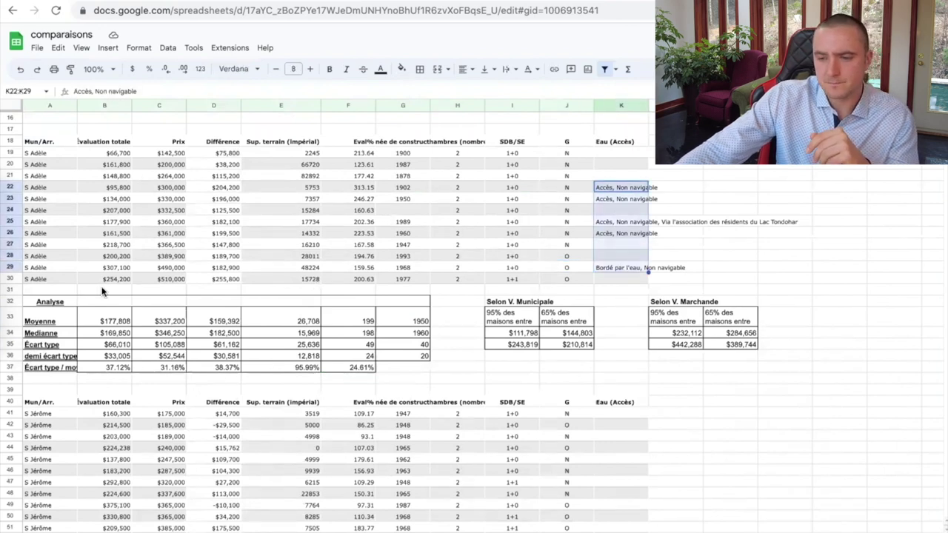
Compare the mean total evaluation, price and difference of the S Adèle houses with those of S Marguerite Masson
{"action": "left_click", "coordinate": [116, 325]}
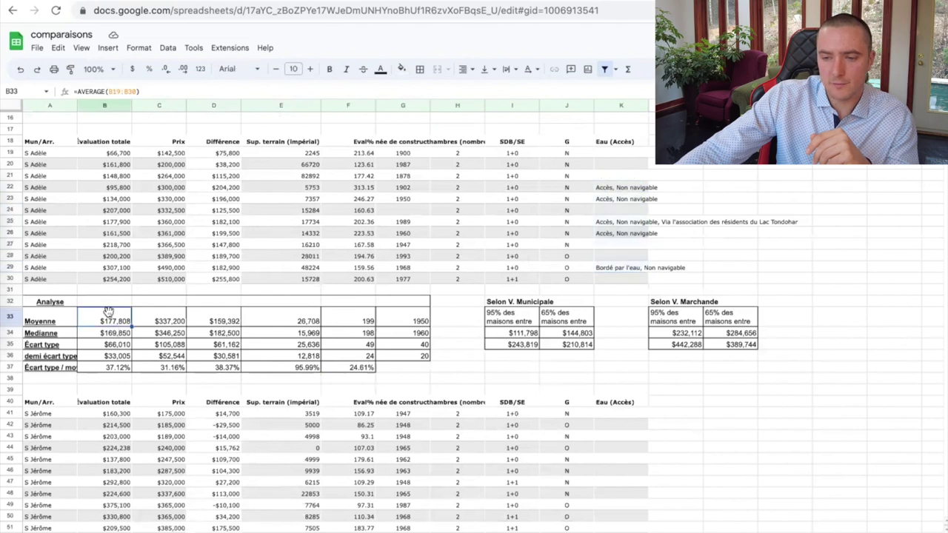
{"action": "scroll", "coordinate": [127, 320], "scroll_direction": "up", "scroll_amount": 1}
{"action": "scroll", "coordinate": [124, 334], "scroll_direction": "up", "scroll_amount": 5}
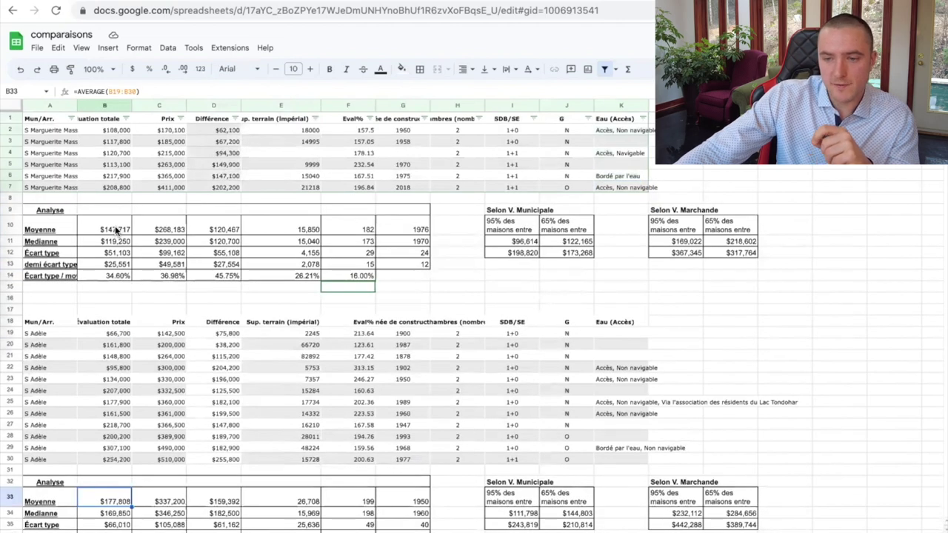
{"action": "scroll", "coordinate": [115, 227], "scroll_direction": "down", "scroll_amount": 3}
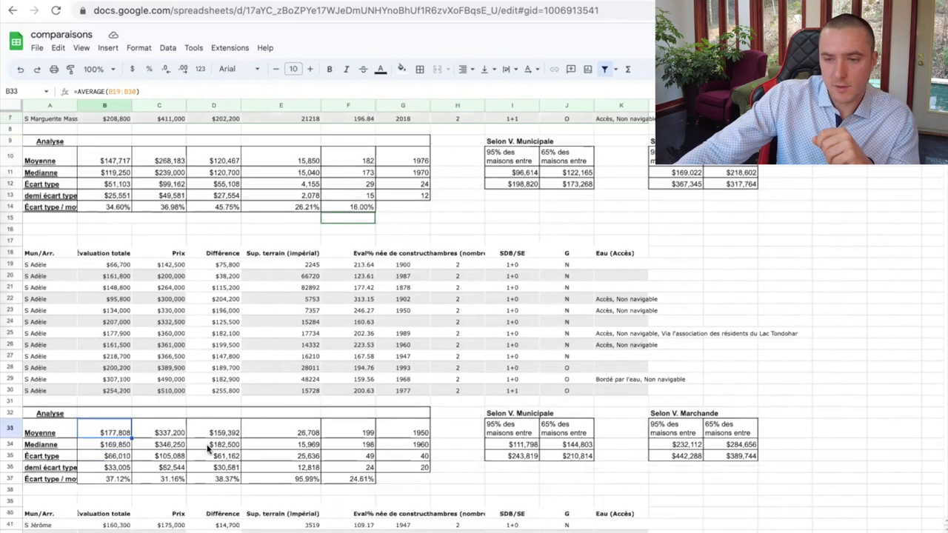
{"action": "left_click", "coordinate": [166, 435]}
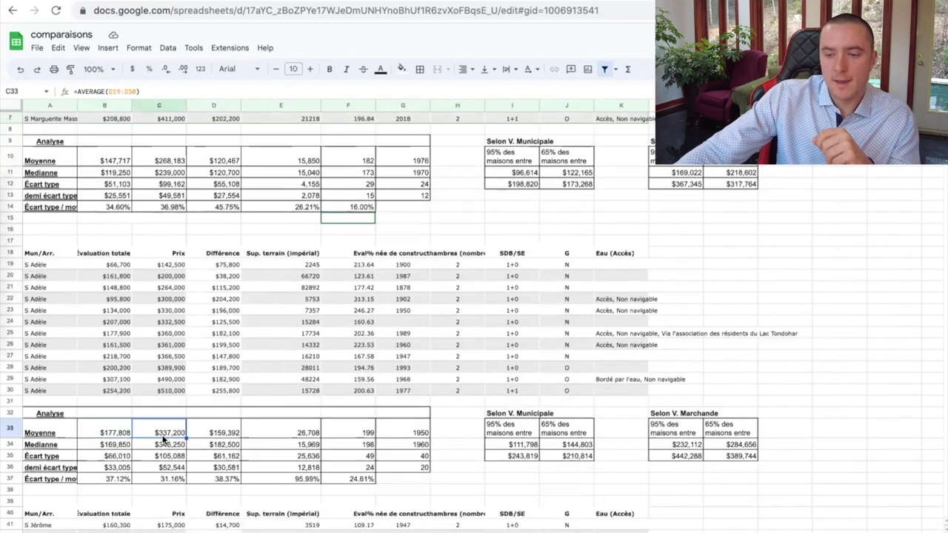
{"action": "left_click", "coordinate": [222, 437]}
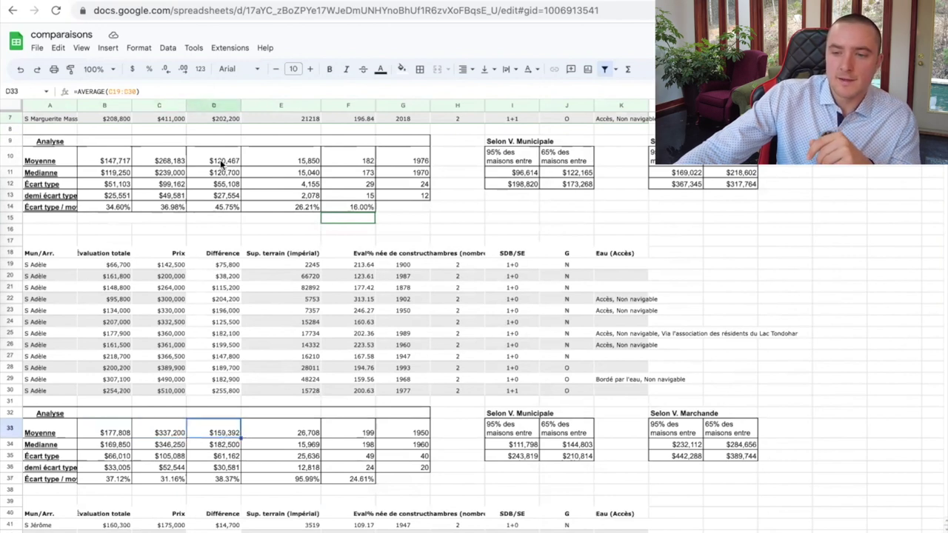
{"action": "left_click", "coordinate": [166, 160]}
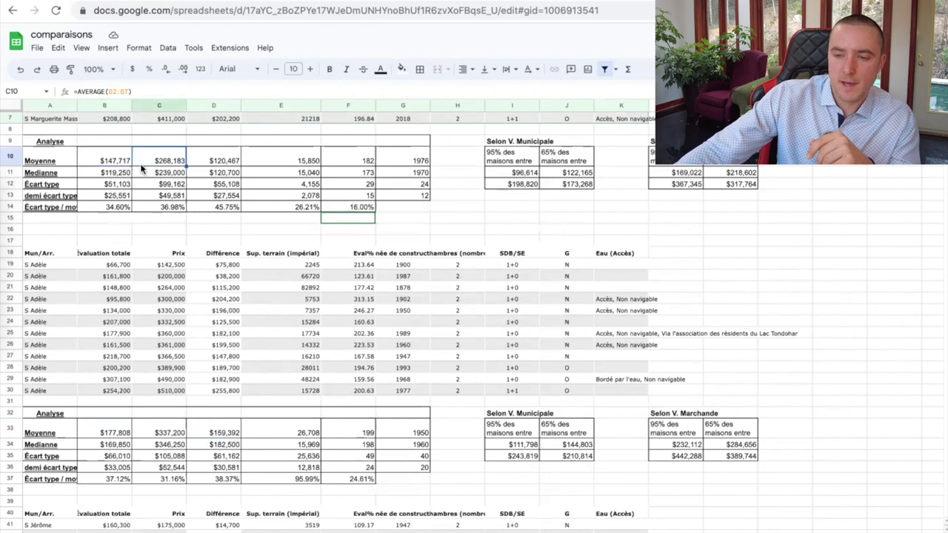
{"action": "left_click", "coordinate": [227, 162]}
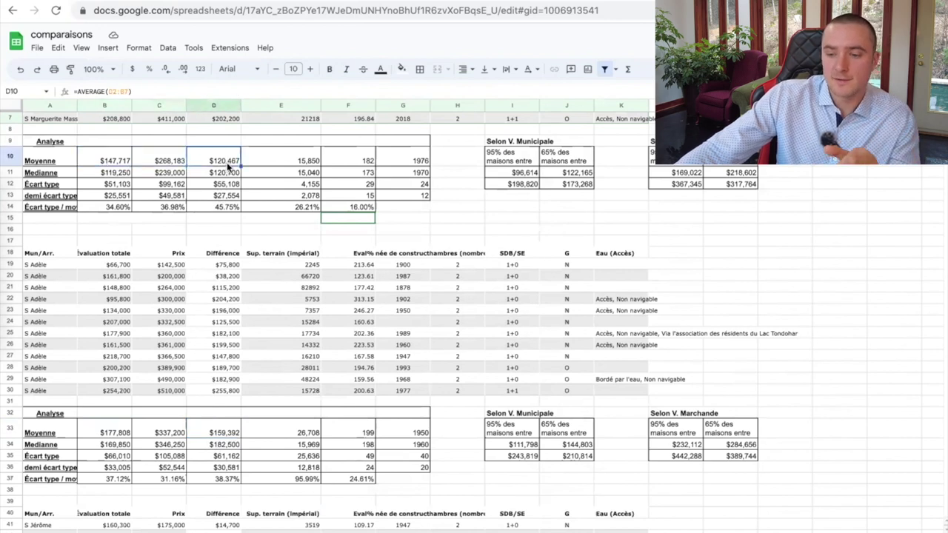
{"action": "left_click", "coordinate": [222, 434]}
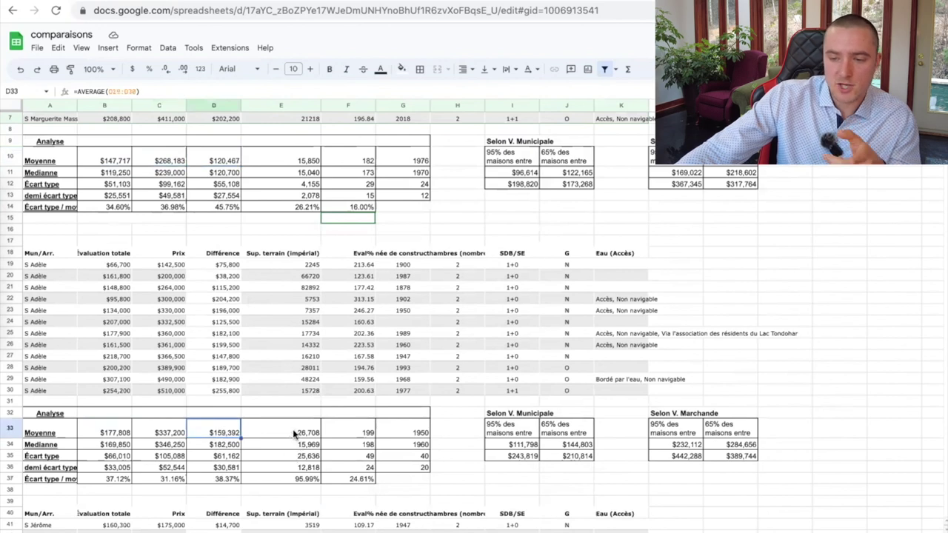
Check the mean land area for S Adèle and compare its mean Eval% with that of S Marguerite Masson
{"action": "left_click", "coordinate": [294, 436]}
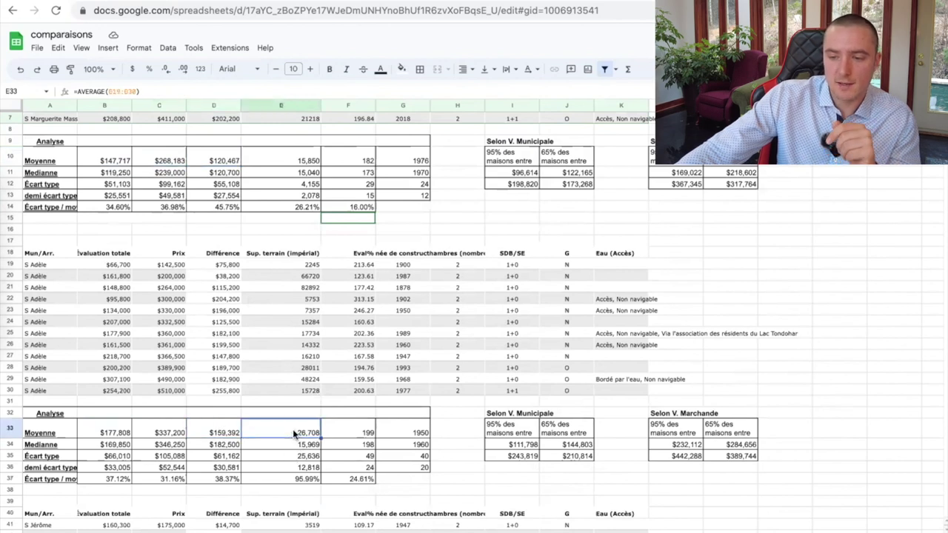
{"action": "left_click", "coordinate": [351, 427]}
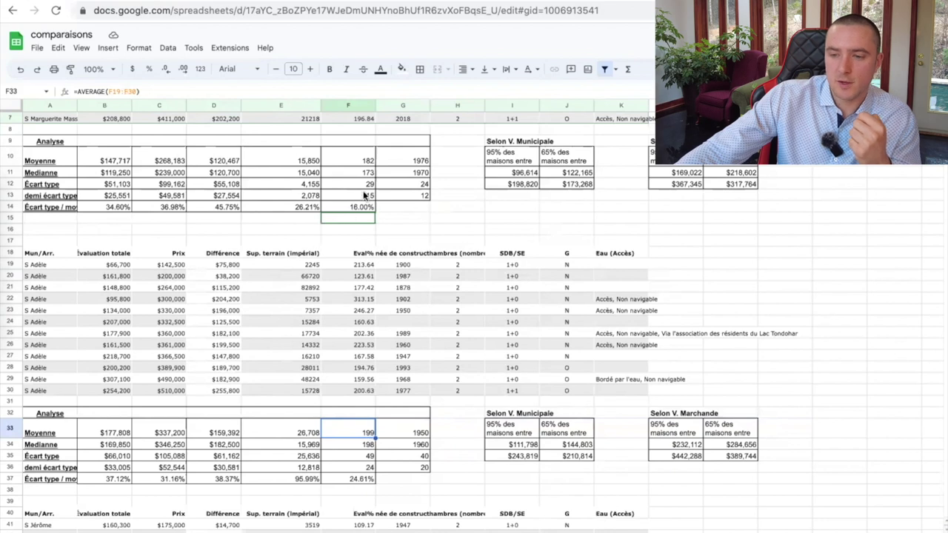
{"action": "left_click", "coordinate": [358, 162]}
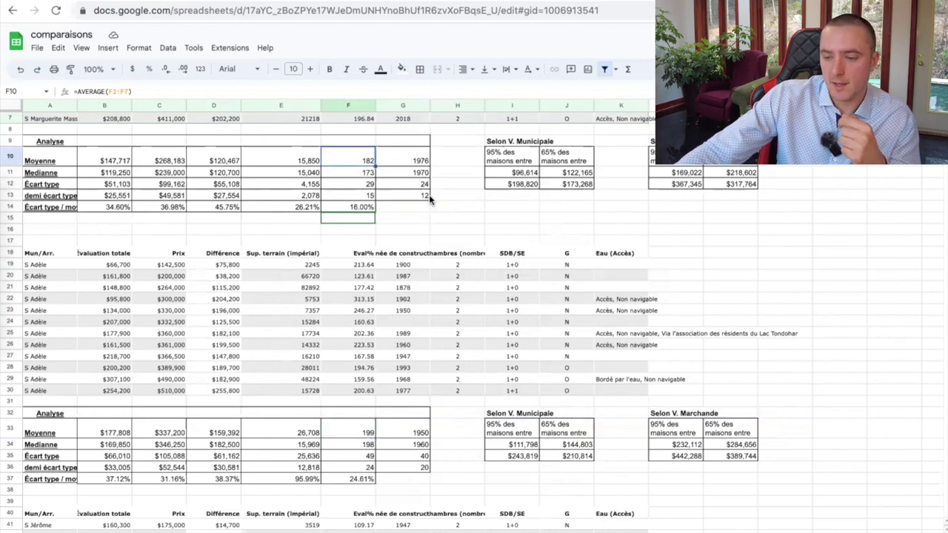
Examine the mean total evaluation and mean Eval% in the S Jérôme house analysis
{"action": "scroll", "coordinate": [367, 285], "scroll_direction": "down", "scroll_amount": 10}
{"action": "scroll", "coordinate": [366, 287], "scroll_direction": "up", "scroll_amount": 5}
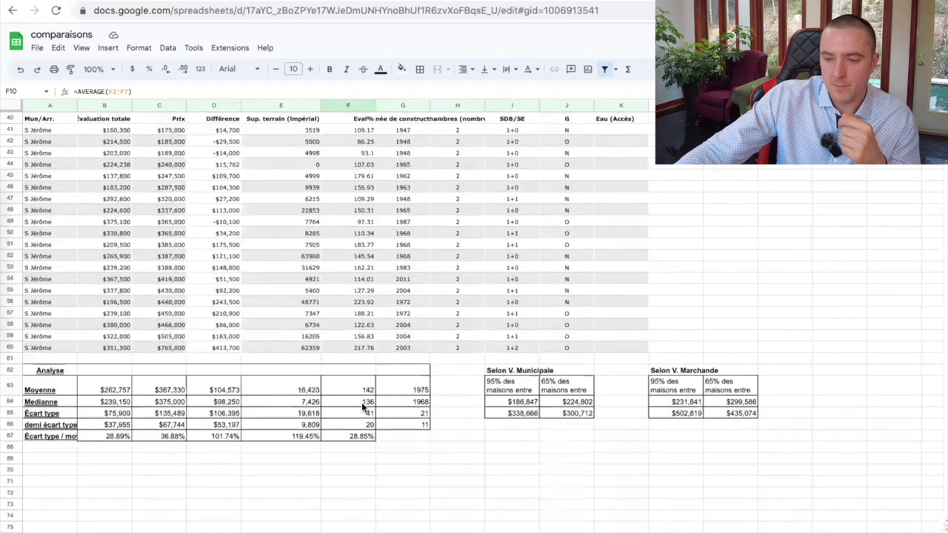
{"action": "left_click", "coordinate": [84, 390]}
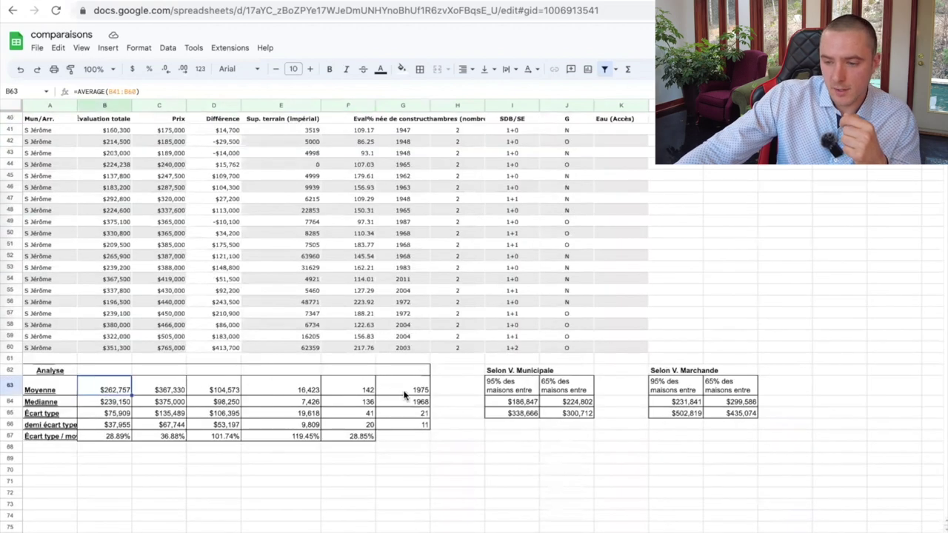
{"action": "left_click", "coordinate": [369, 390]}
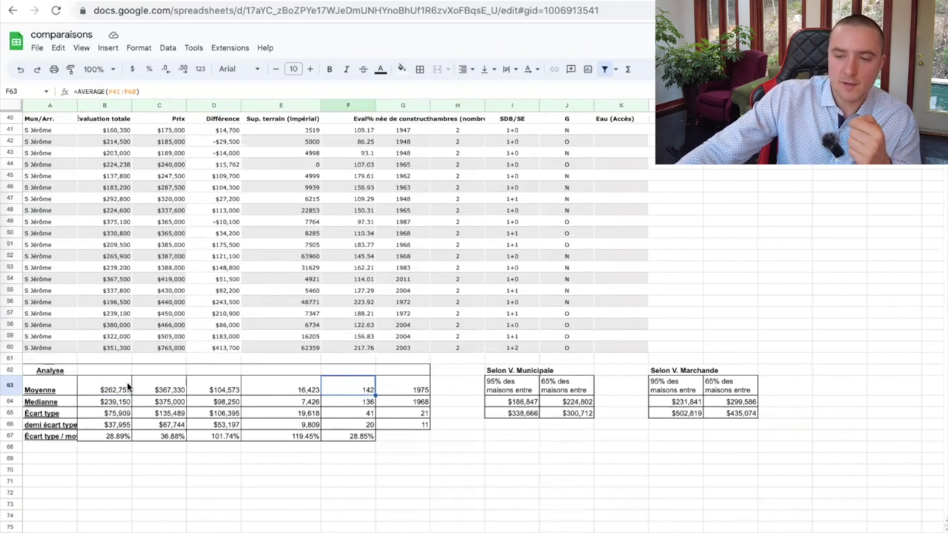
Compare the mean total evaluation of the S Jérôme houses with that of the S Adèle houses
{"action": "left_click", "coordinate": [102, 392]}
{"action": "scroll", "coordinate": [102, 375], "scroll_direction": "up", "scroll_amount": 2}
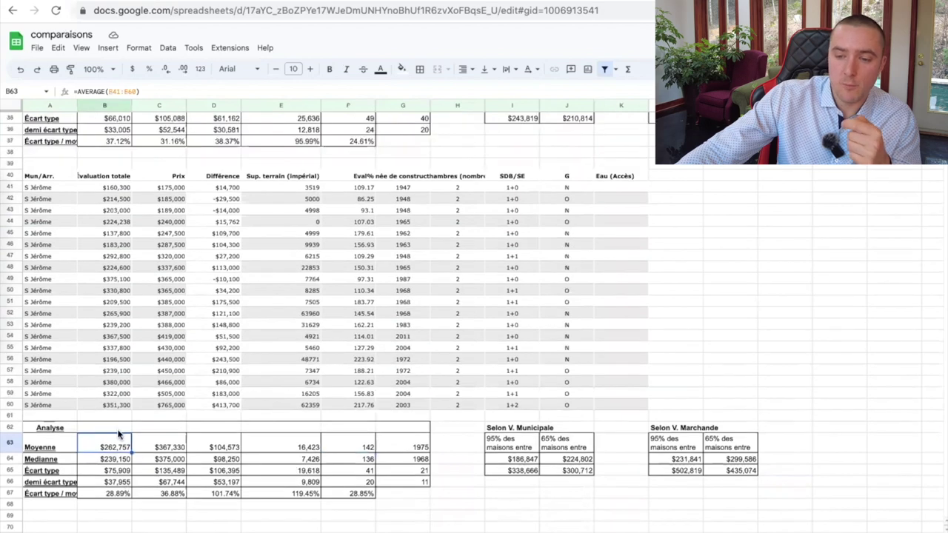
{"action": "scroll", "coordinate": [117, 430], "scroll_direction": "up", "scroll_amount": 5}
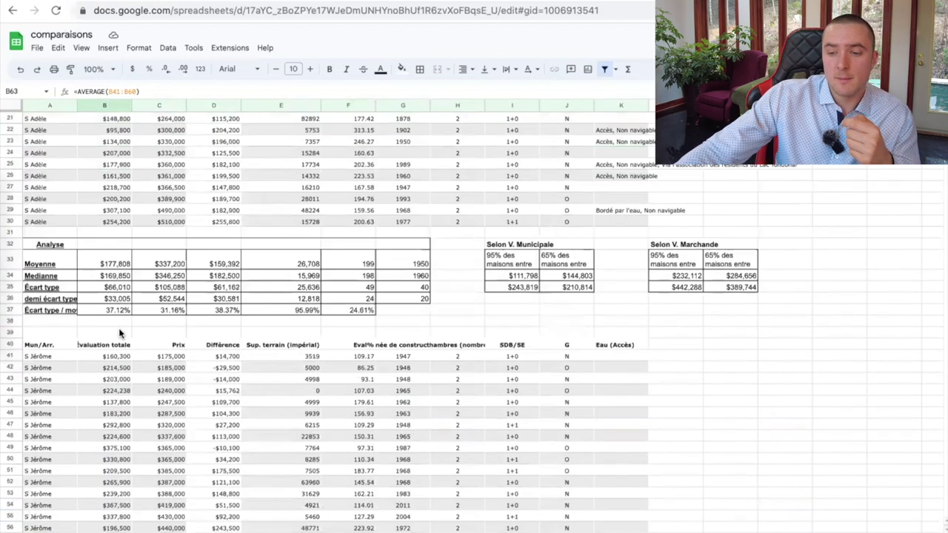
{"action": "scroll", "coordinate": [120, 332], "scroll_direction": "down", "scroll_amount": 10}
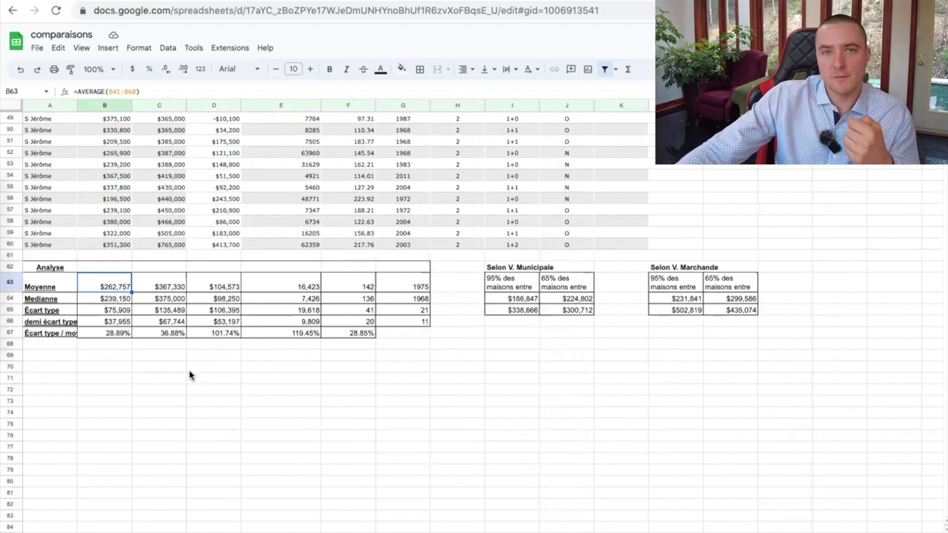
{"action": "scroll", "coordinate": [177, 363], "scroll_direction": "up", "scroll_amount": 1}
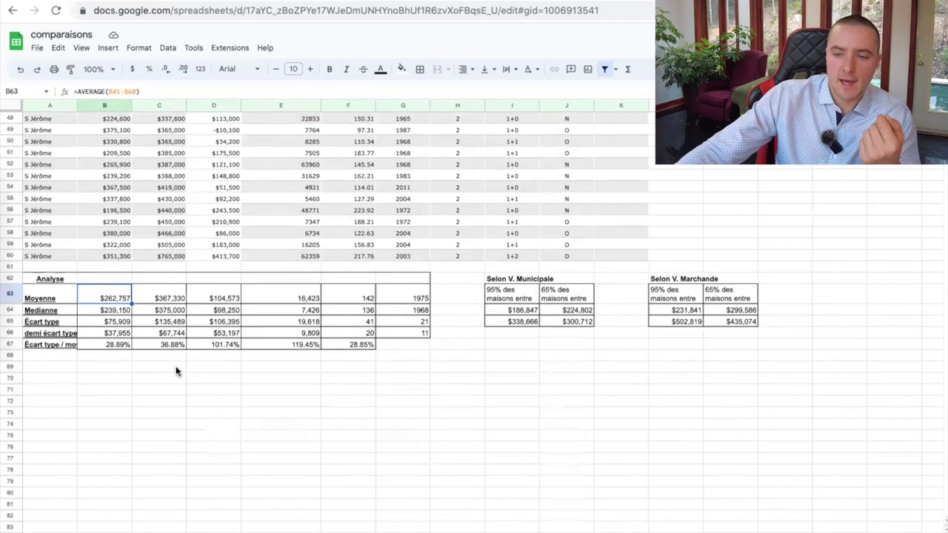
{"action": "scroll", "coordinate": [165, 378], "scroll_direction": "up", "scroll_amount": 1}
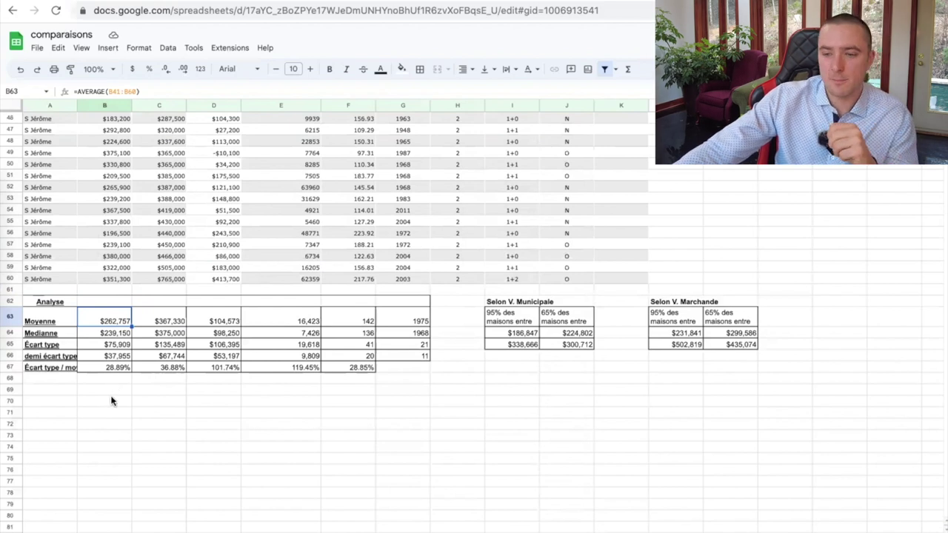
{"action": "scroll", "coordinate": [166, 400], "scroll_direction": "up", "scroll_amount": 2}
Compare the mean price of the S Jérôme houses with the mean price for S Adèle
{"action": "left_click", "coordinate": [176, 384]}
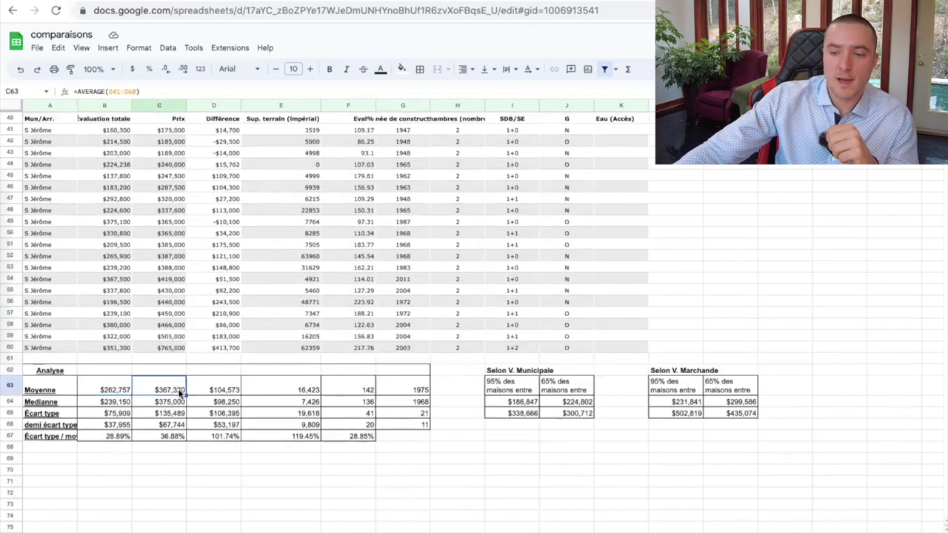
{"action": "scroll", "coordinate": [212, 374], "scroll_direction": "up", "scroll_amount": 10}
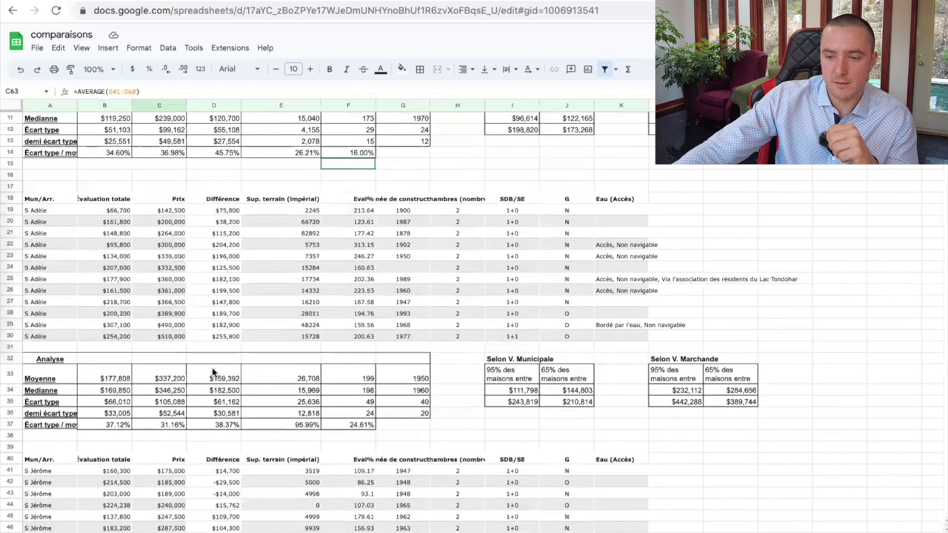
{"action": "scroll", "coordinate": [212, 371], "scroll_direction": "down", "scroll_amount": 10}
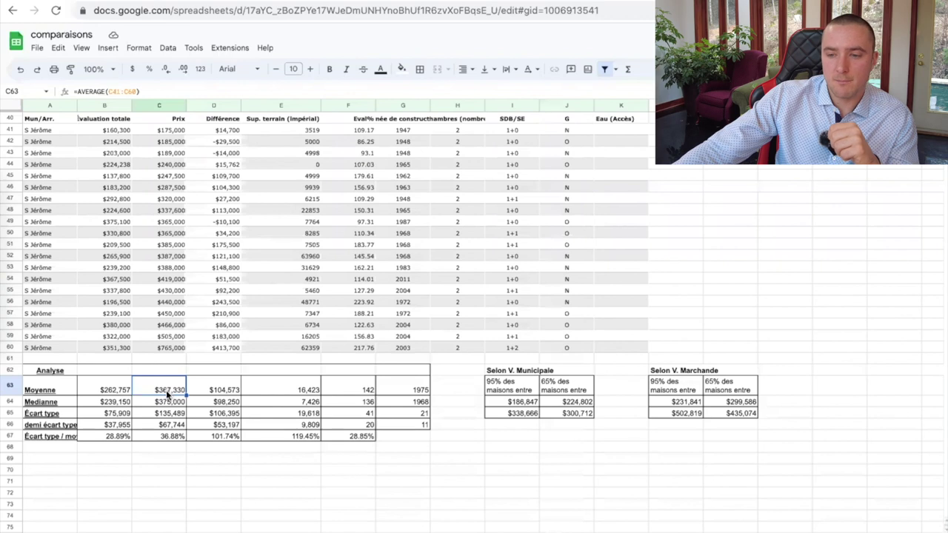
{"action": "scroll", "coordinate": [165, 391], "scroll_direction": "up", "scroll_amount": 4}
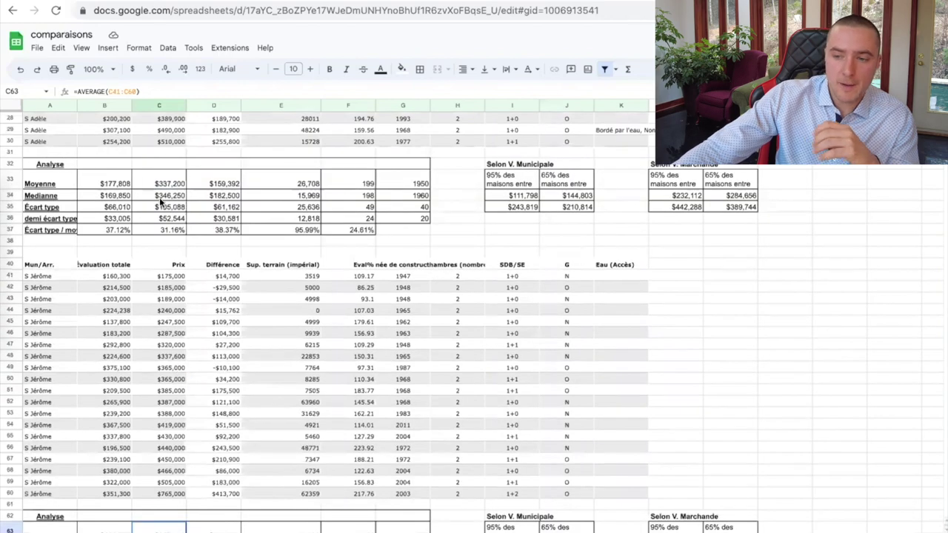
{"action": "scroll", "coordinate": [331, 326], "scroll_direction": "down", "scroll_amount": 1}
{"action": "scroll", "coordinate": [331, 334], "scroll_direction": "down", "scroll_amount": 1}
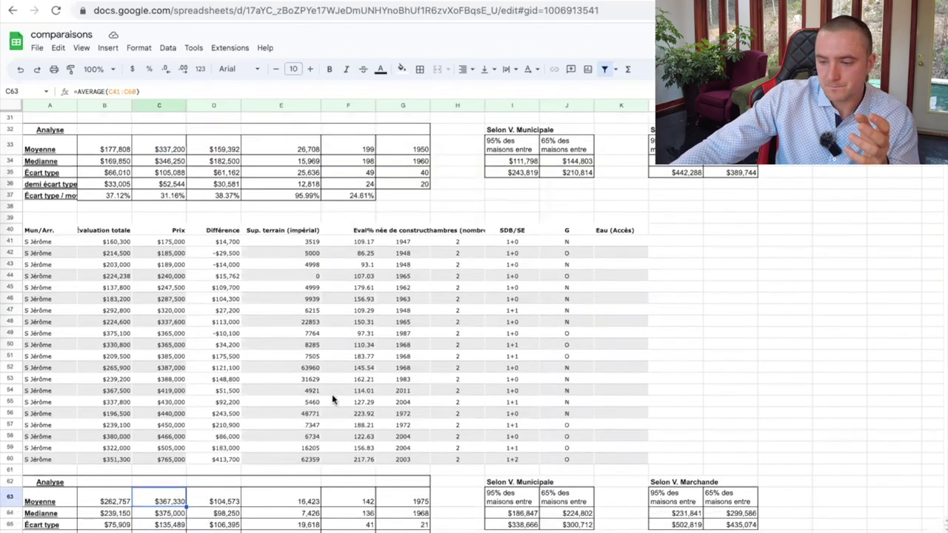
Check the mean construction year, mean land area and mean price in the S Jérôme analysis
{"action": "left_click", "coordinate": [412, 503]}
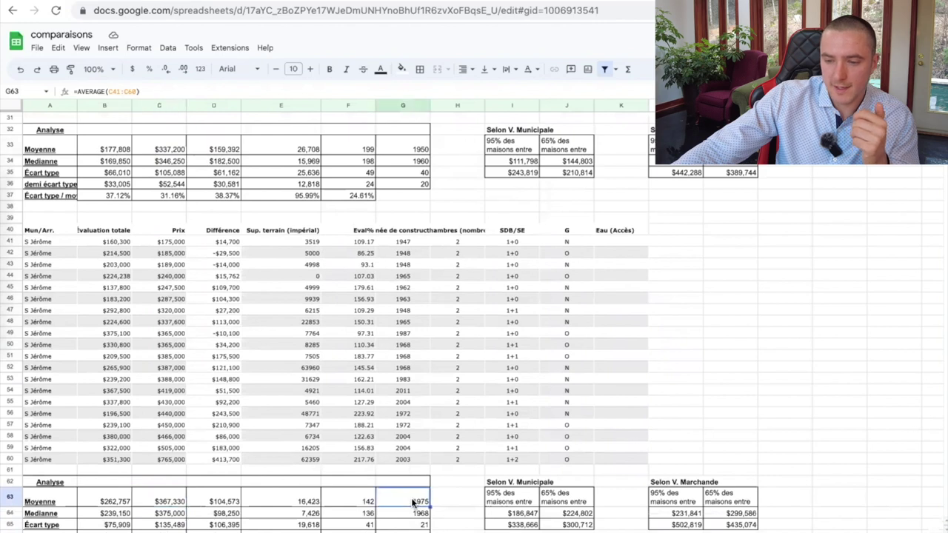
{"action": "left_click", "coordinate": [298, 502]}
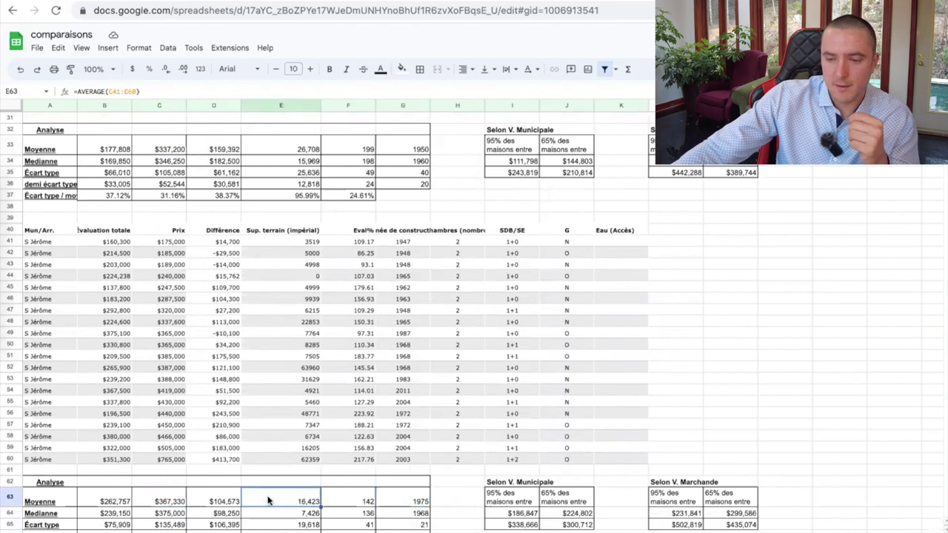
{"action": "left_click", "coordinate": [159, 503]}
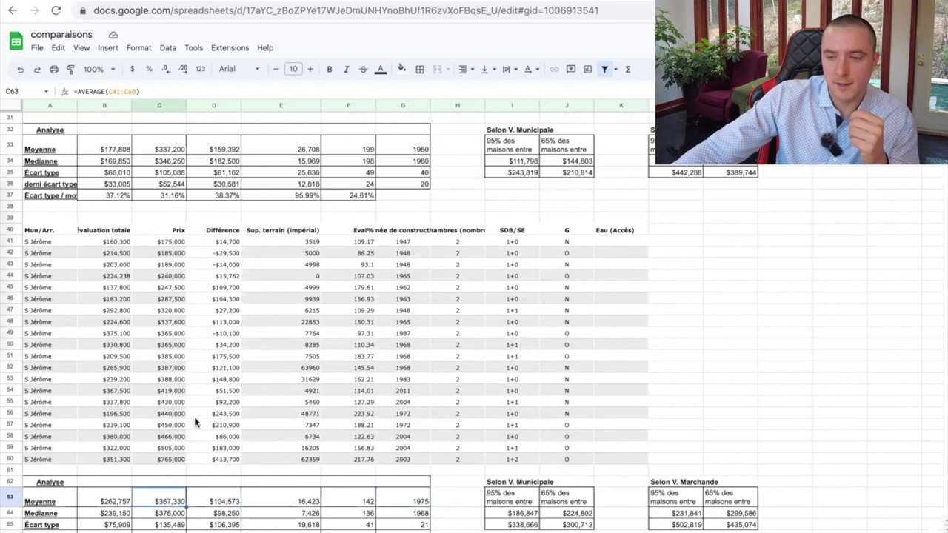
Compare the mean prices of S Adèle and S Marguerite Masson with the S Jérôme analysis
{"action": "scroll", "coordinate": [199, 379], "scroll_direction": "up", "scroll_amount": 10}
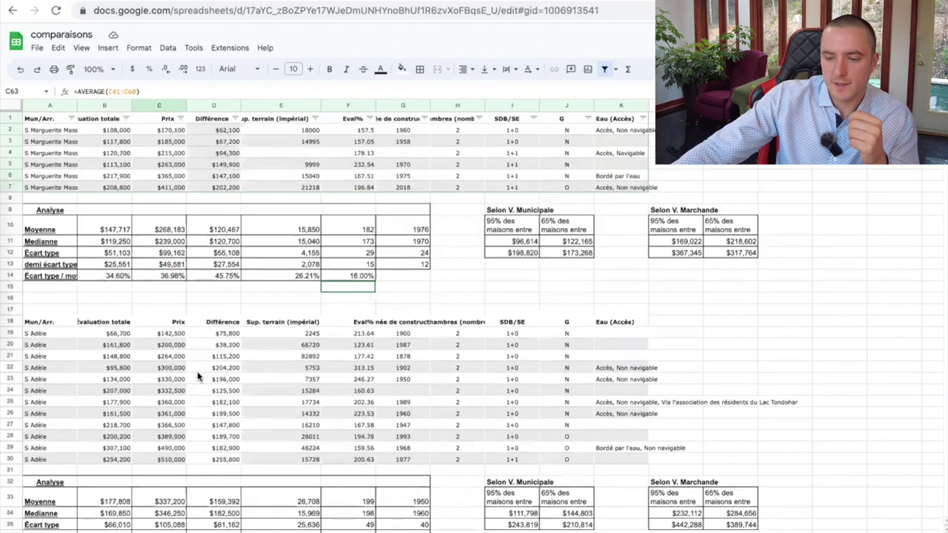
{"action": "left_click", "coordinate": [166, 502]}
{"action": "left_click", "coordinate": [166, 230]}
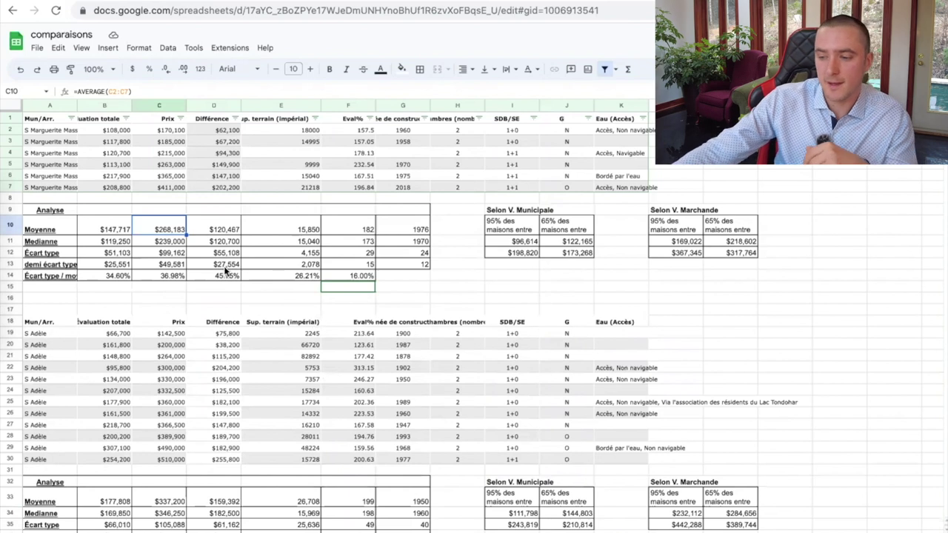
{"action": "scroll", "coordinate": [623, 281], "scroll_direction": "down", "scroll_amount": 10}
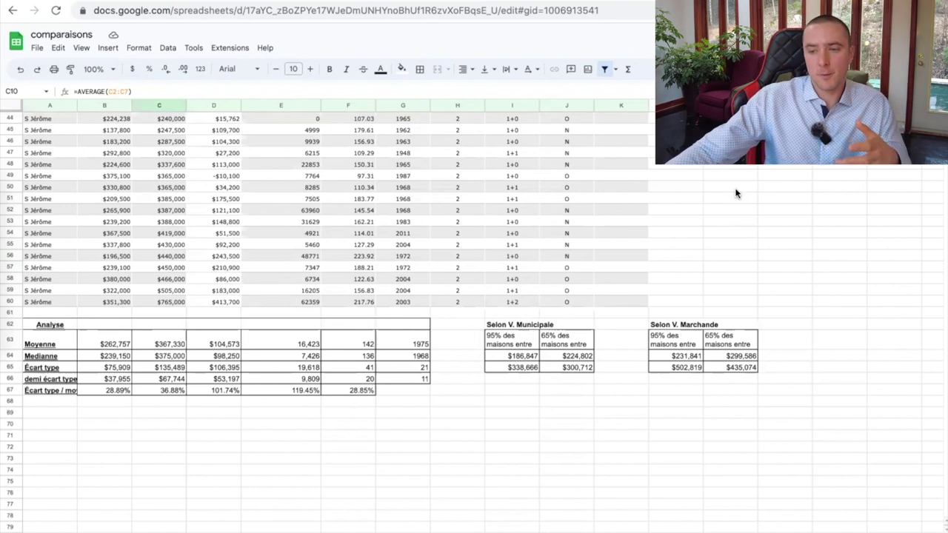
{"action": "scroll", "coordinate": [621, 257], "scroll_direction": "up", "scroll_amount": 15}
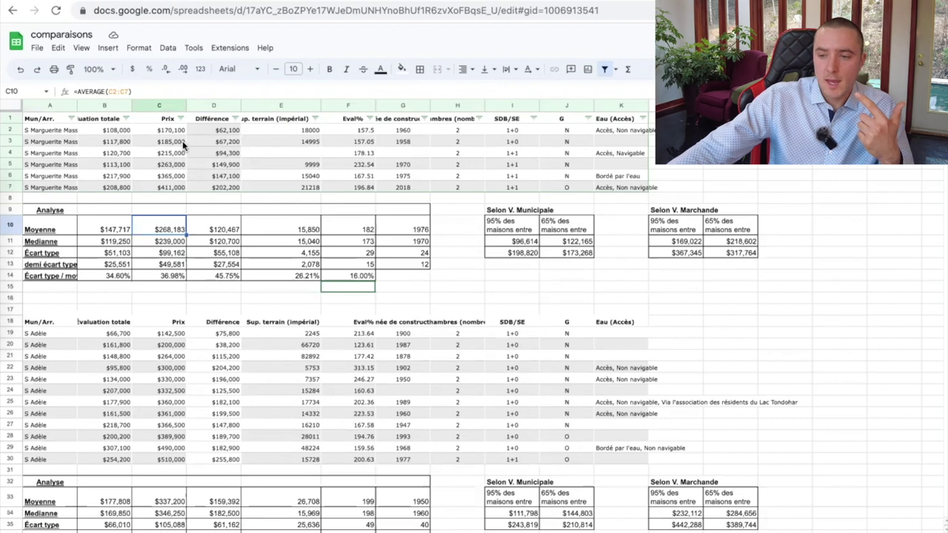
Review the Eval% of each S Marguerite Masson house in F2:F7, along with the mean Eval% and mean construction year
{"action": "left_click", "coordinate": [361, 131]}
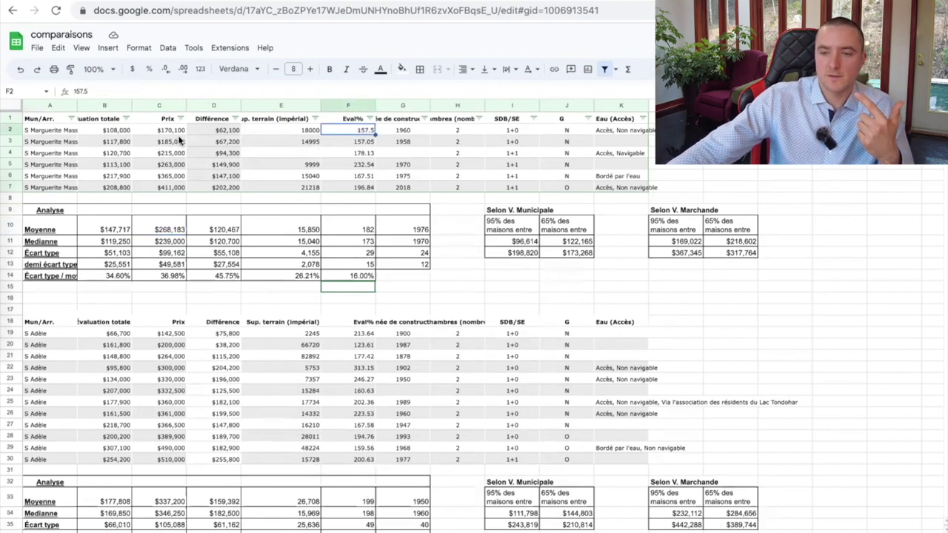
{"action": "left_click", "coordinate": [68, 131]}
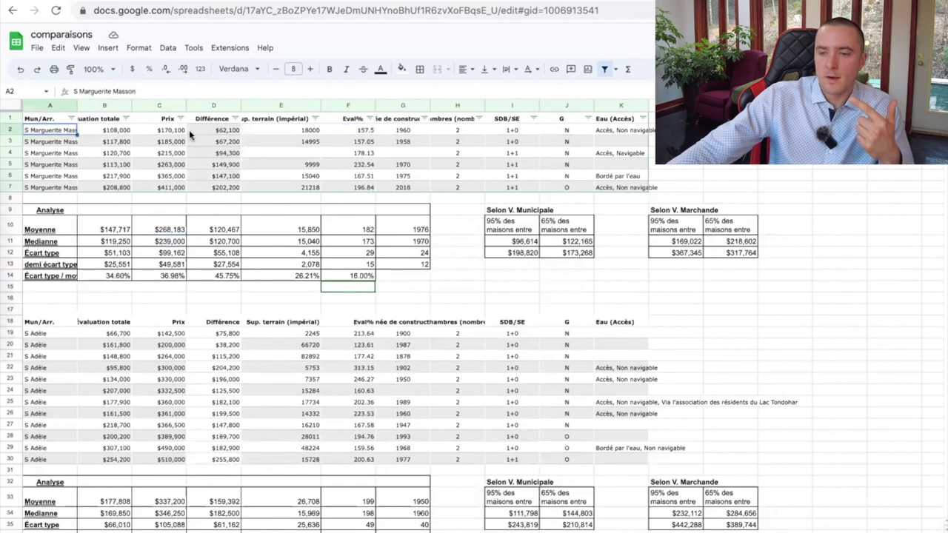
{"action": "left_click", "coordinate": [362, 133]}
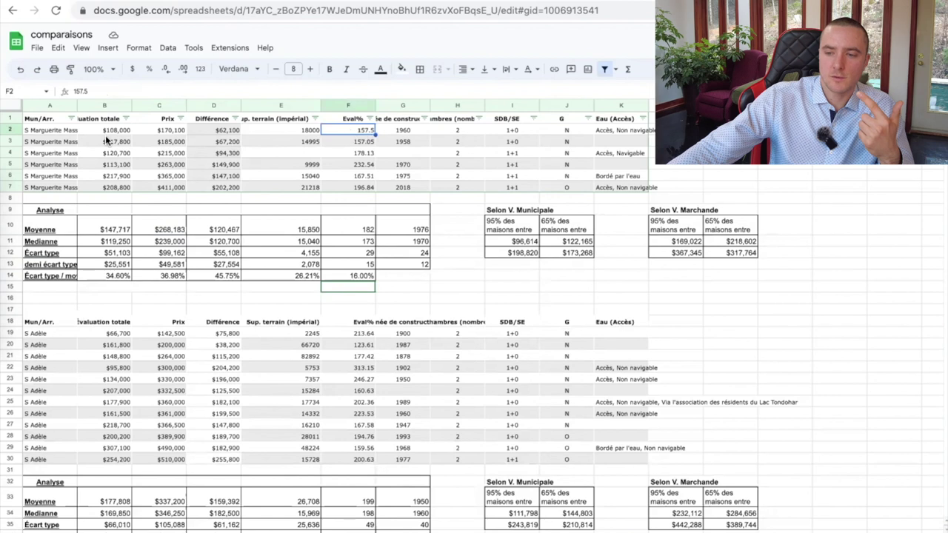
{"action": "left_click", "coordinate": [353, 145]}
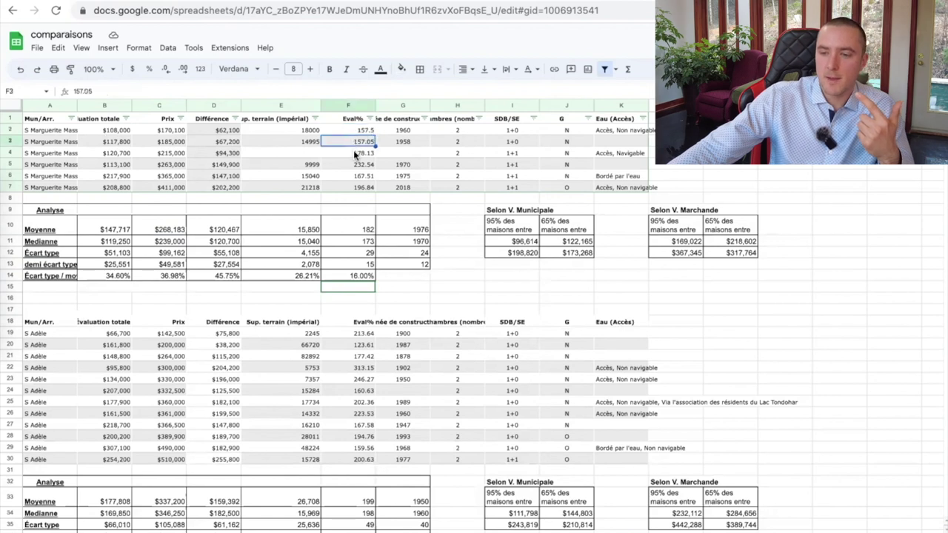
{"action": "left_click", "coordinate": [357, 153]}
{"action": "left_click", "coordinate": [363, 165]}
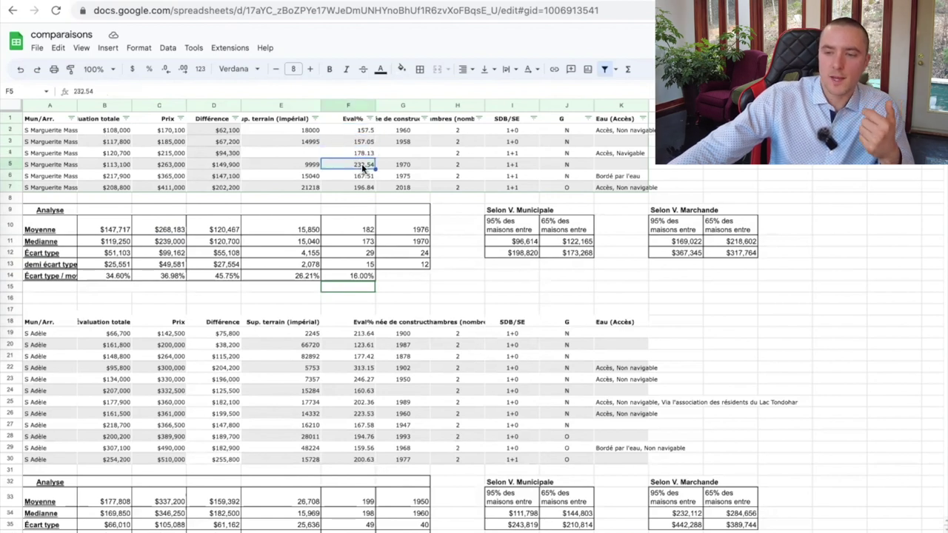
{"action": "left_click", "coordinate": [361, 178]}
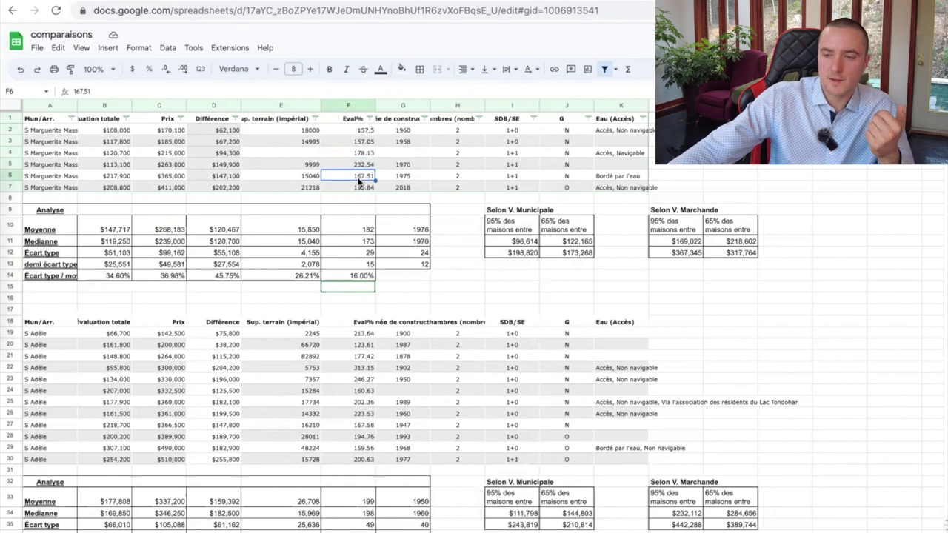
{"action": "left_click", "coordinate": [361, 189]}
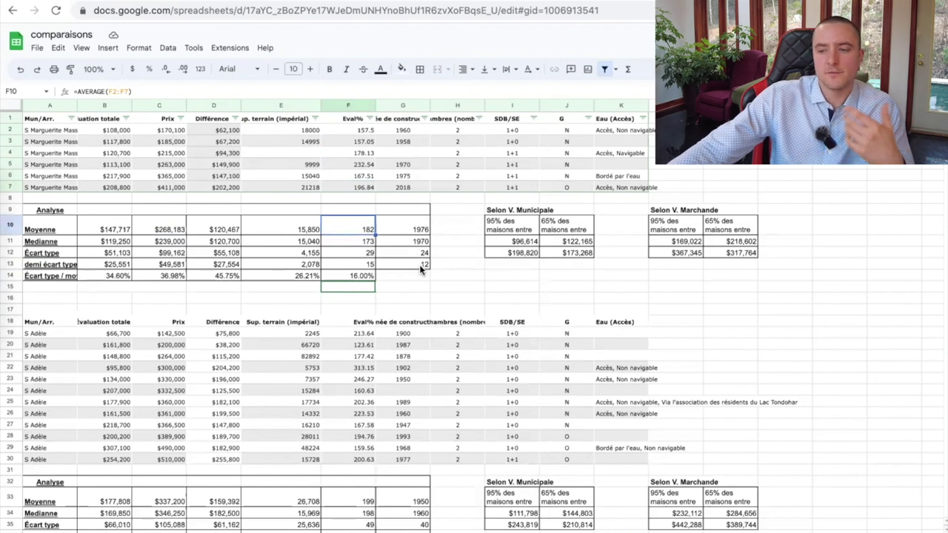
{"action": "left_click", "coordinate": [413, 227]}
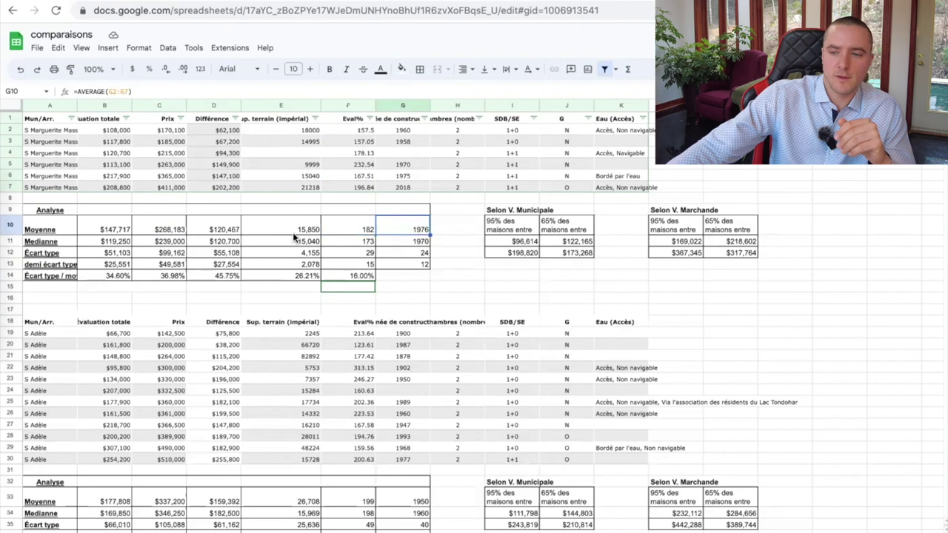
{"action": "left_click", "coordinate": [359, 231]}
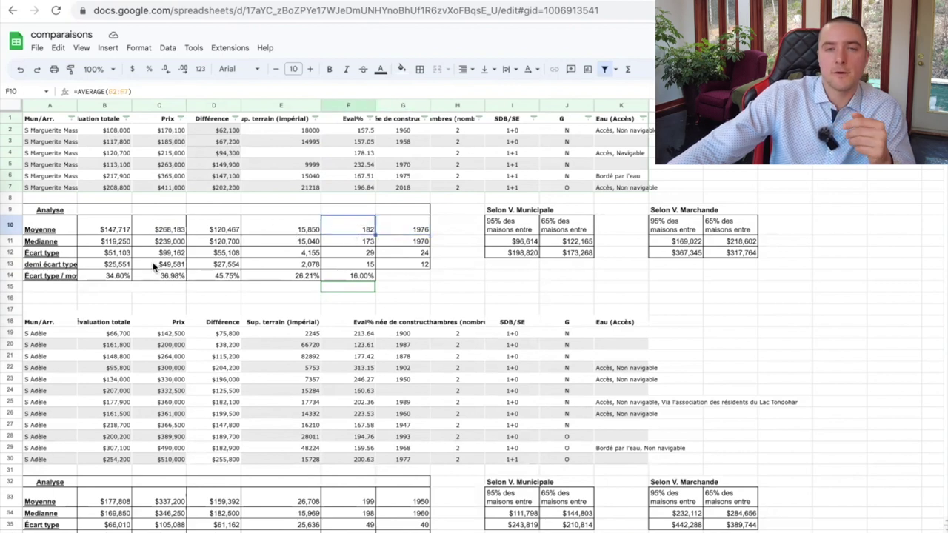
Enter a sample evaluation of 150000 in D16 and estimate its market value in E16 with =D16*1.8
{"action": "left_click", "coordinate": [202, 297]}
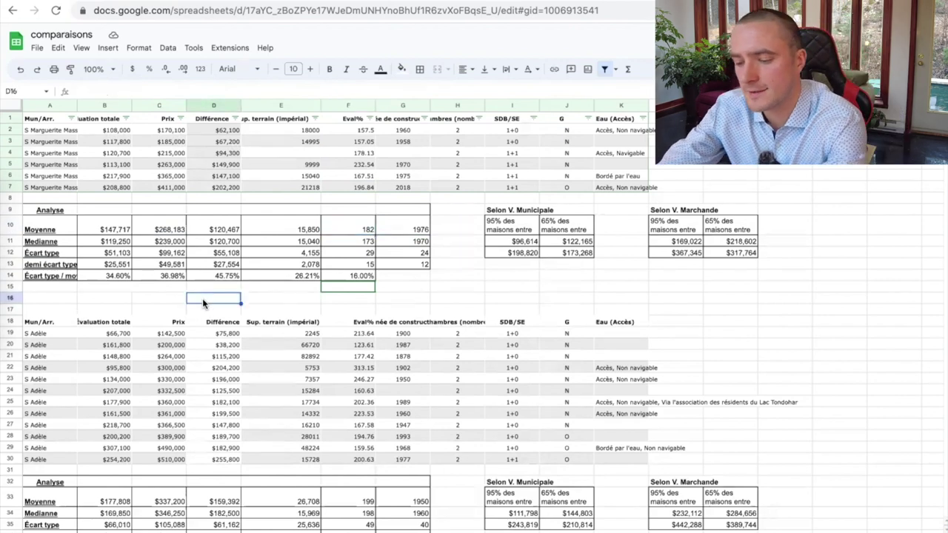
{"action": "type", "text": "150000"}
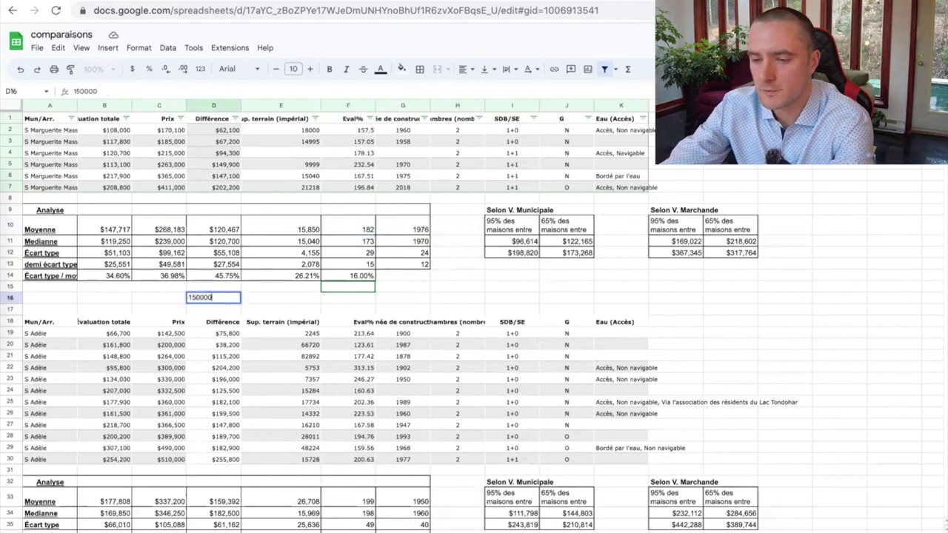
{"action": "key", "text": "Tab"}
{"action": "type", "text": "="}
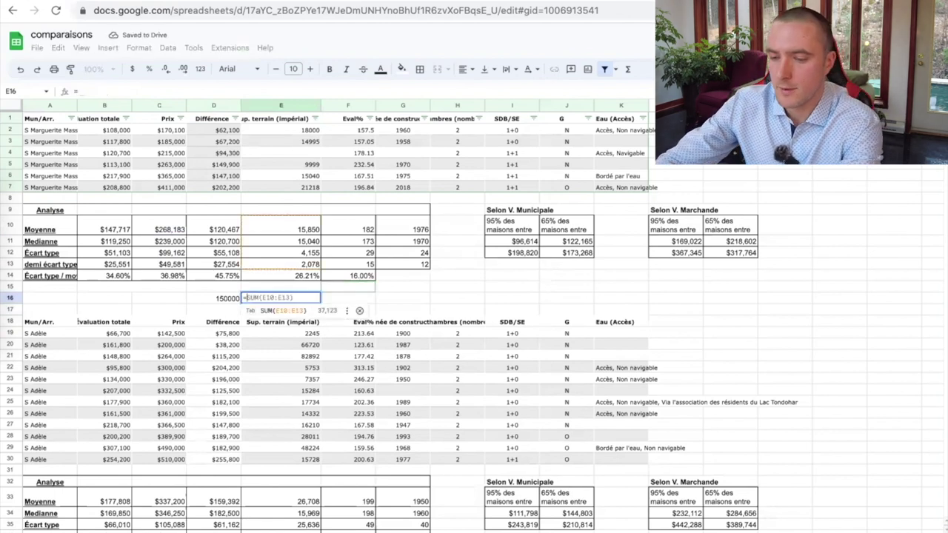
{"action": "key", "text": "Left"}
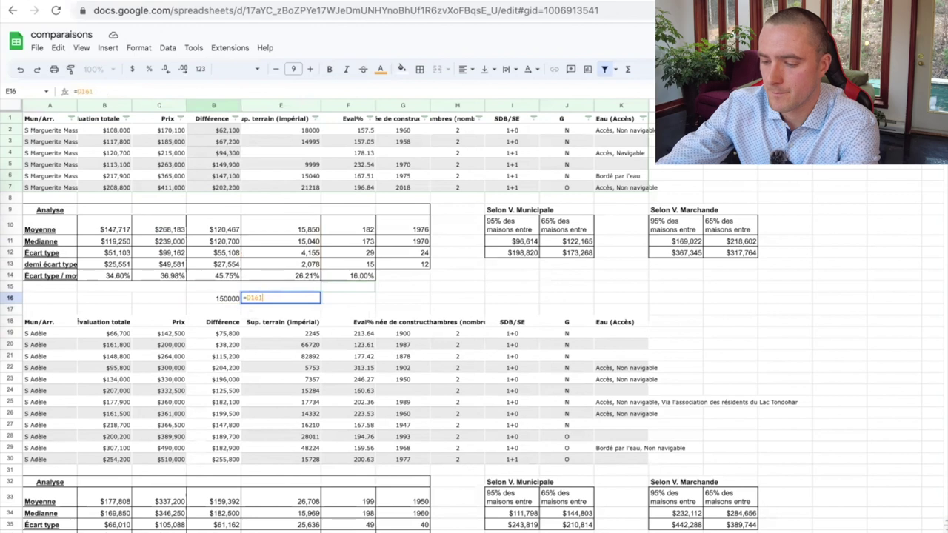
{"action": "type", "text": "*"}
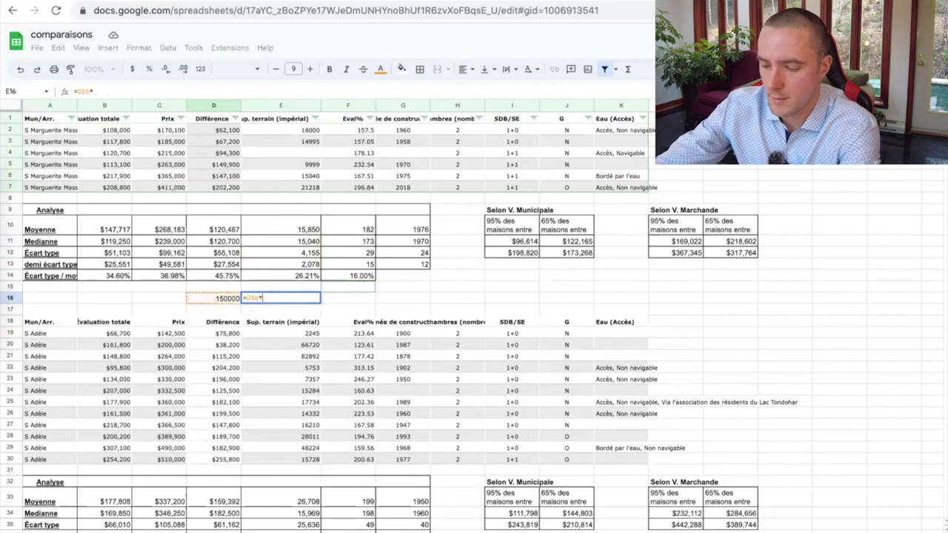
{"action": "type", "text": "1"}
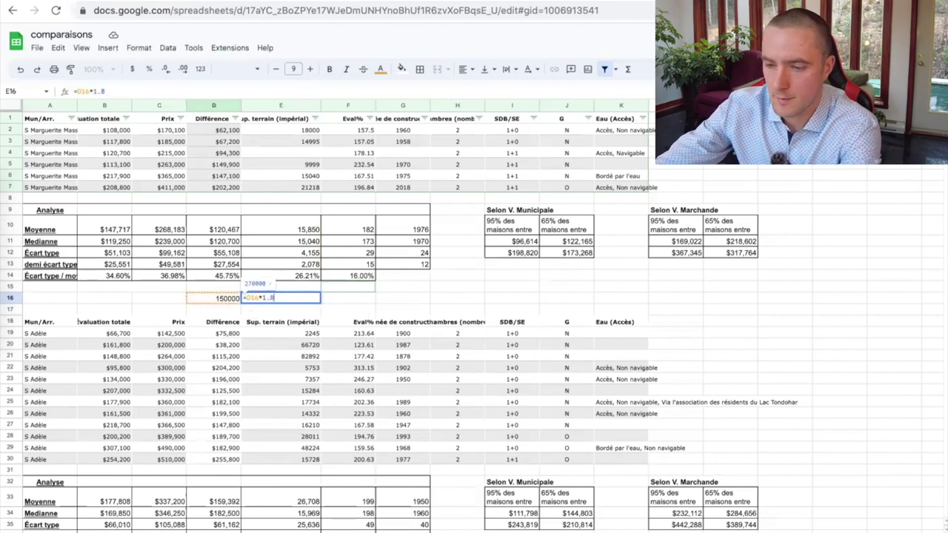
{"action": "type", "text": ".8"}
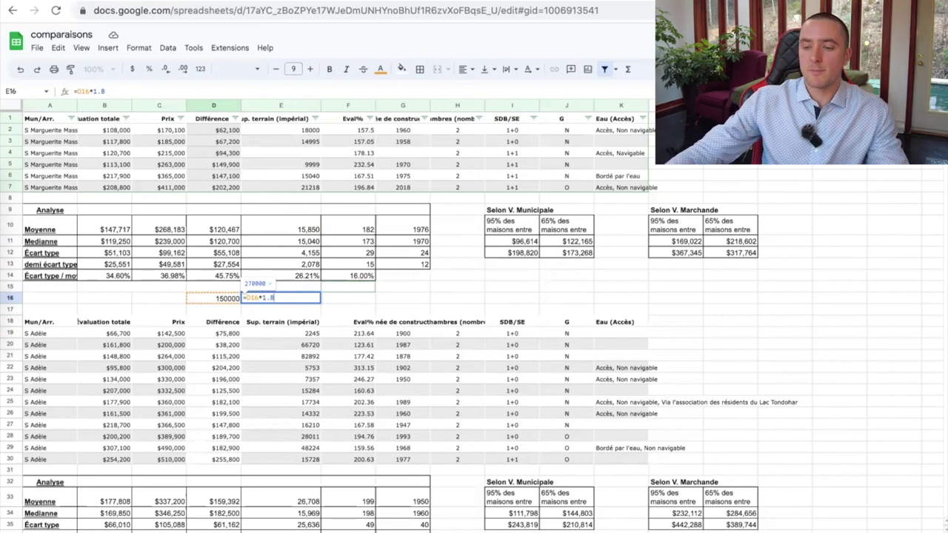
{"action": "key", "text": "Return"}
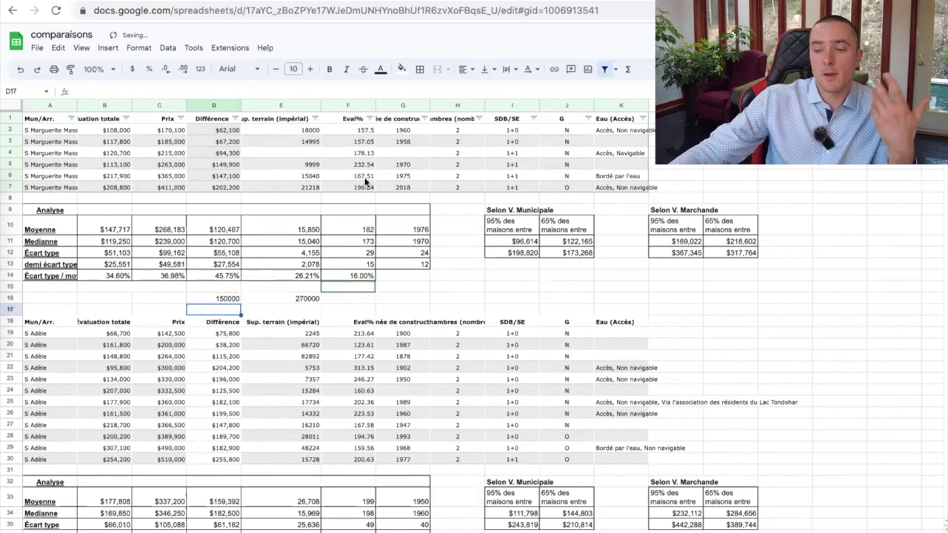
Check the market value estimate in E16 against the sample evaluation in D16 and the mean Eval% in F10
{"action": "left_click", "coordinate": [306, 297]}
{"action": "left_click", "coordinate": [218, 297]}
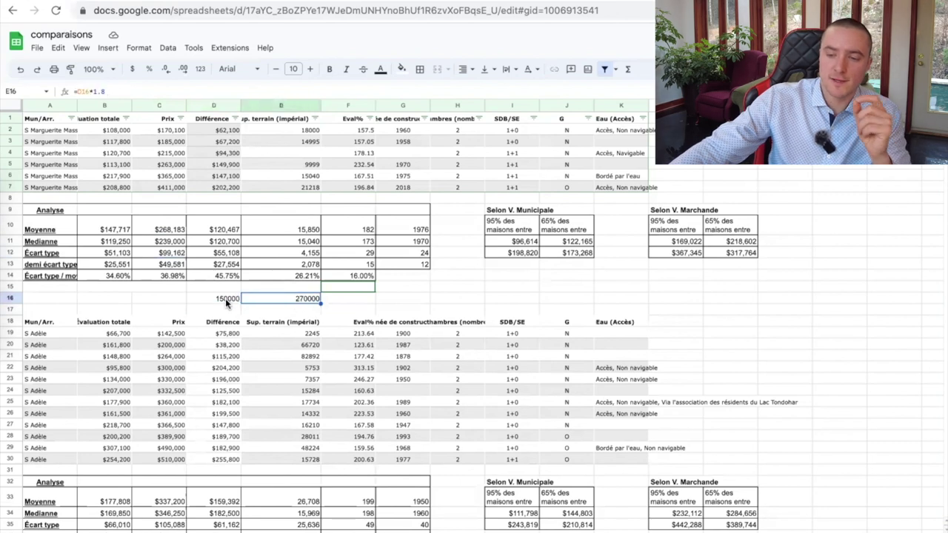
{"action": "left_click", "coordinate": [360, 233]}
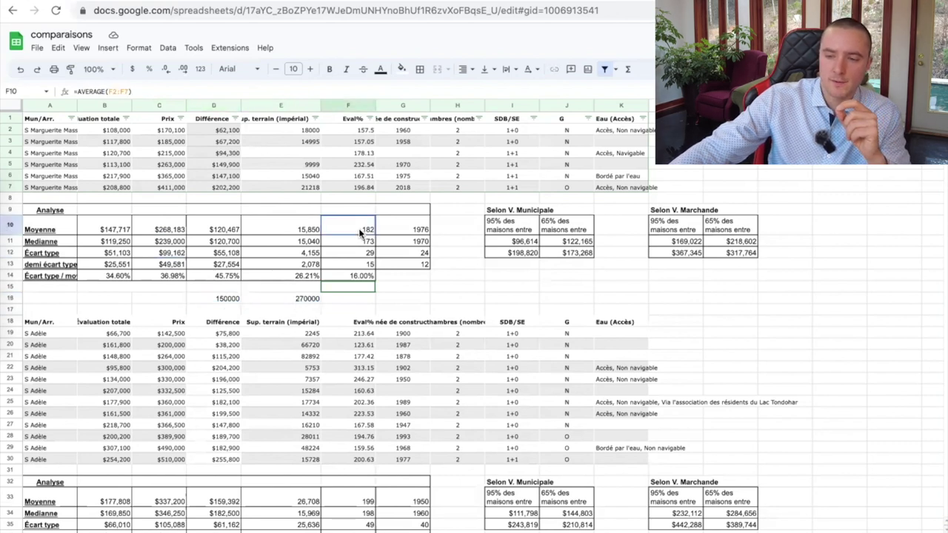
{"action": "left_click", "coordinate": [308, 300]}
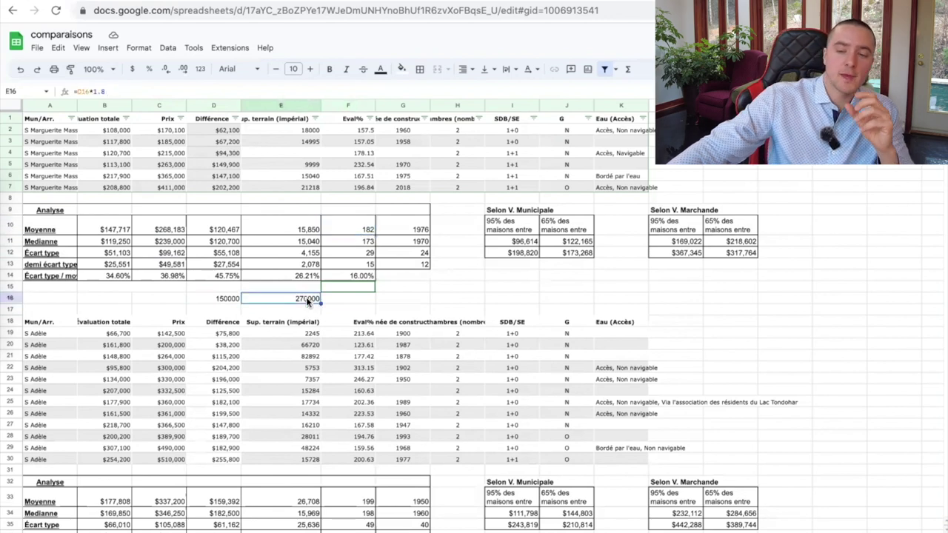